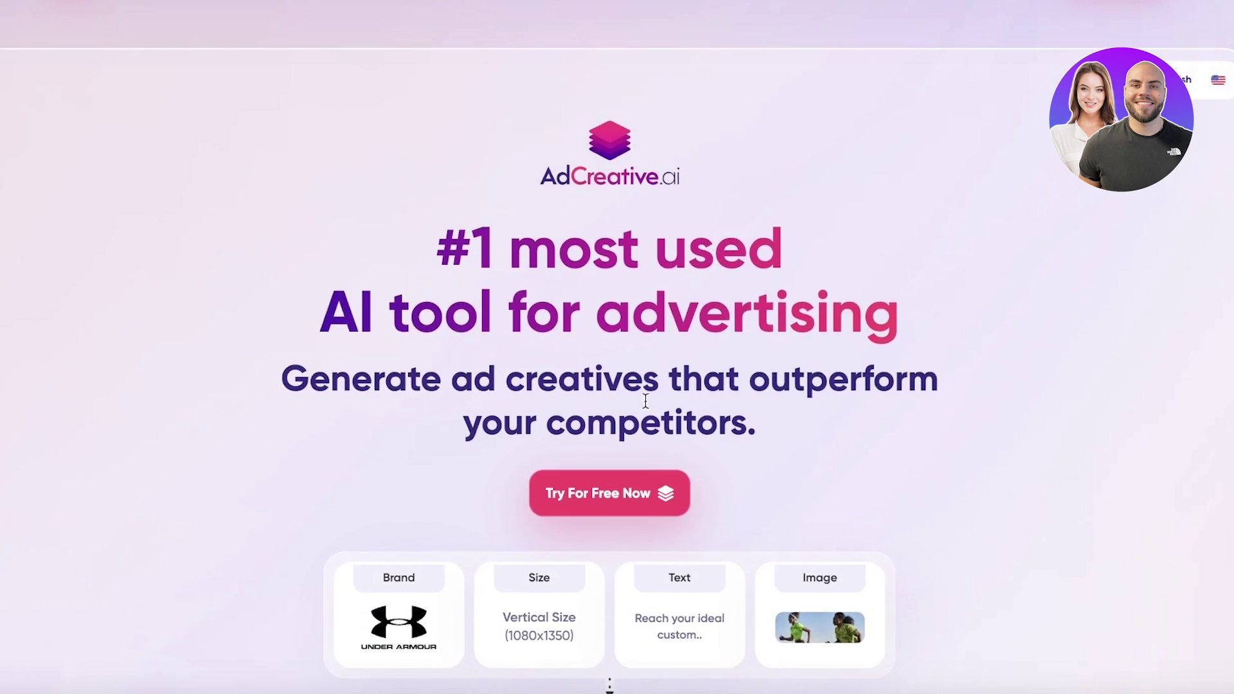
# - Start the free trial through Sign-up with Google, choose the account and allow Google Ads access
pyautogui.click(640, 483)
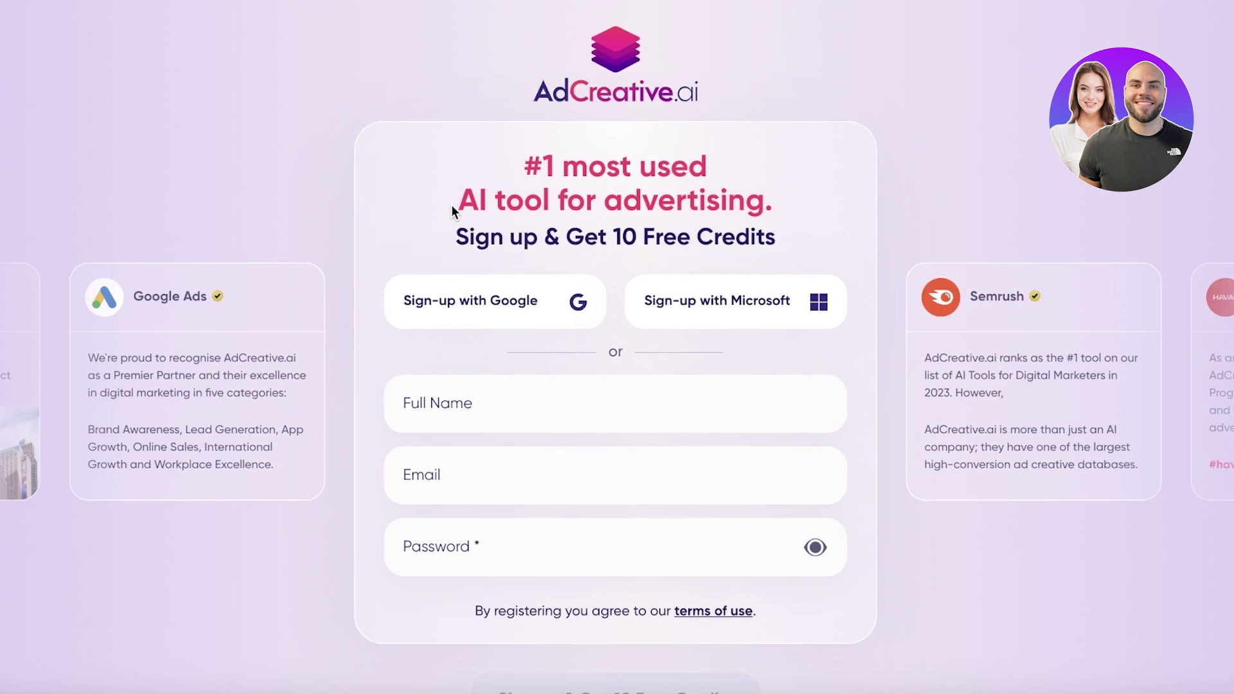
pyautogui.click(484, 297)
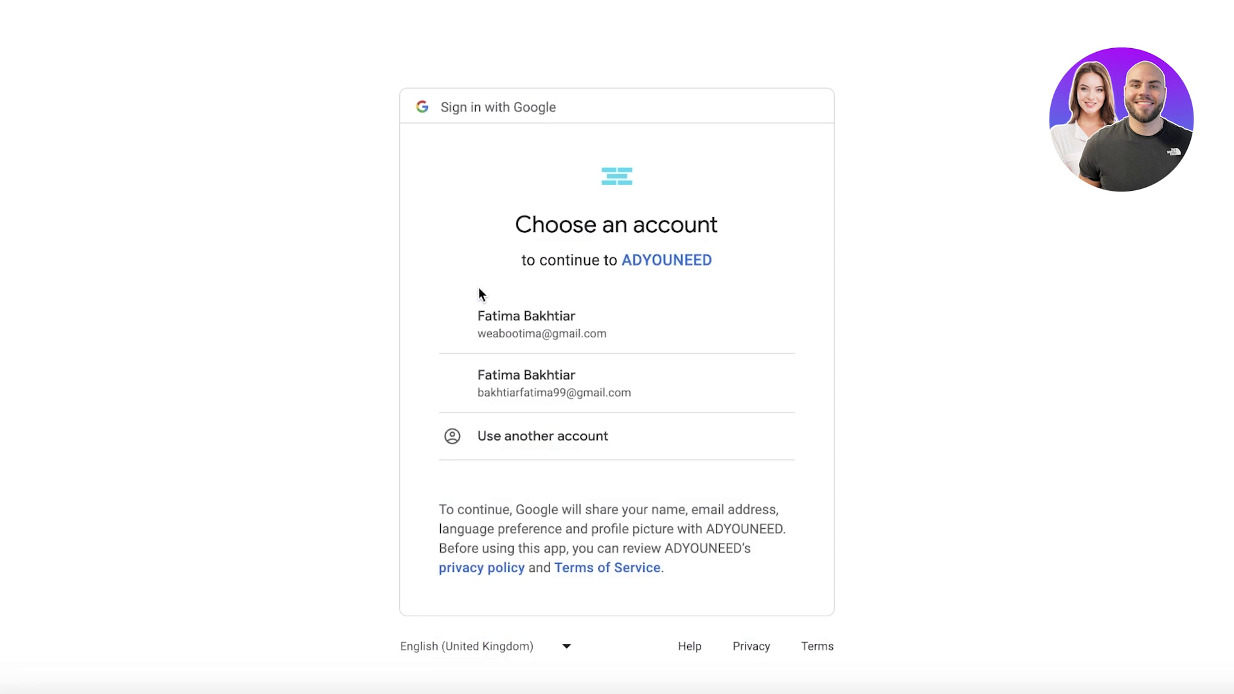
pyautogui.click(478, 327)
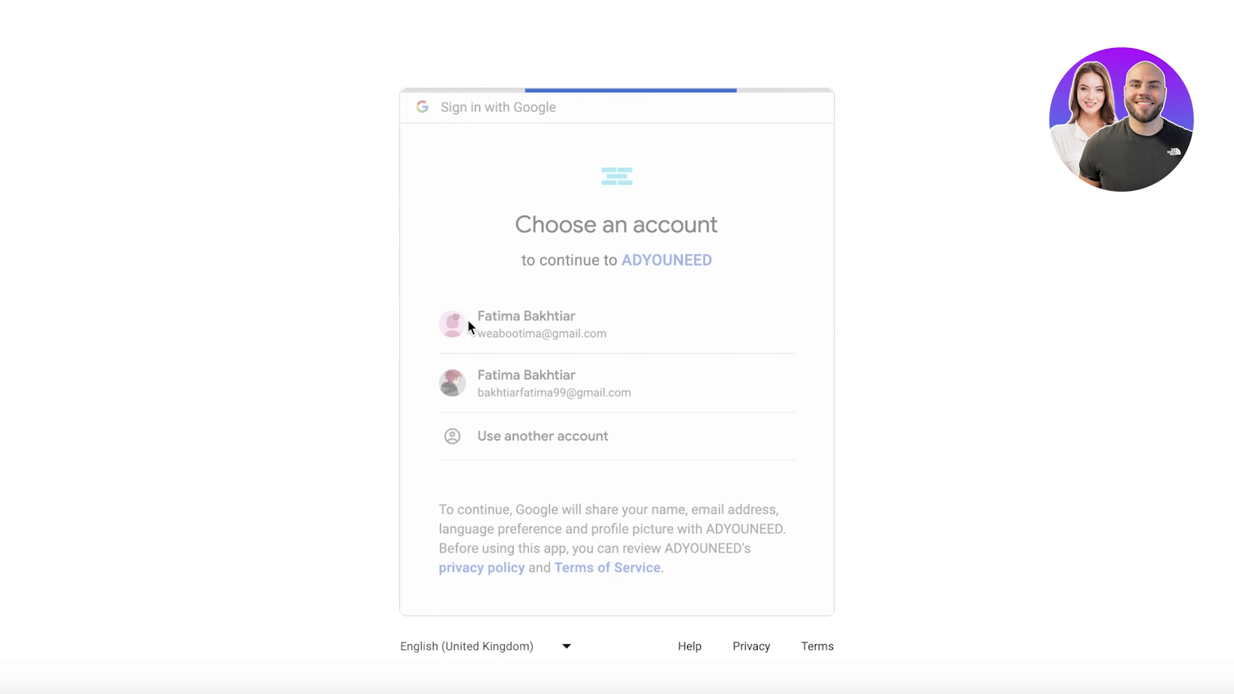
pyautogui.click(663, 482)
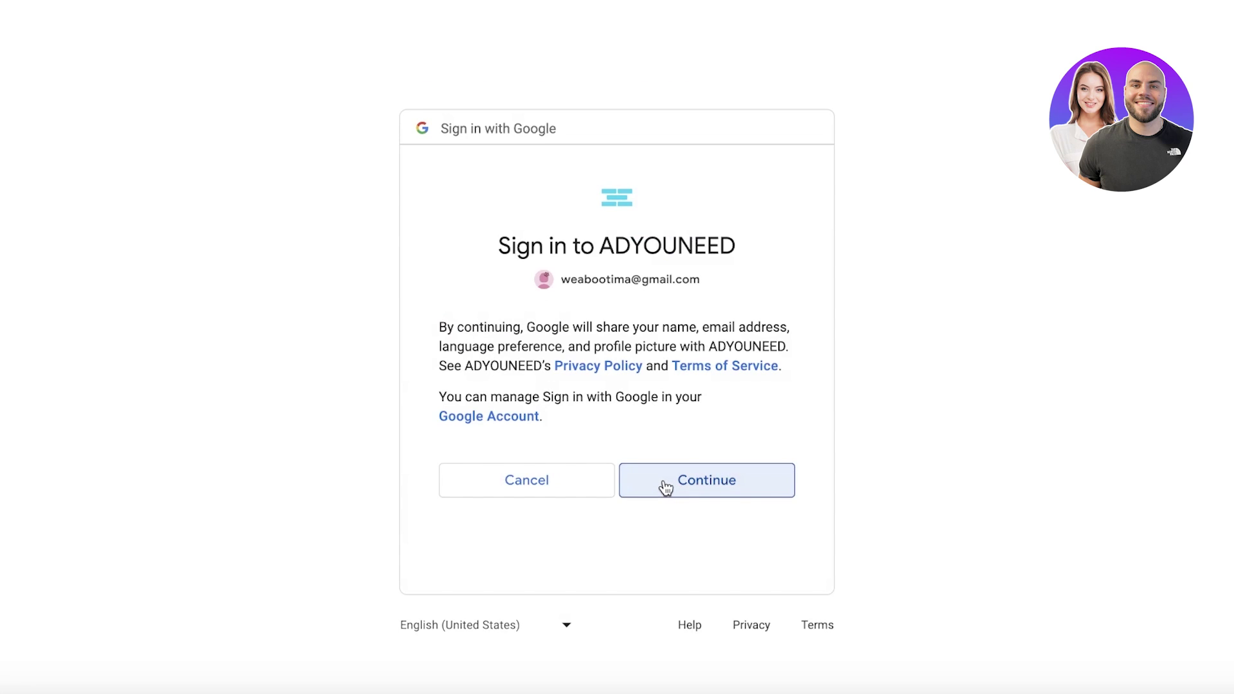
pyautogui.click(771, 339)
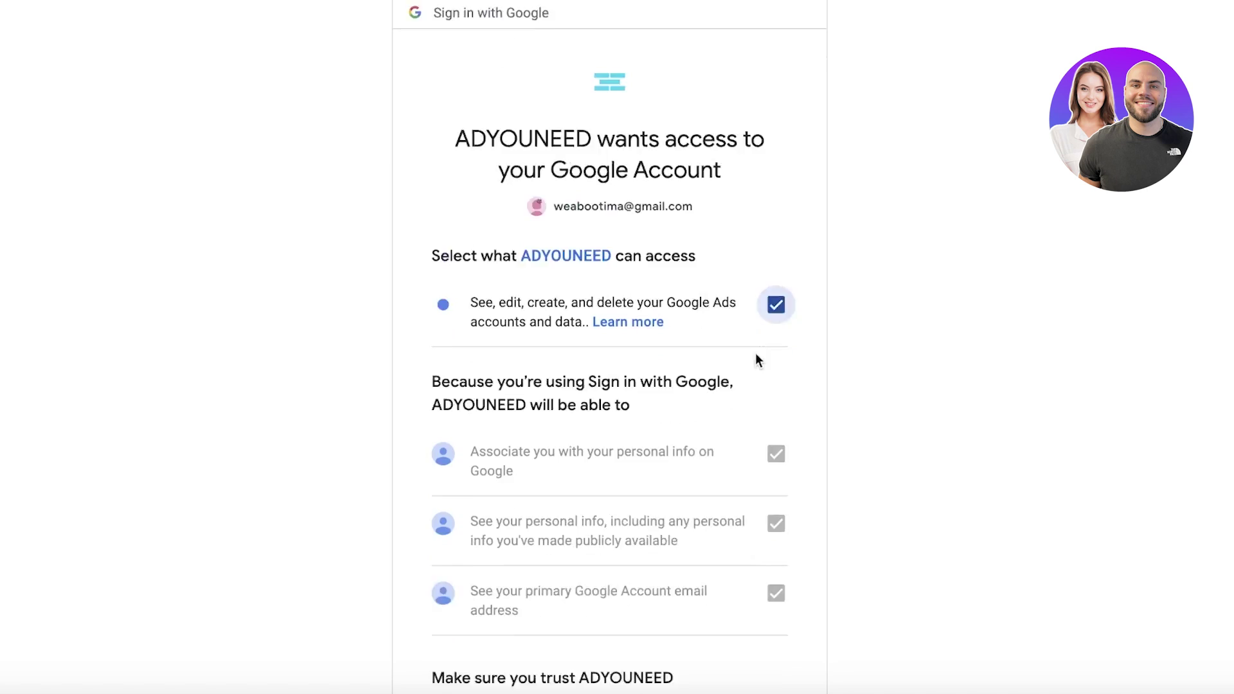
pyautogui.scroll(-4, 755, 353)
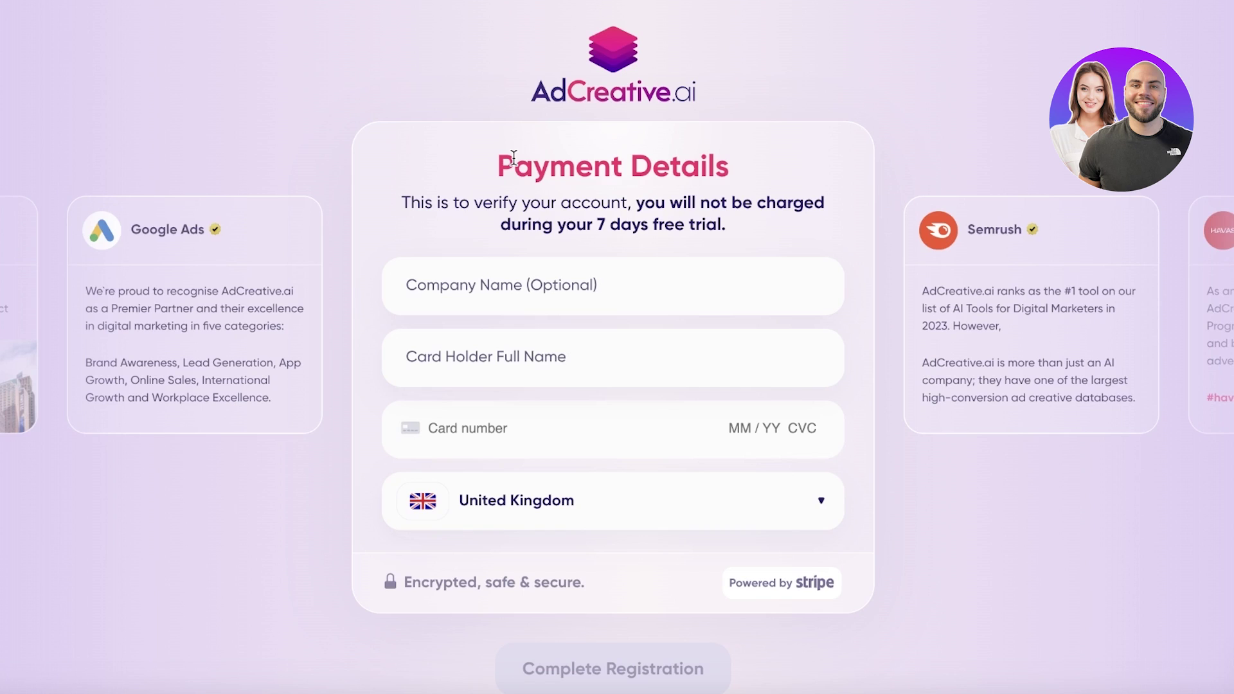
# - Enter Durden as the company name in the registration form
pyautogui.click(745, 285)
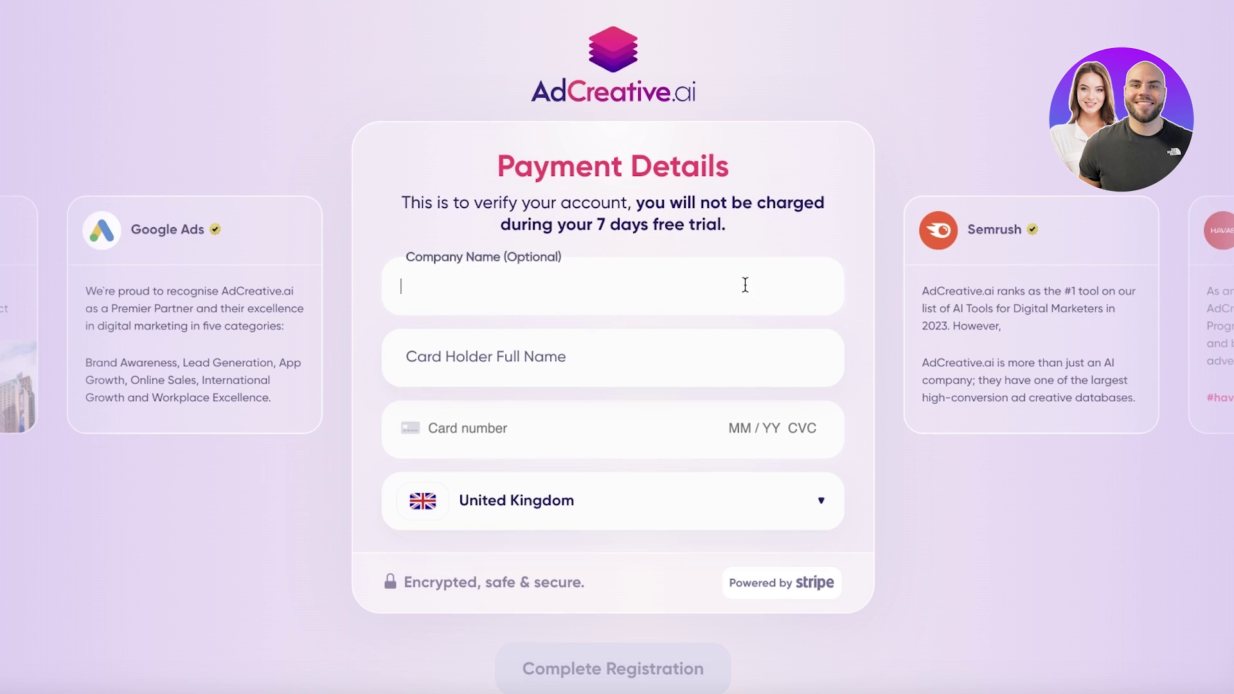
pyautogui.write('Durden')
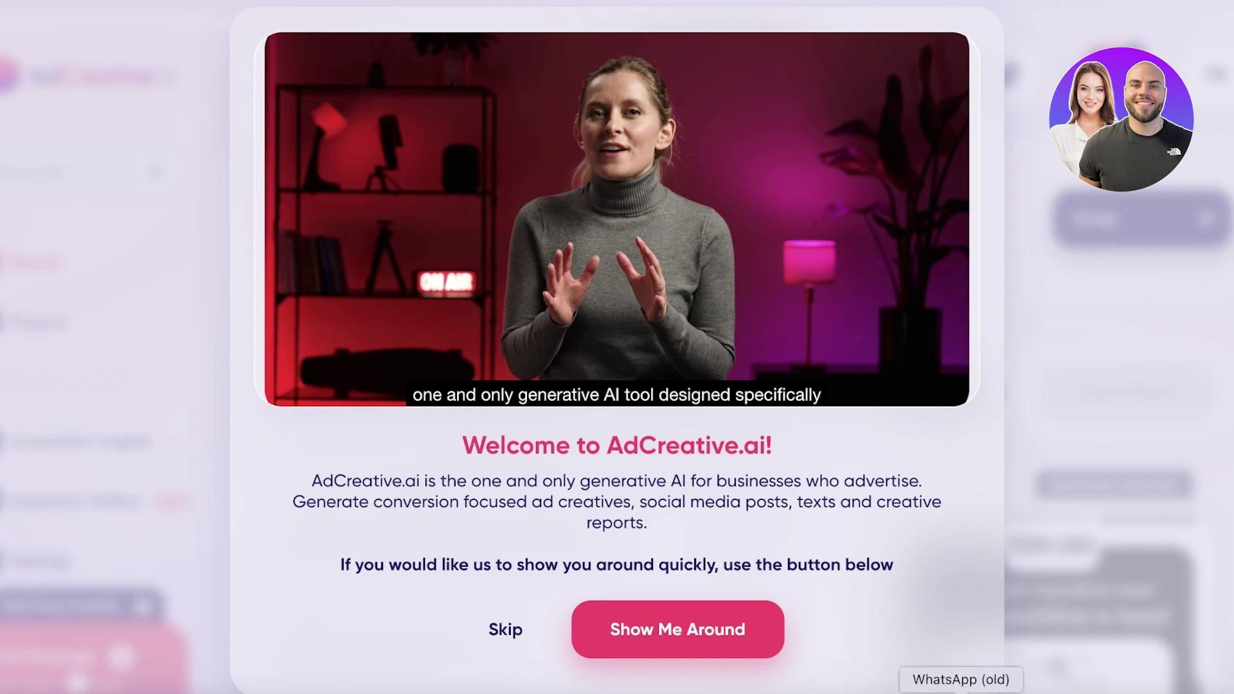
# - Skip the welcome intro and browse Projects, Competitor Insights and the Inspiration Gallery
pyautogui.click(507, 632)
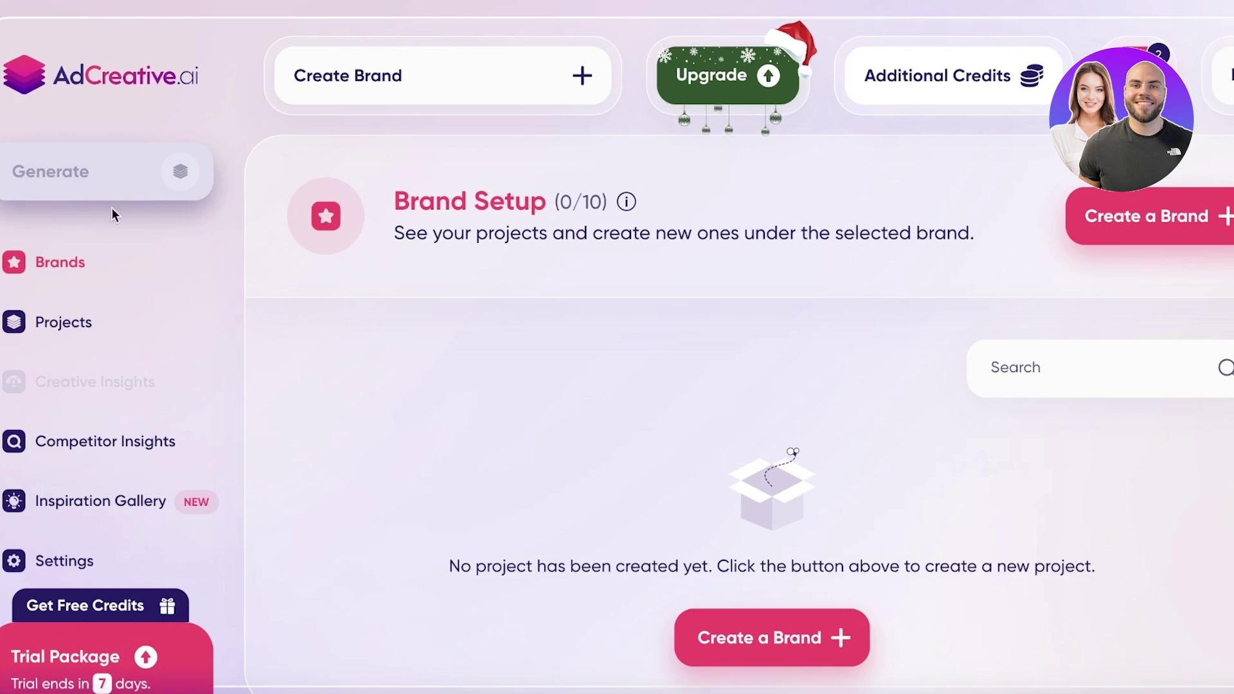
pyautogui.click(21, 330)
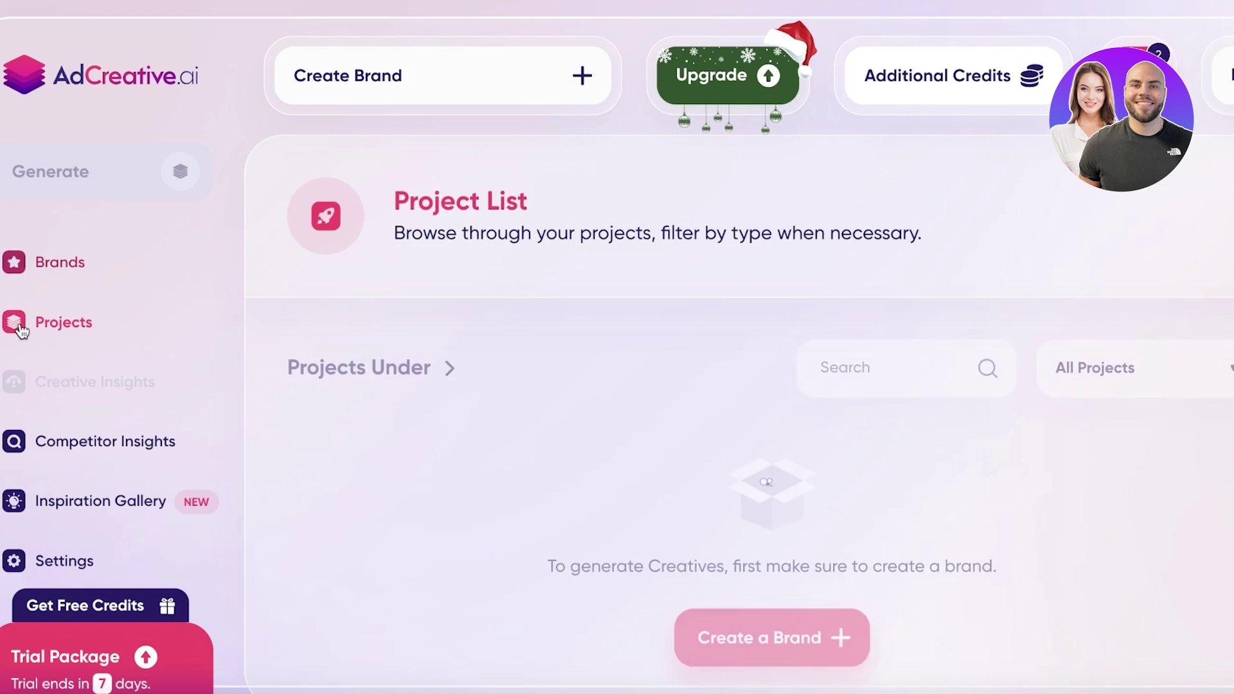
pyautogui.click(38, 452)
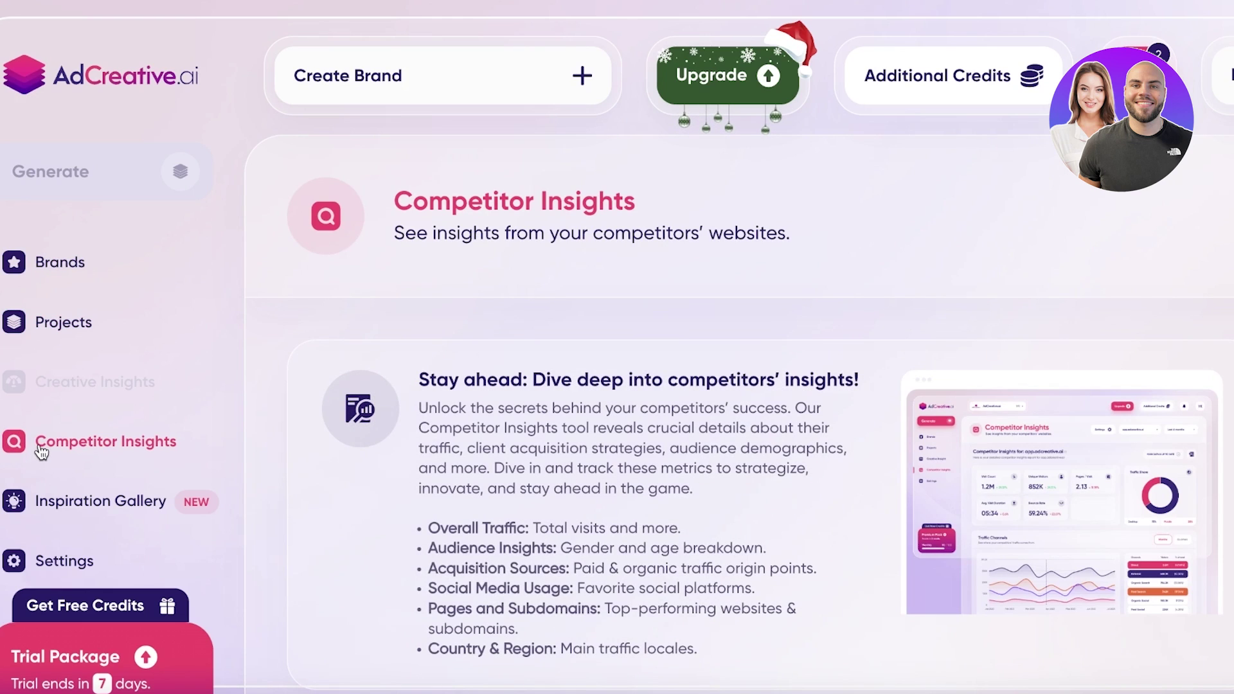
pyautogui.click(37, 500)
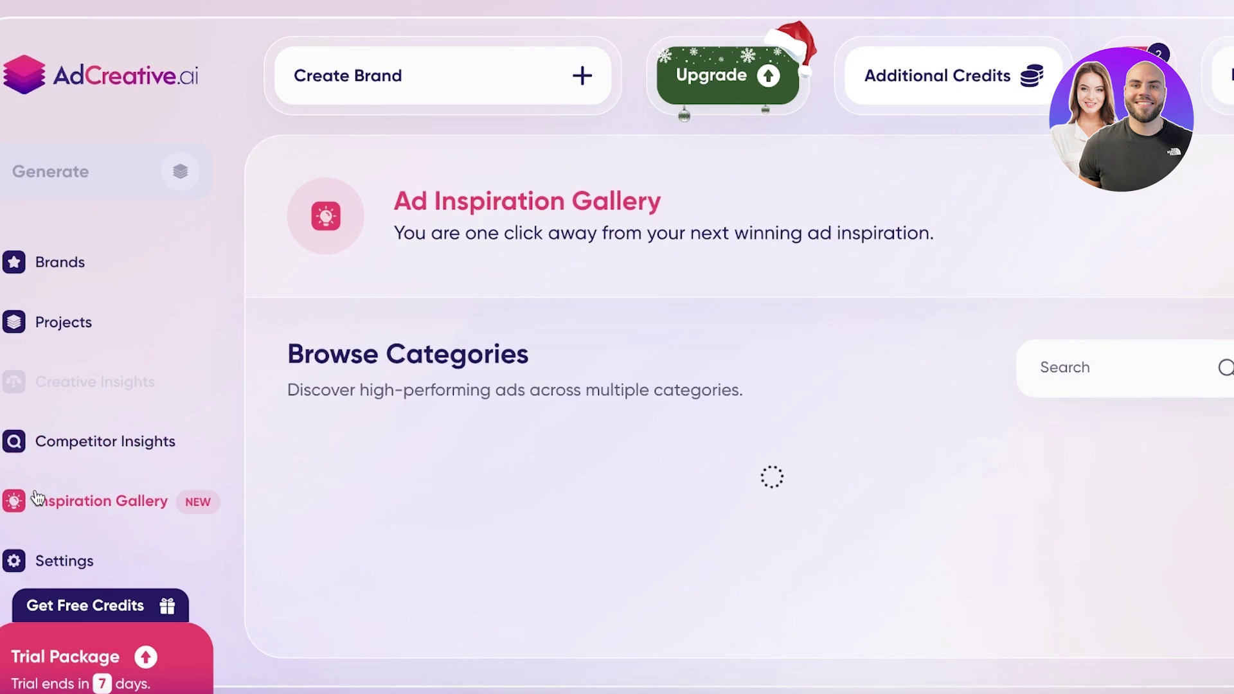
# - Review the Settings tabs (Custom Branding, Team, Billing, API, Reseller), then return to Brand Setup
pyautogui.click(19, 557)
pyautogui.scroll(-1, 313, 381)
pyautogui.scroll(-6, 311, 380)
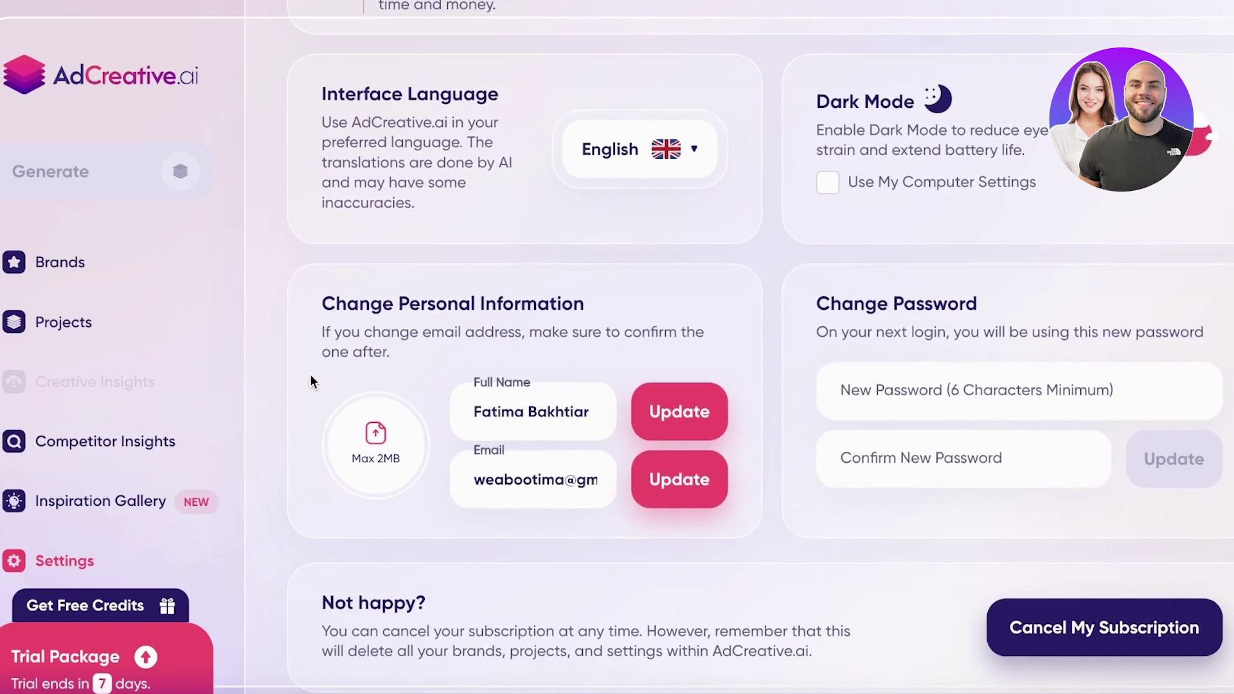
pyautogui.scroll(8, 310, 372)
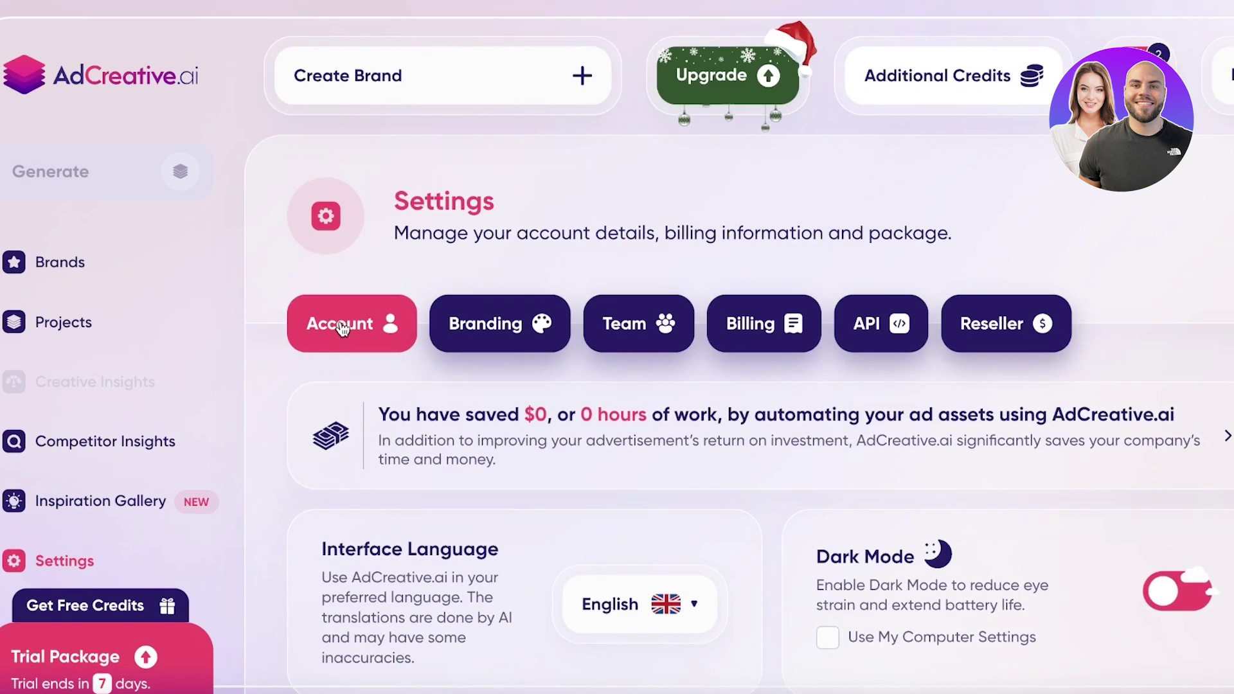
pyautogui.click(451, 329)
pyautogui.click(619, 324)
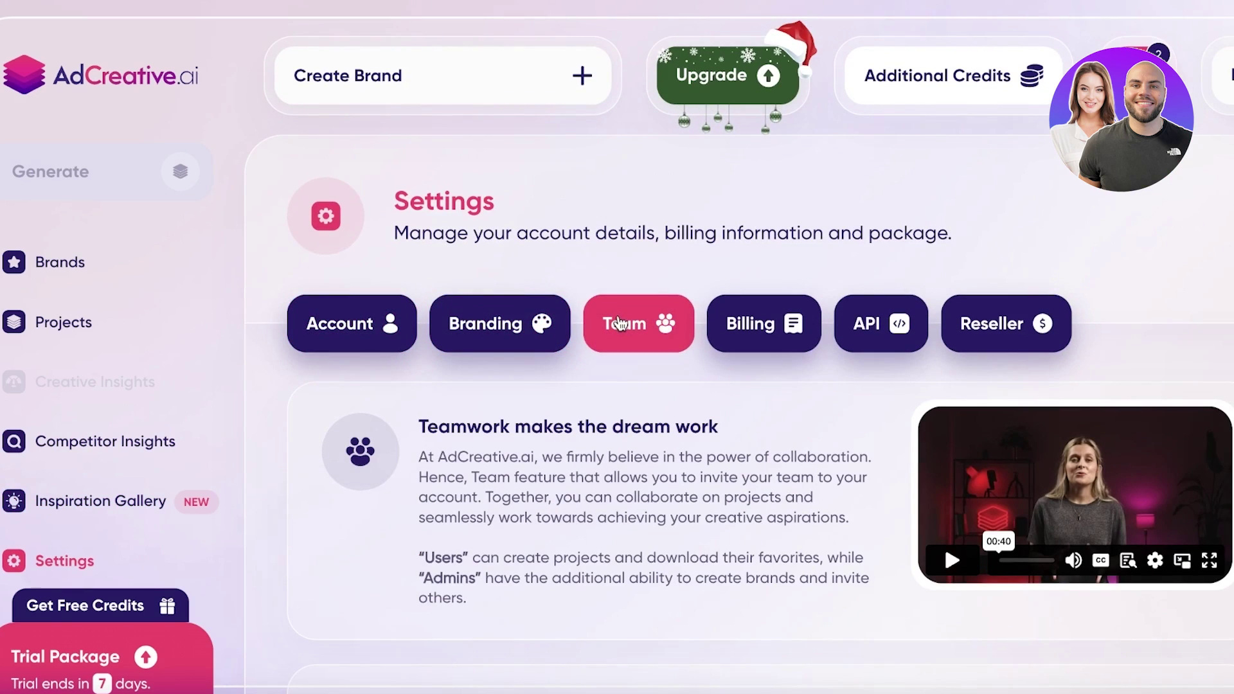
pyautogui.click(751, 323)
pyautogui.click(879, 323)
pyautogui.click(956, 326)
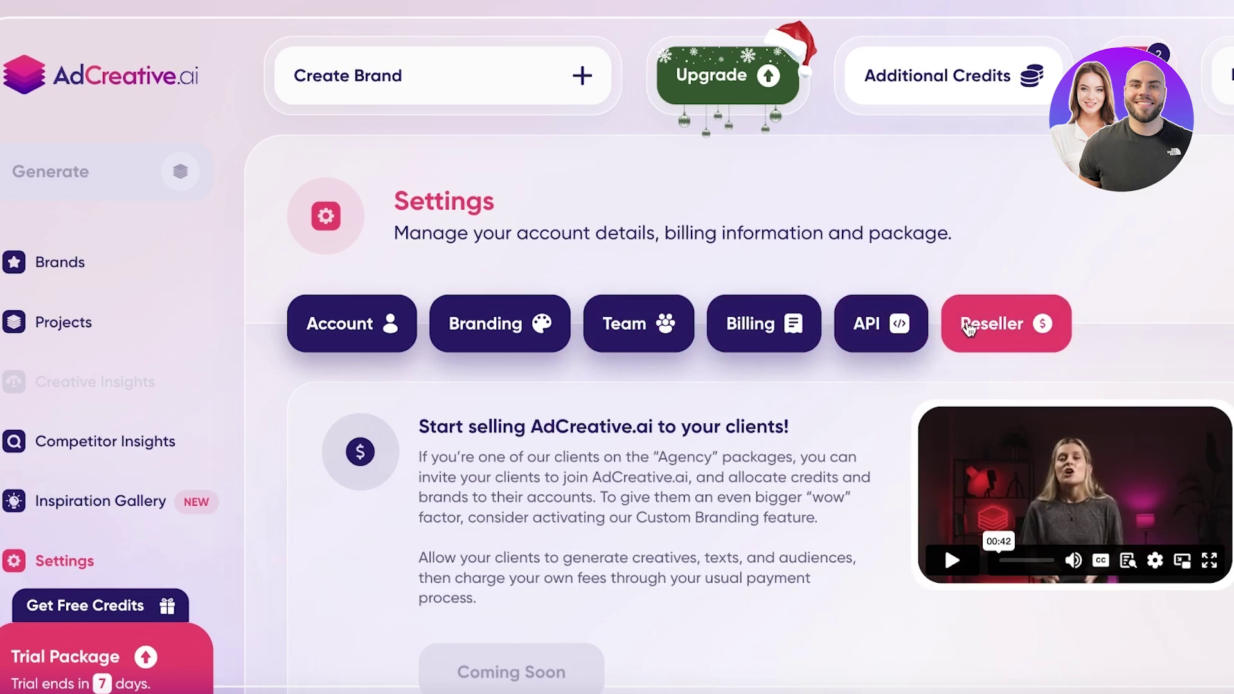
pyautogui.click(347, 323)
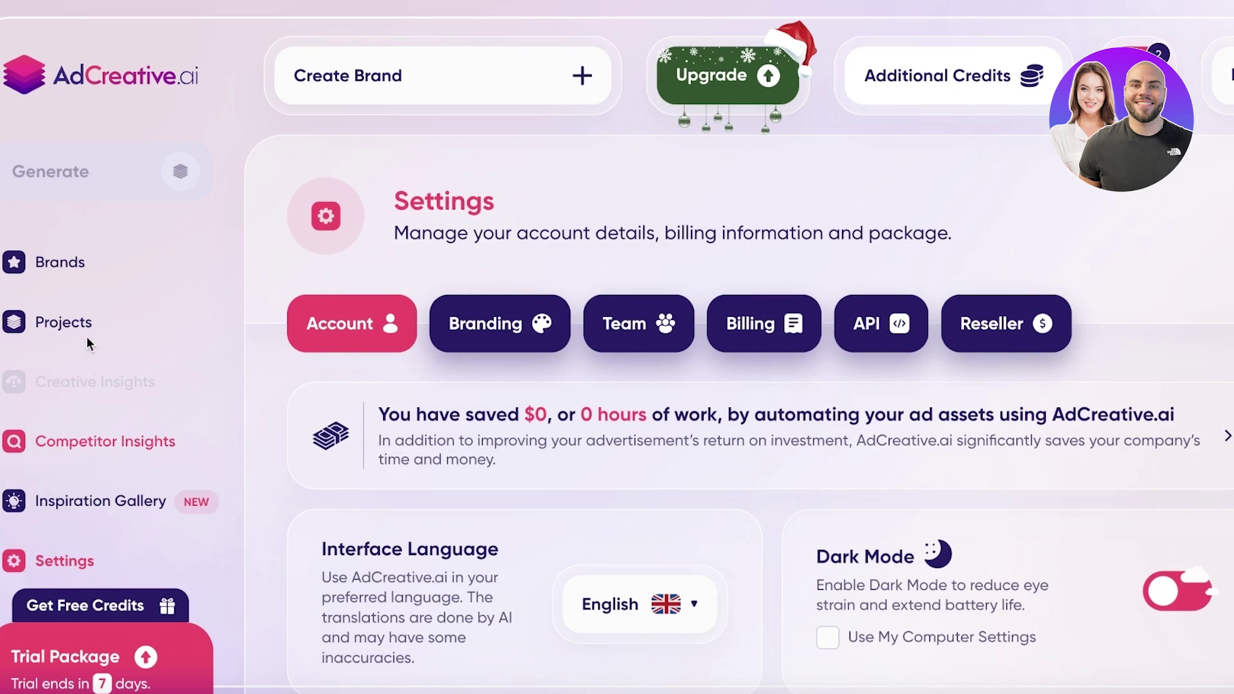
pyautogui.click(61, 283)
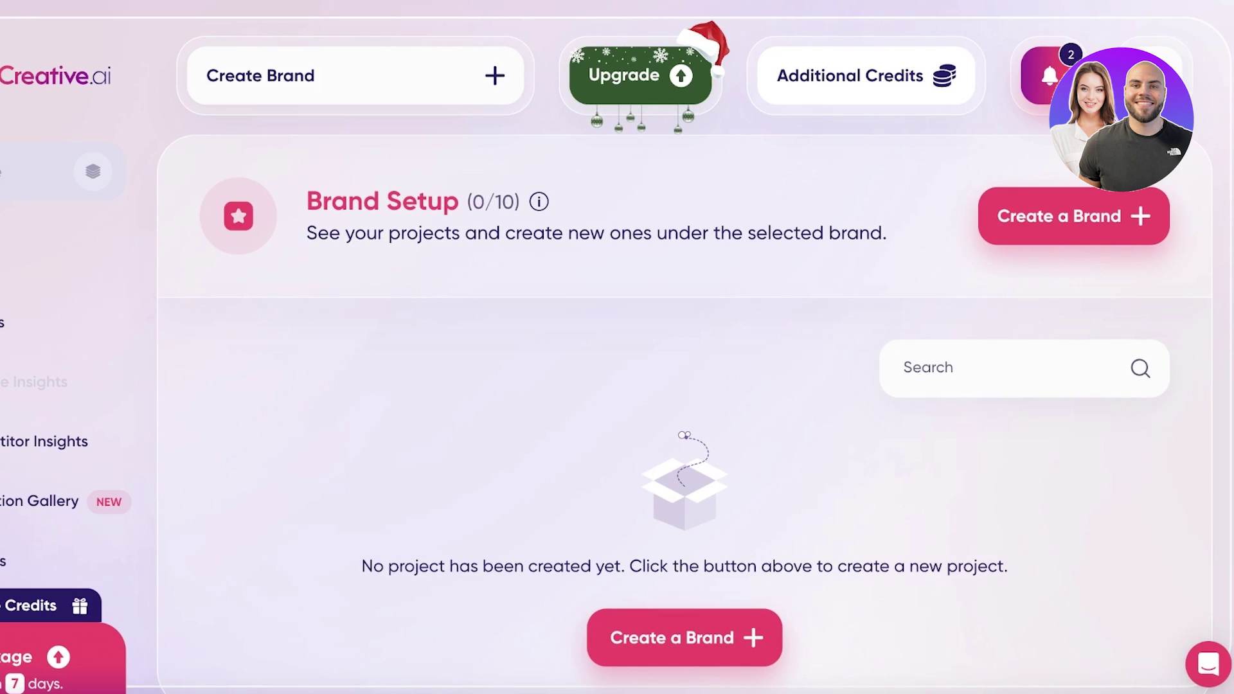
# - Start a new brand and scroll through its incomplete name, logo, colour and advanced sections
pyautogui.click(710, 649)
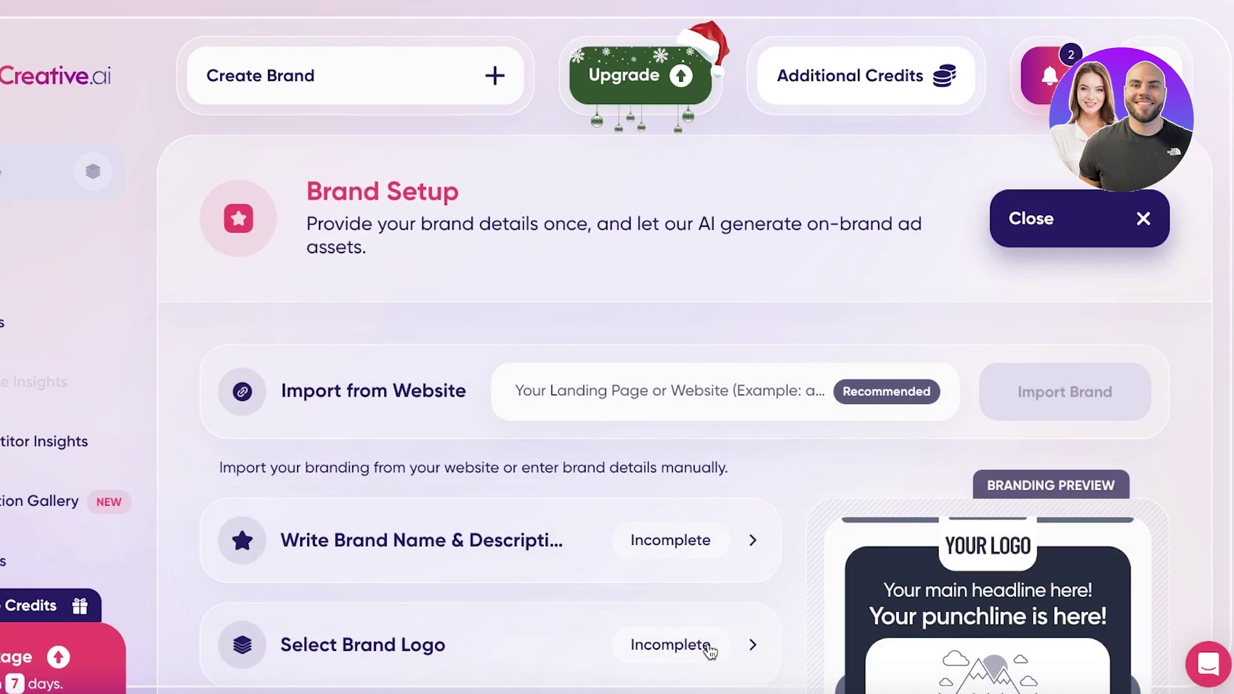
pyautogui.scroll(-1, 484, 418)
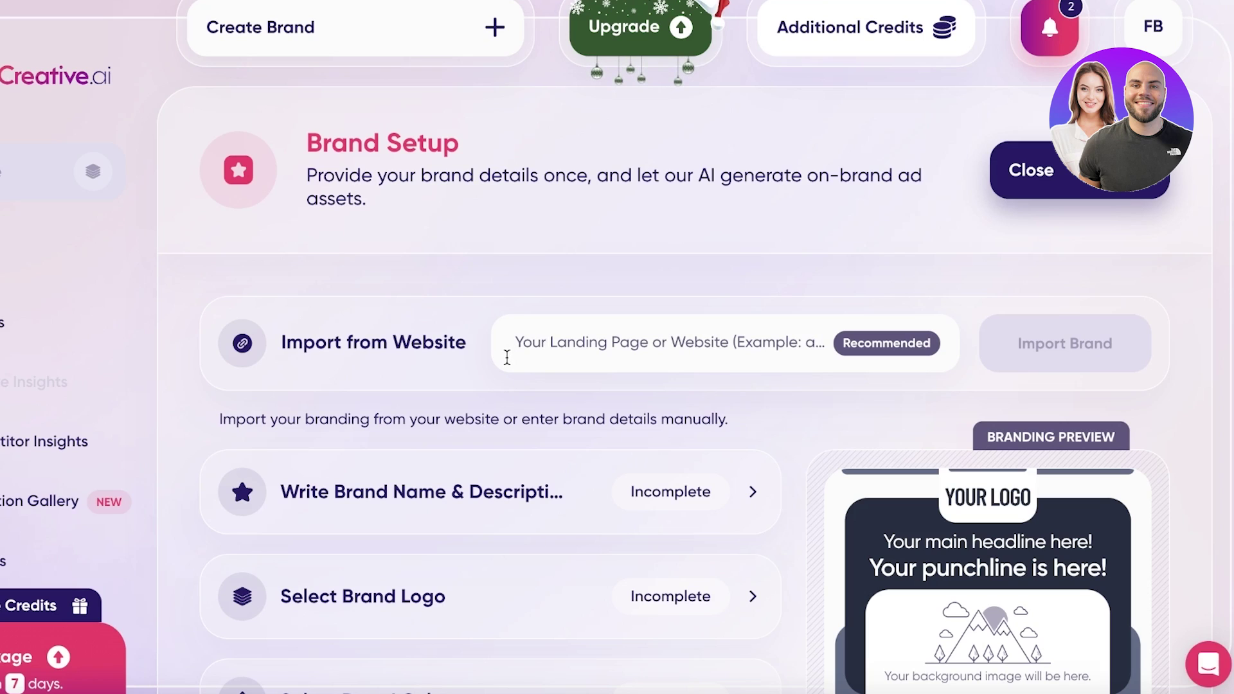
pyautogui.scroll(-3, 506, 358)
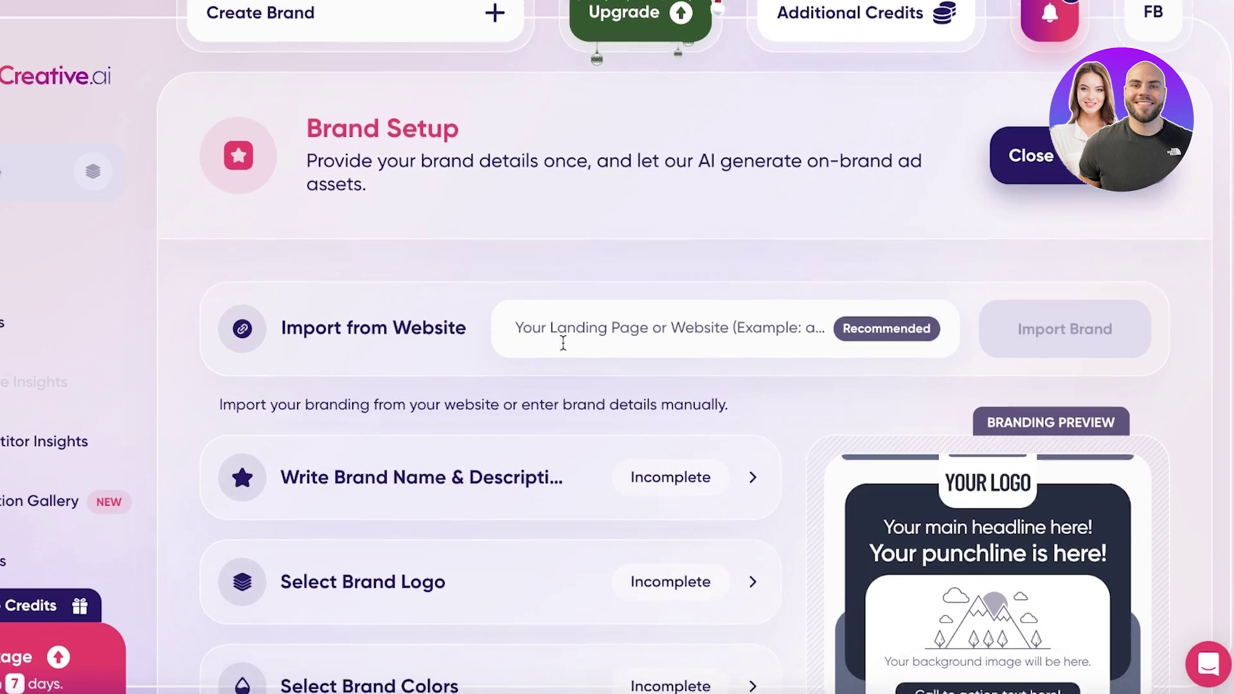
pyautogui.scroll(2, 520, 295)
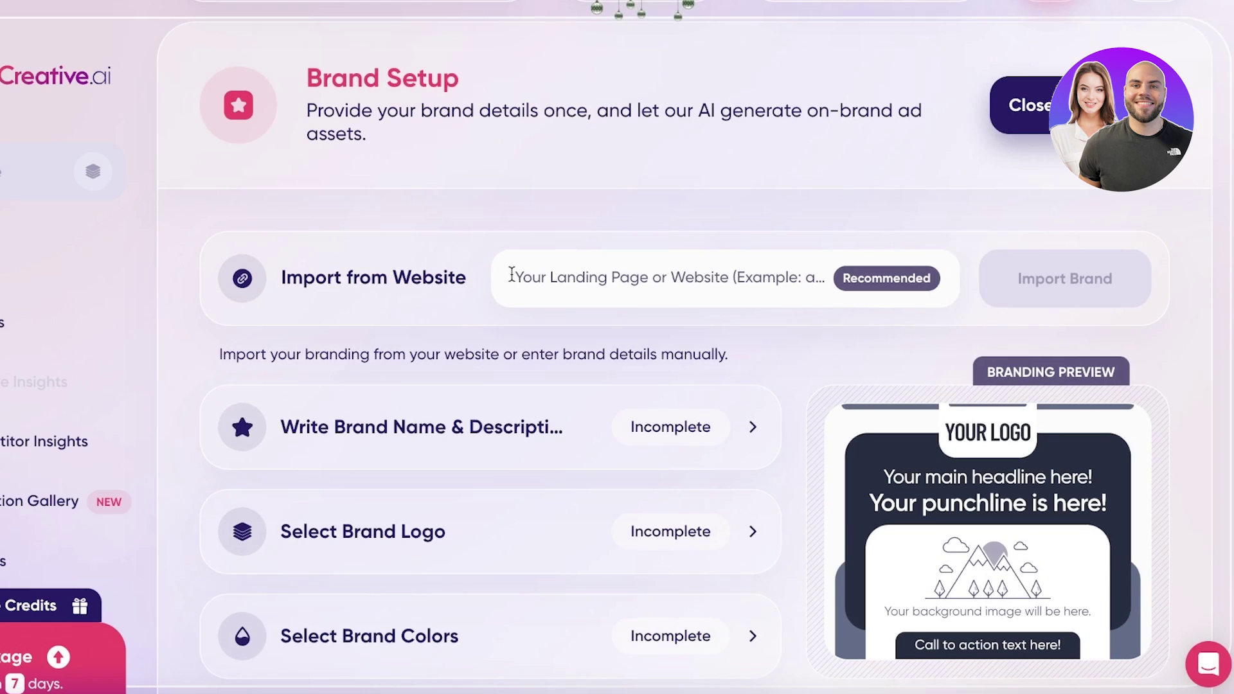
pyautogui.scroll(-1, 463, 315)
pyautogui.scroll(-3, 416, 334)
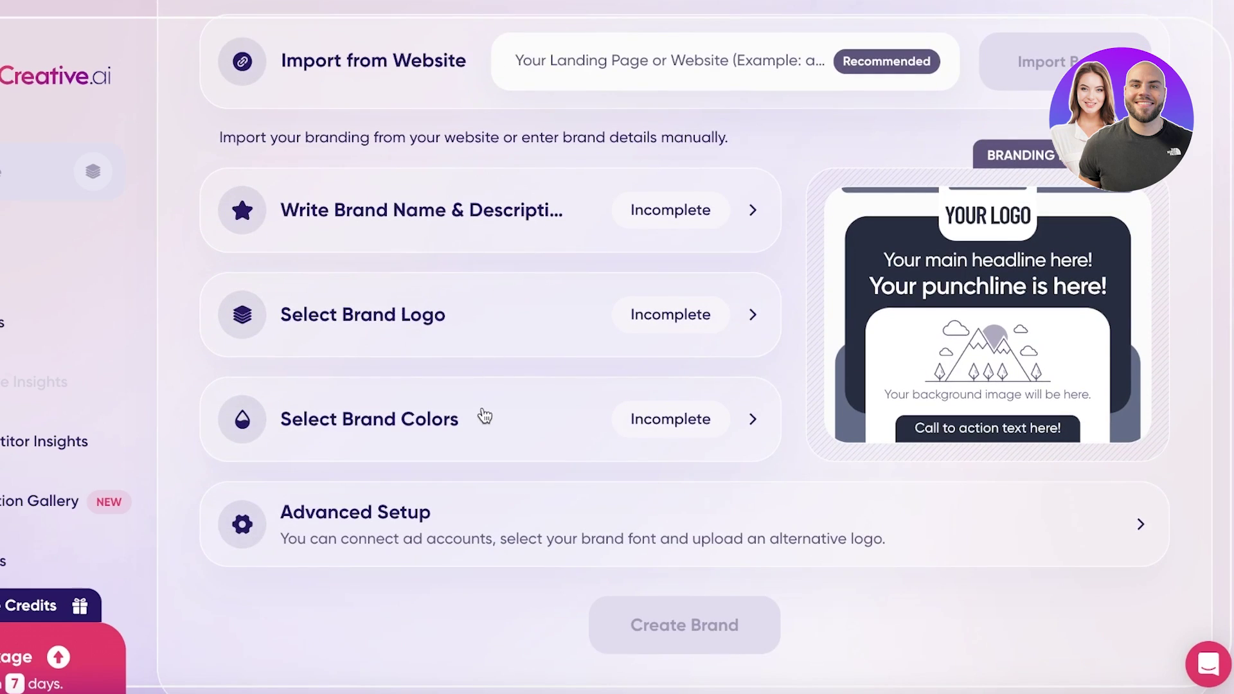
# - Save brand name Durden with a luxury retail description targeting young women in their 20's
pyautogui.click(703, 232)
pyautogui.click(513, 318)
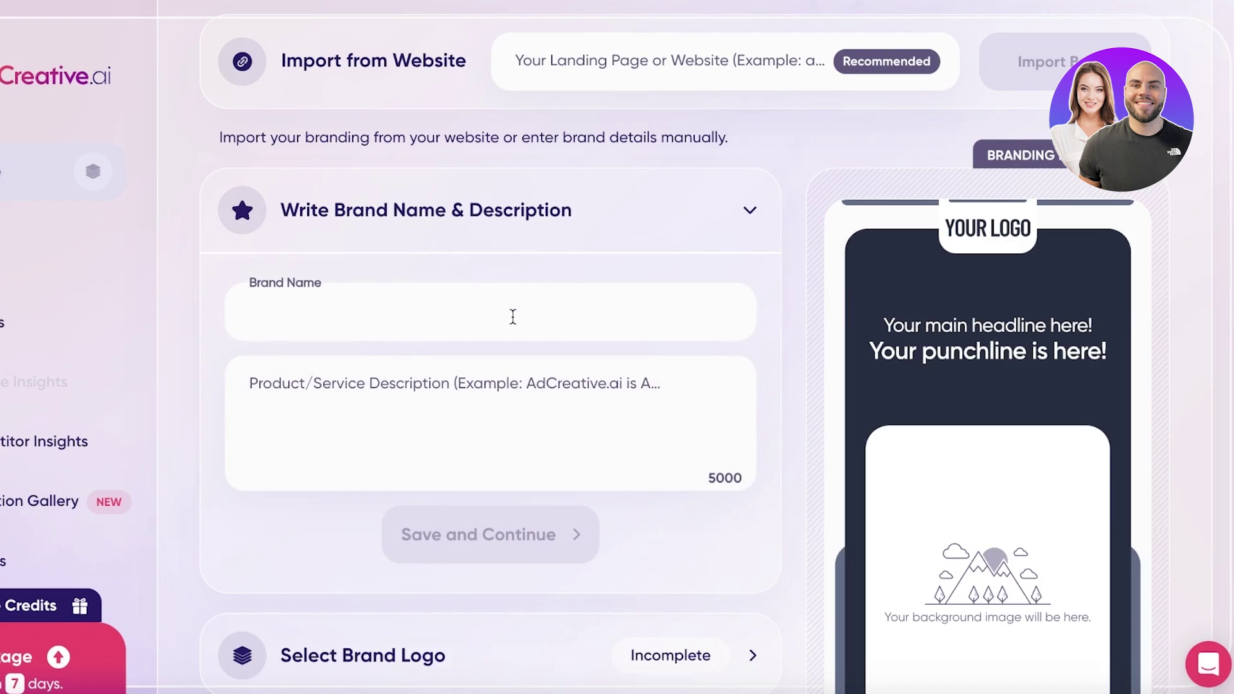
pyautogui.write('Durden')
pyautogui.click(488, 366)
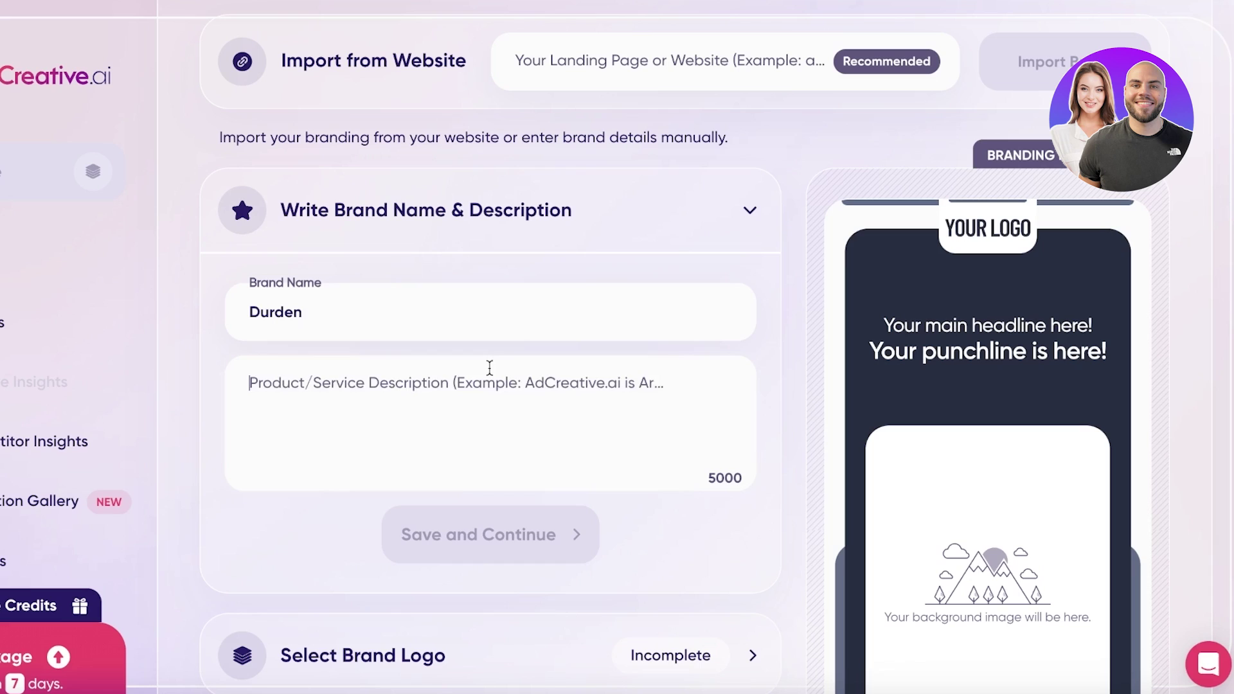
pyautogui.write('Retail ')
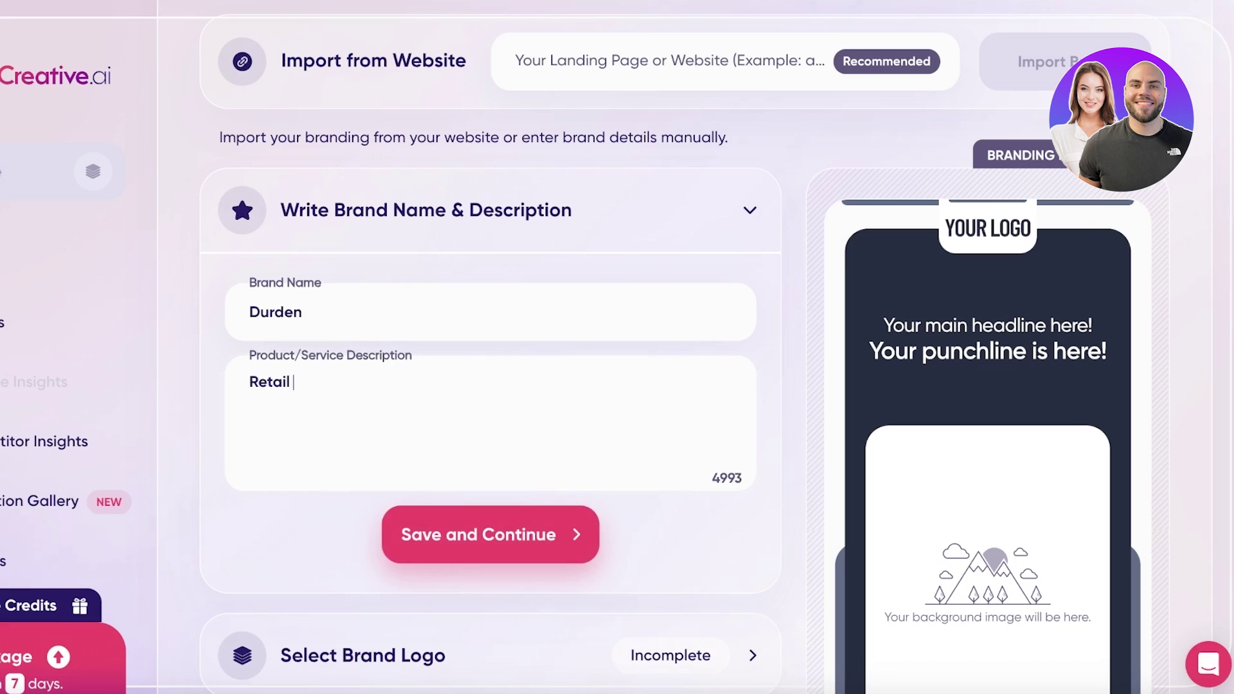
pyautogui.write('business tar')
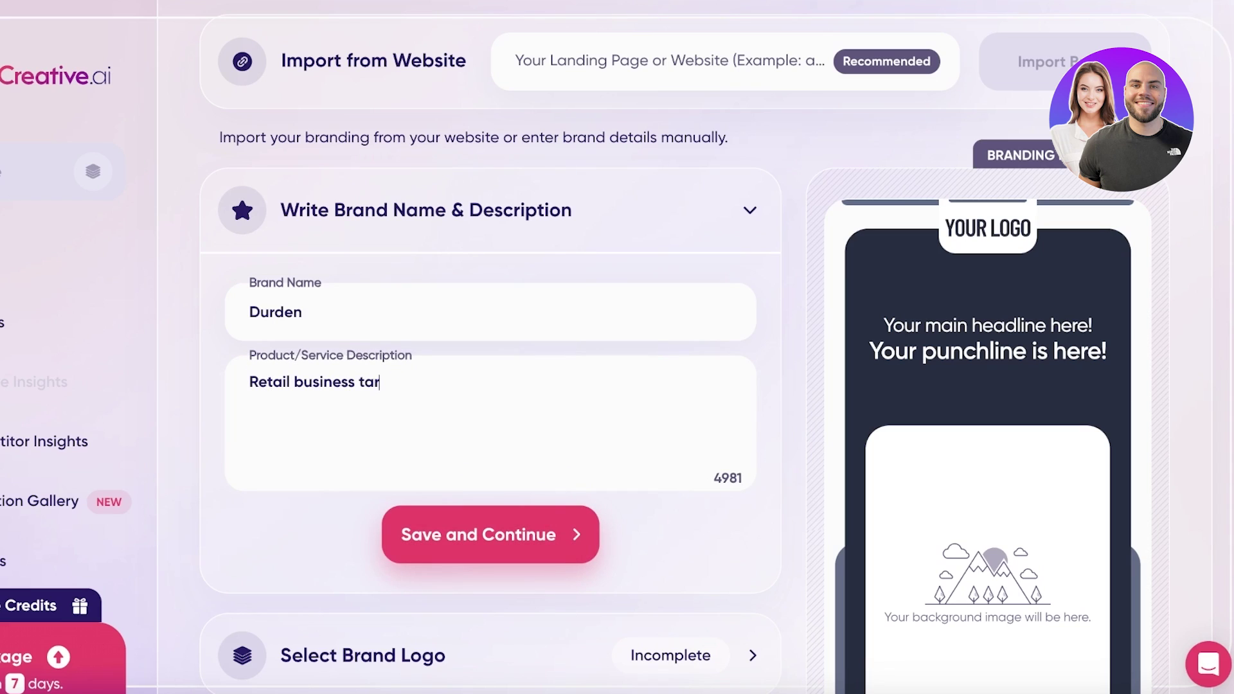
pyautogui.write('geting youn')
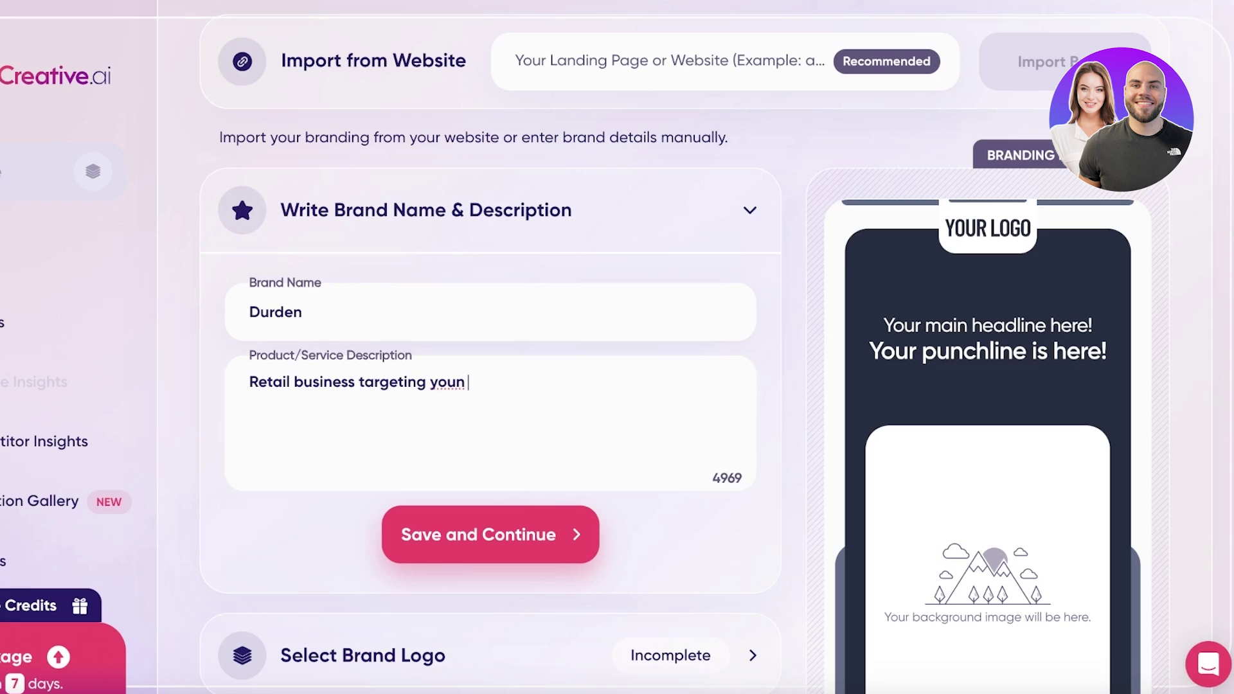
pyautogui.write('g women in their 20')
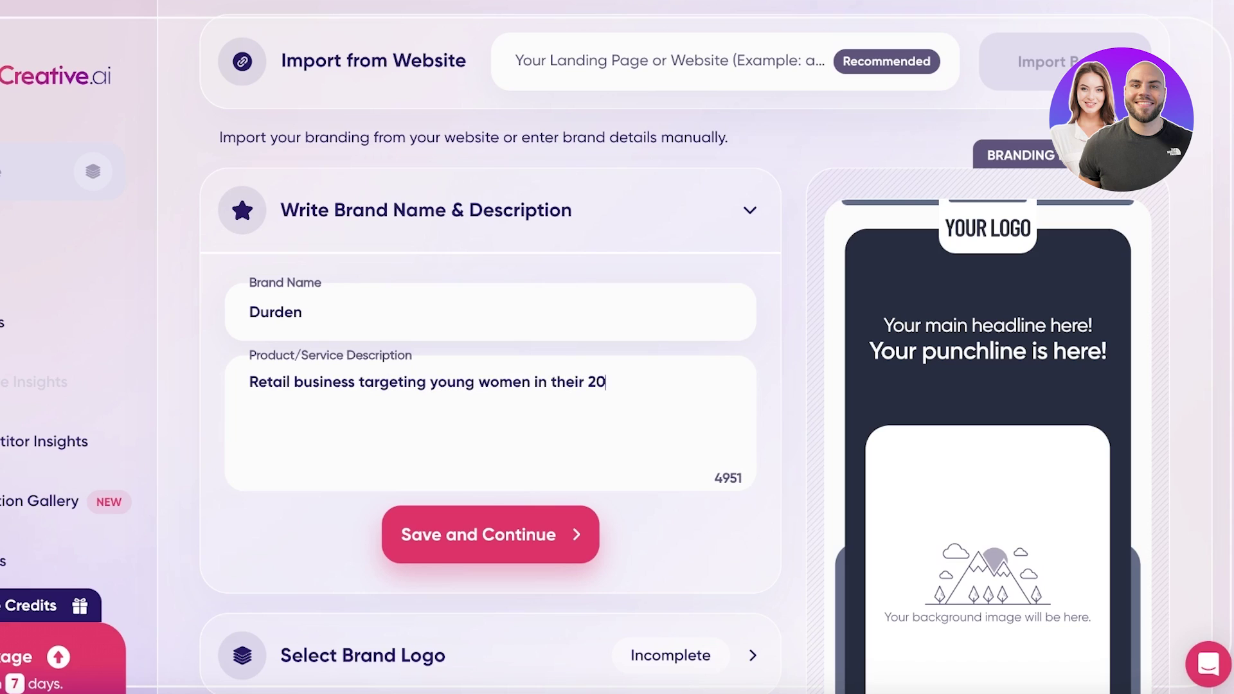
pyautogui.write("'s. Luxury brand")
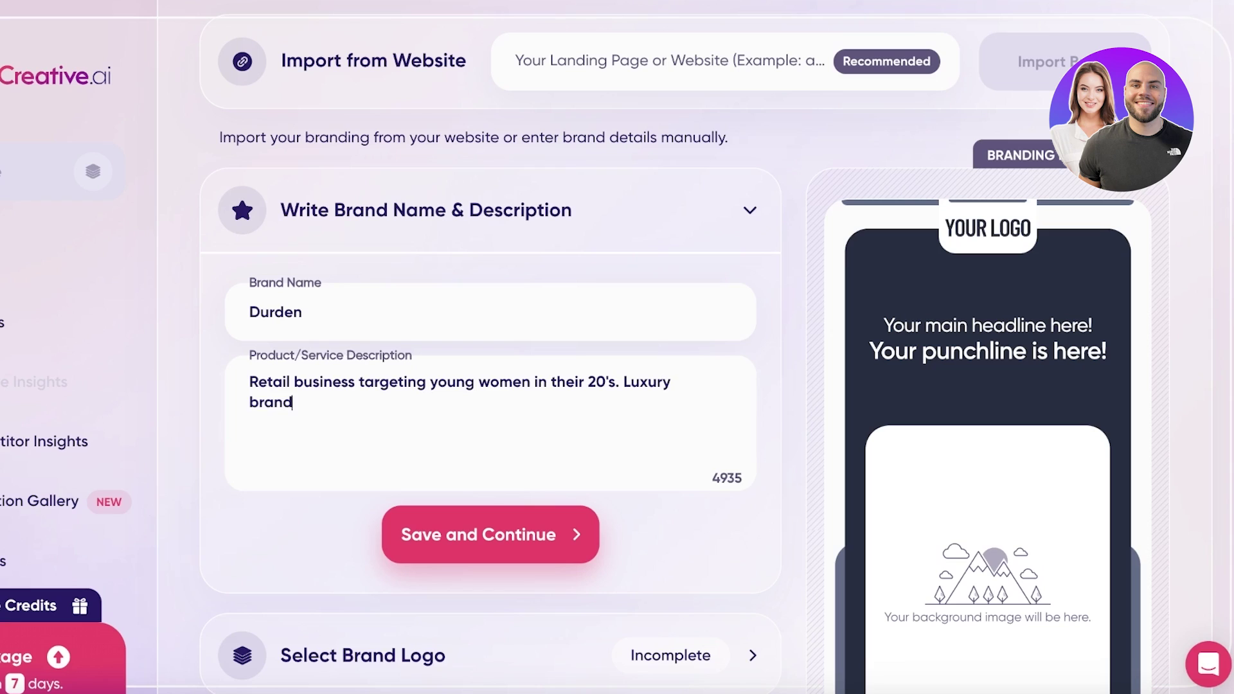
pyautogui.write('. We provide pure ')
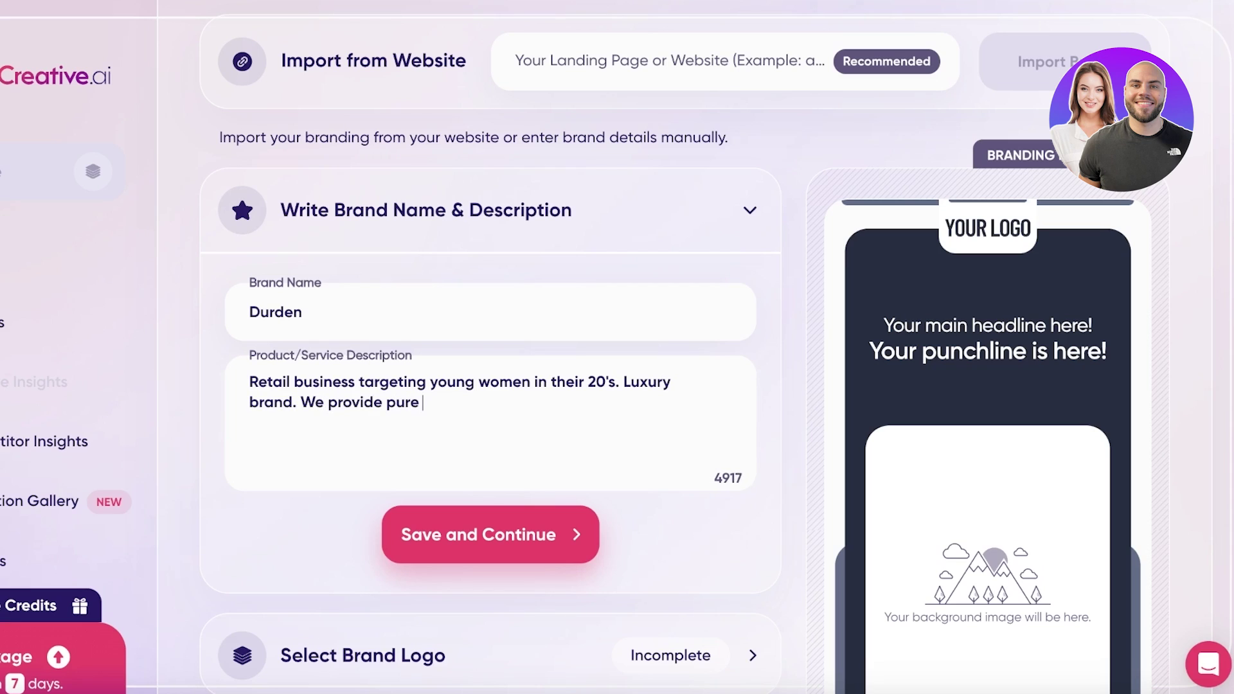
pyautogui.write('material goods')
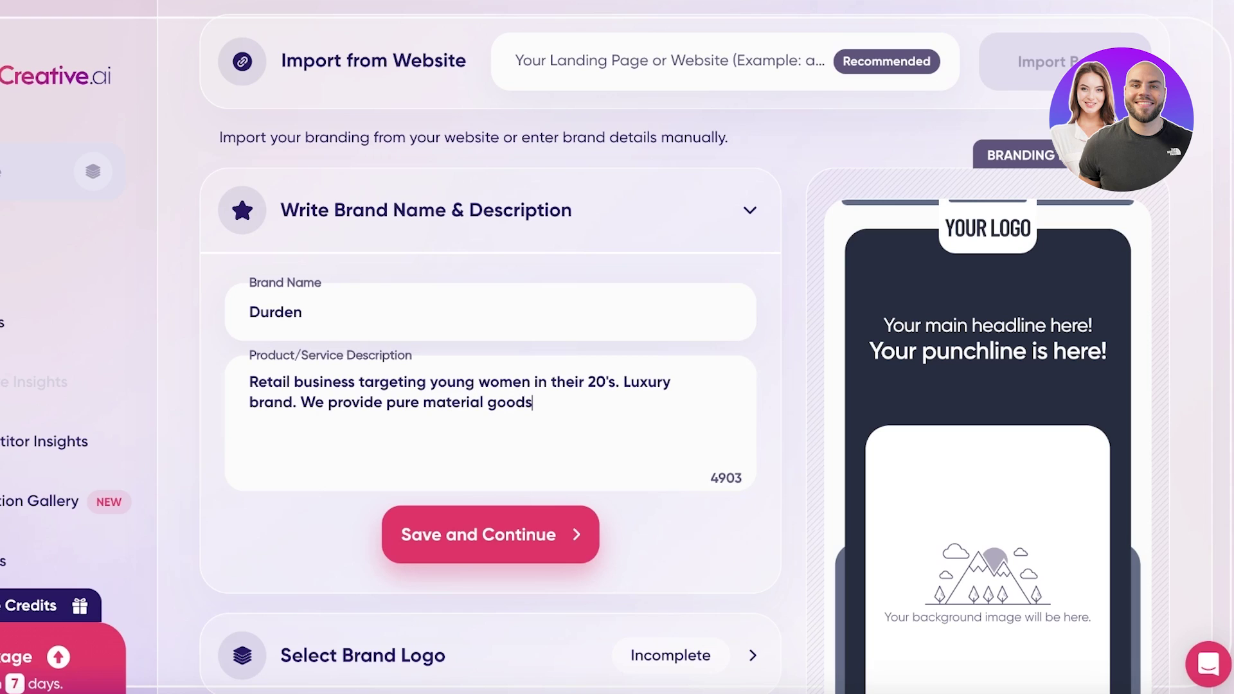
pyautogui.write('. Wool sweaters, cotton tees and more')
pyautogui.click(532, 534)
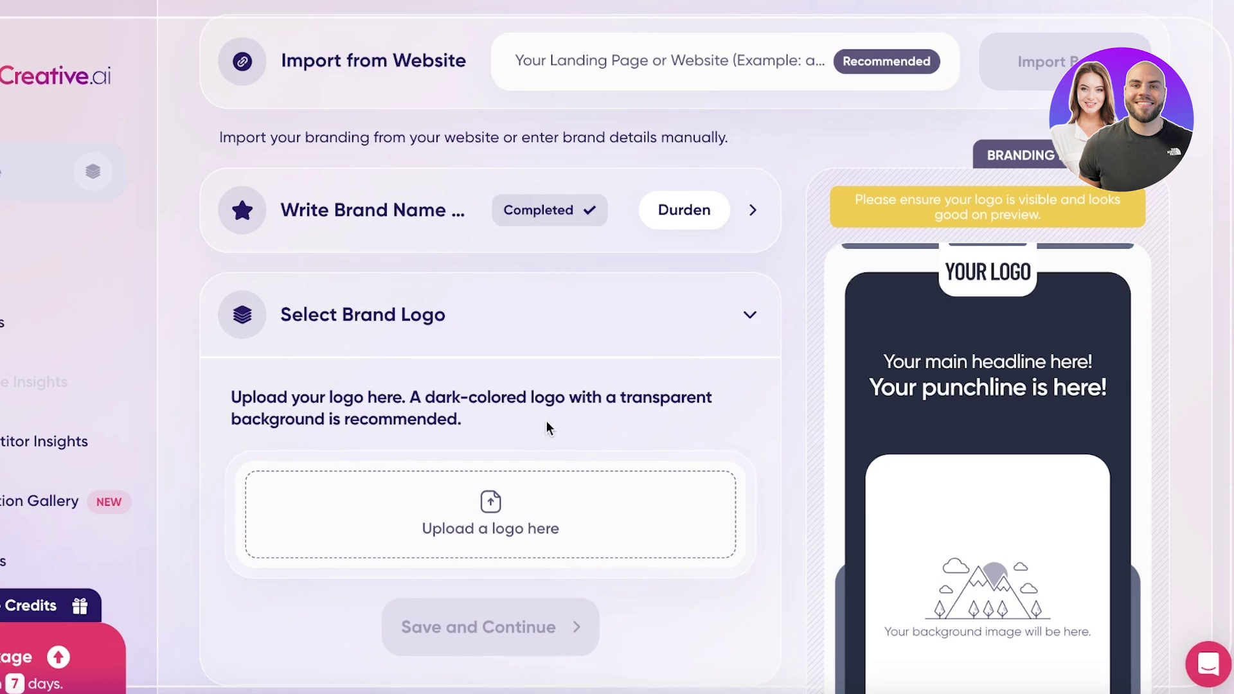
pyautogui.scroll(-1, 546, 427)
pyautogui.click(418, 164)
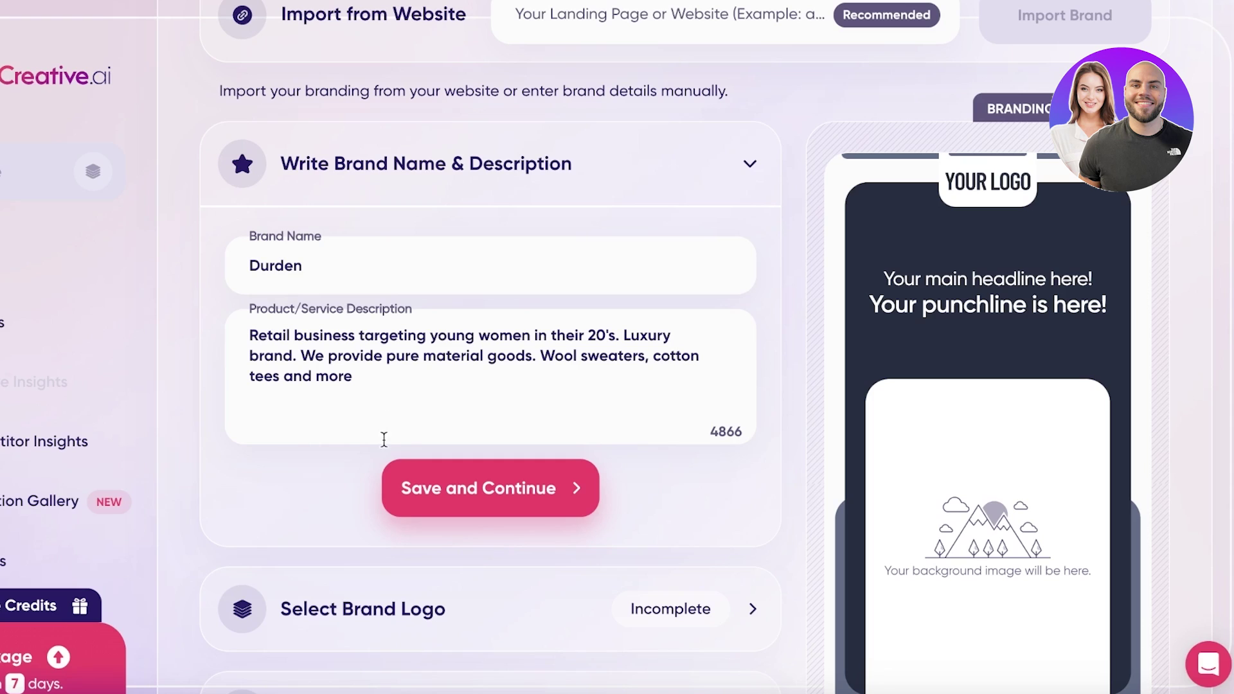
pyautogui.click(739, 176)
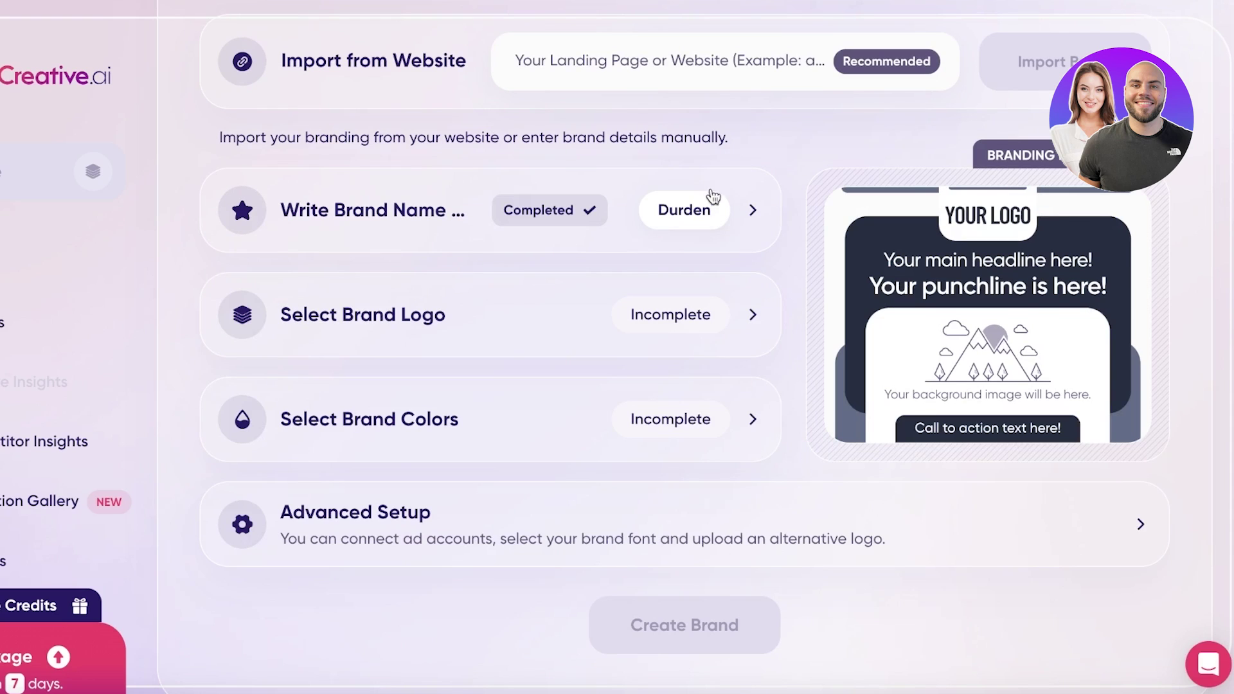
# - Upload the Durden logo PNG from the Downloads folder as the brand logo
pyautogui.click(580, 328)
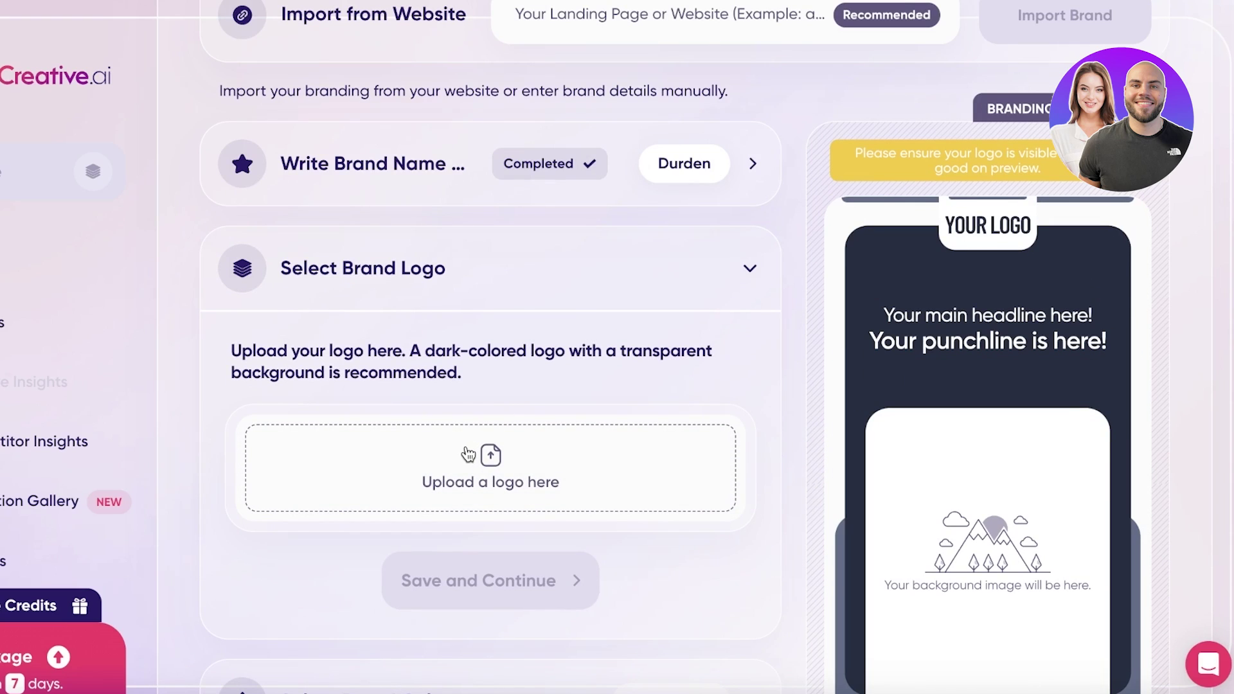
pyautogui.click(468, 455)
pyautogui.click(241, 220)
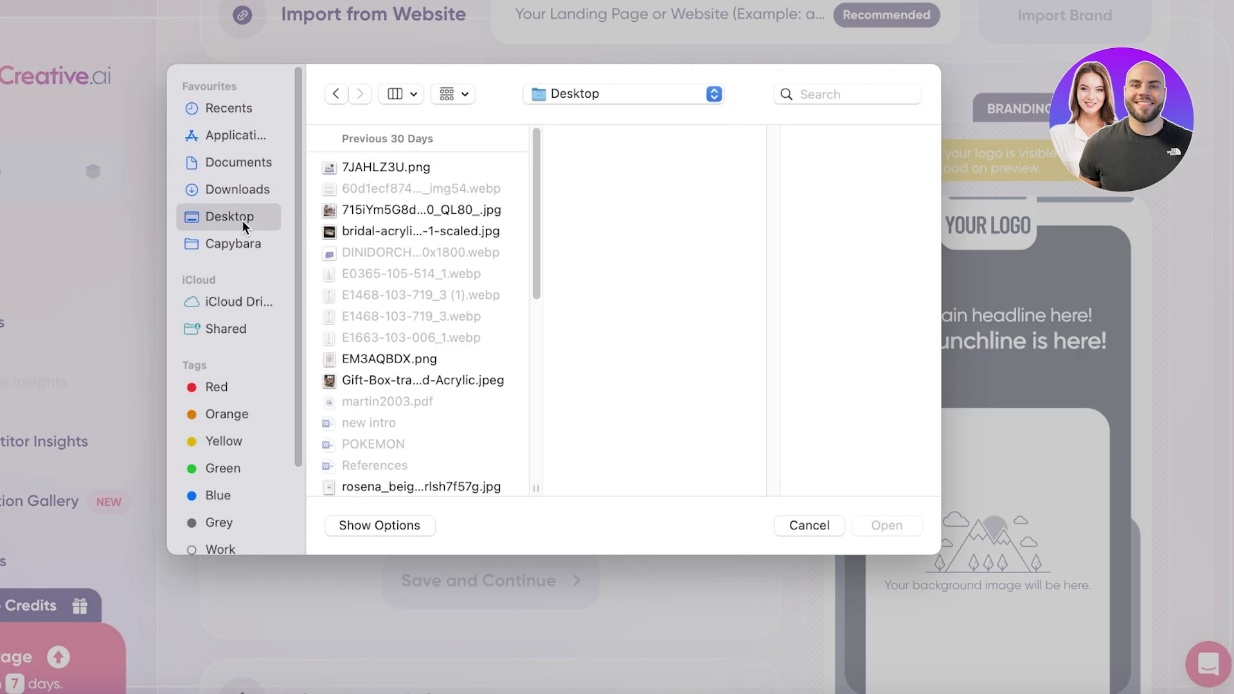
pyautogui.scroll(-10, 395, 321)
pyautogui.scroll(5, 381, 334)
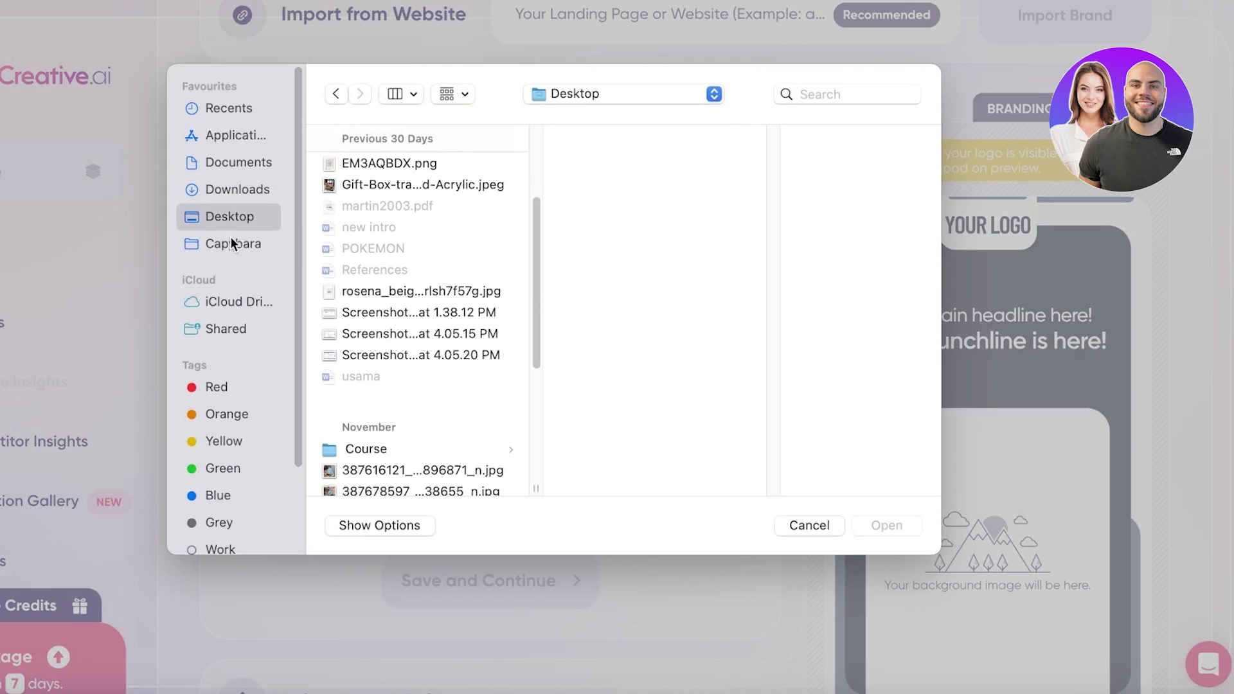
pyautogui.click(232, 244)
pyautogui.click(229, 192)
pyautogui.scroll(-10, 387, 267)
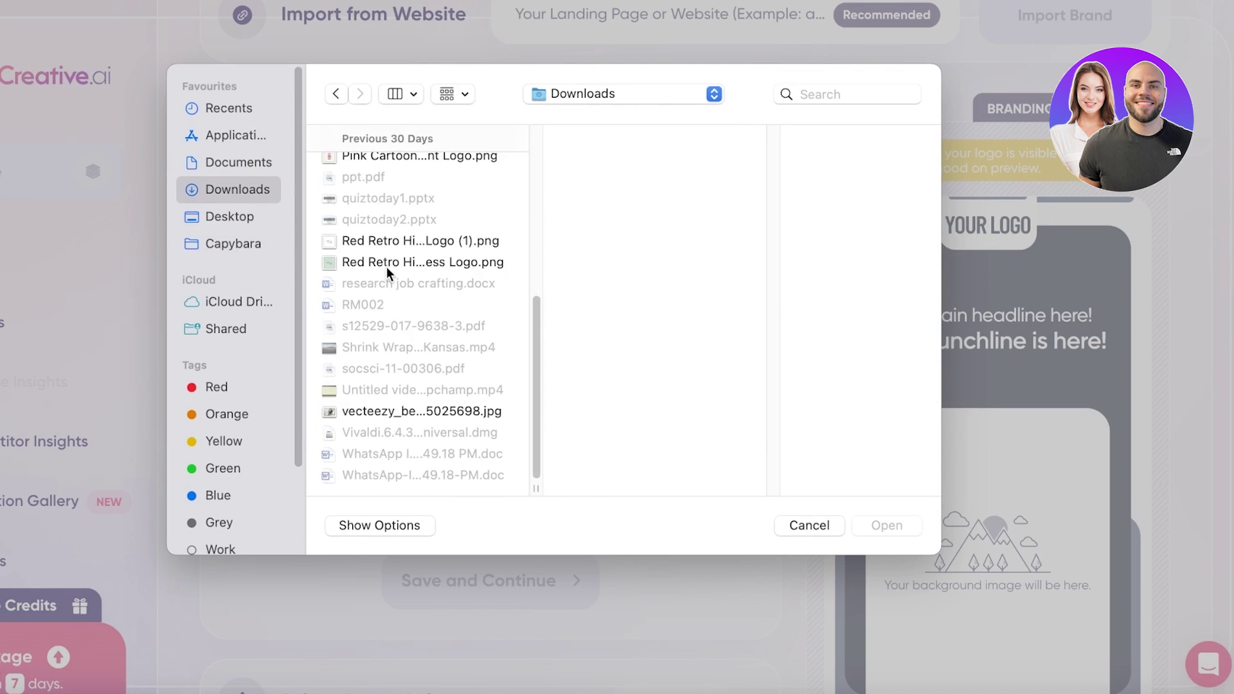
pyautogui.click(404, 239)
pyautogui.click(905, 530)
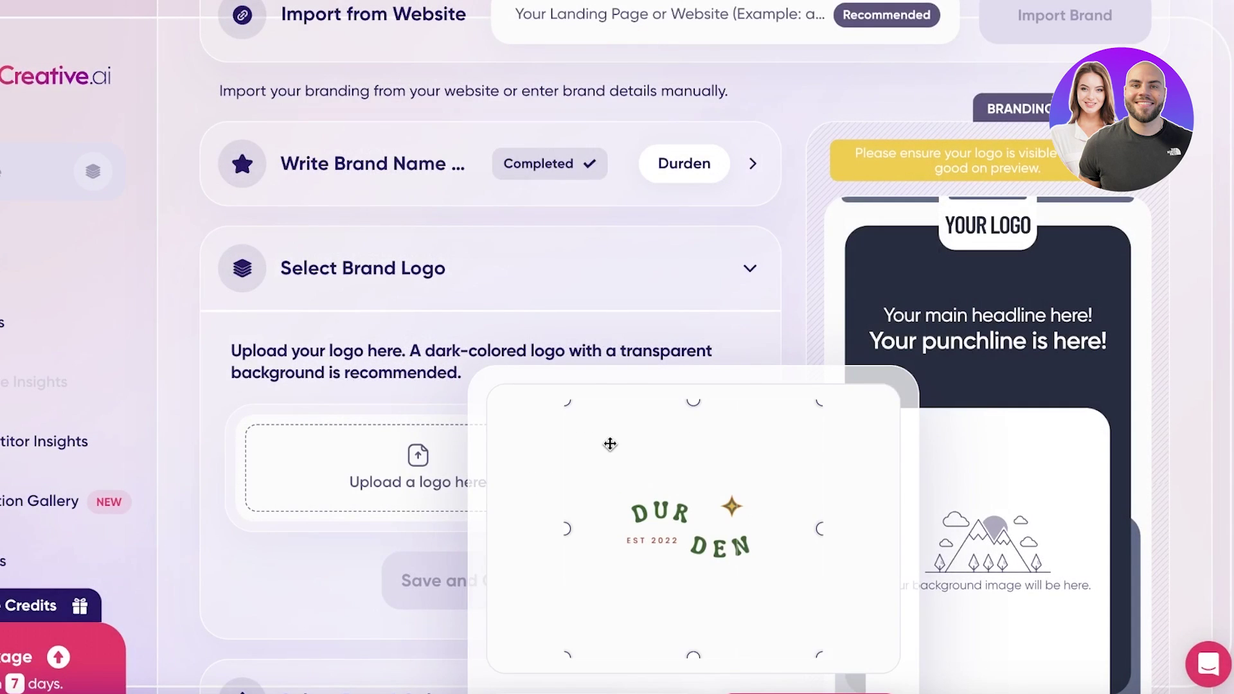
# - Crop the logo tightly around the Durden wordmark and confirm it
pyautogui.scroll(-5, 674, 579)
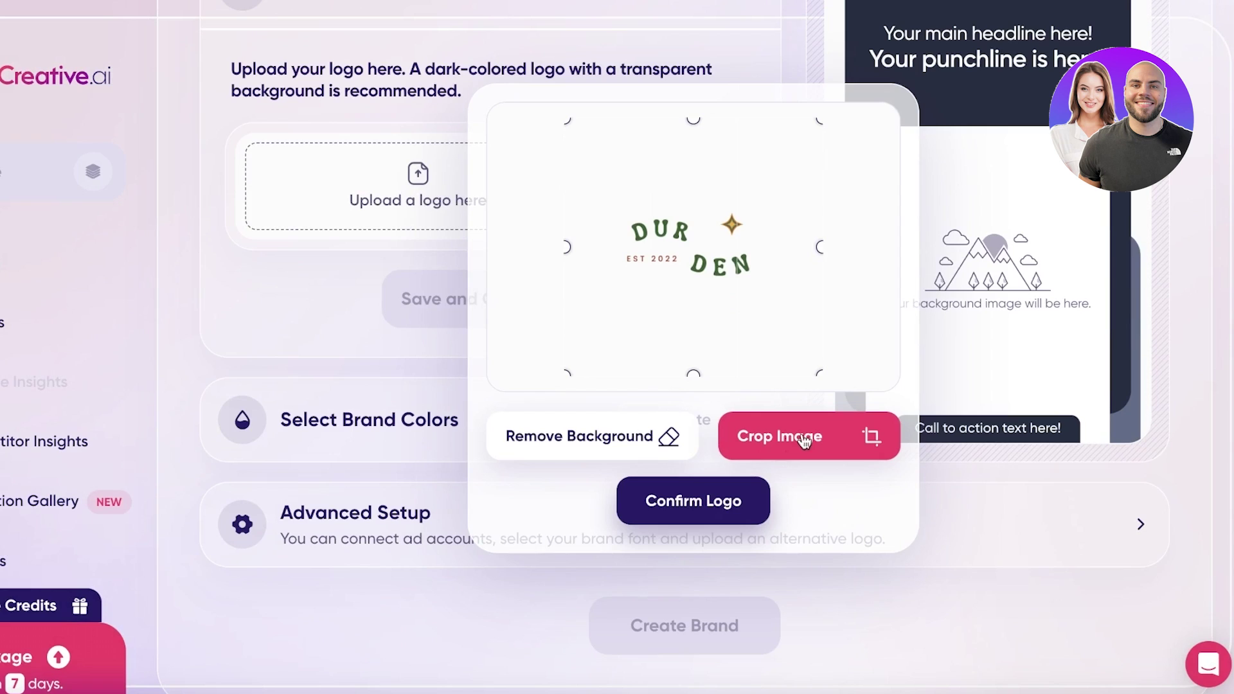
pyautogui.click(576, 432)
pyautogui.moveTo(819, 247); pyautogui.dragTo(781, 248)
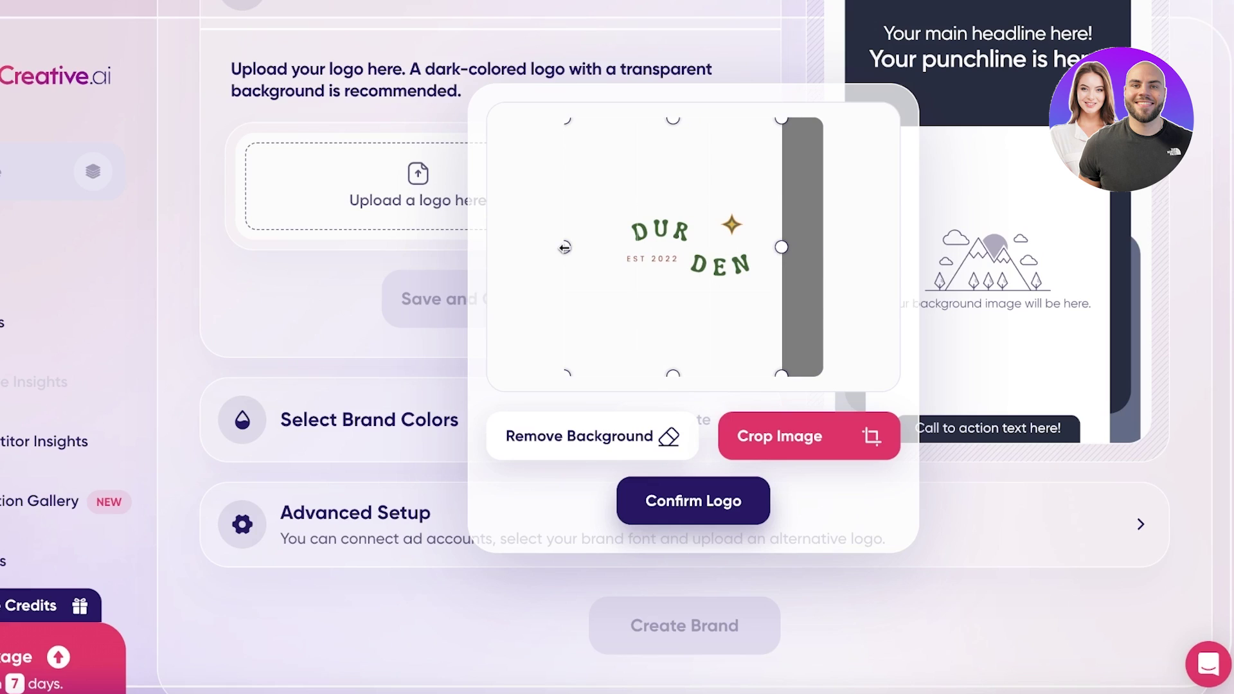
pyautogui.moveTo(566, 246); pyautogui.dragTo(612, 247)
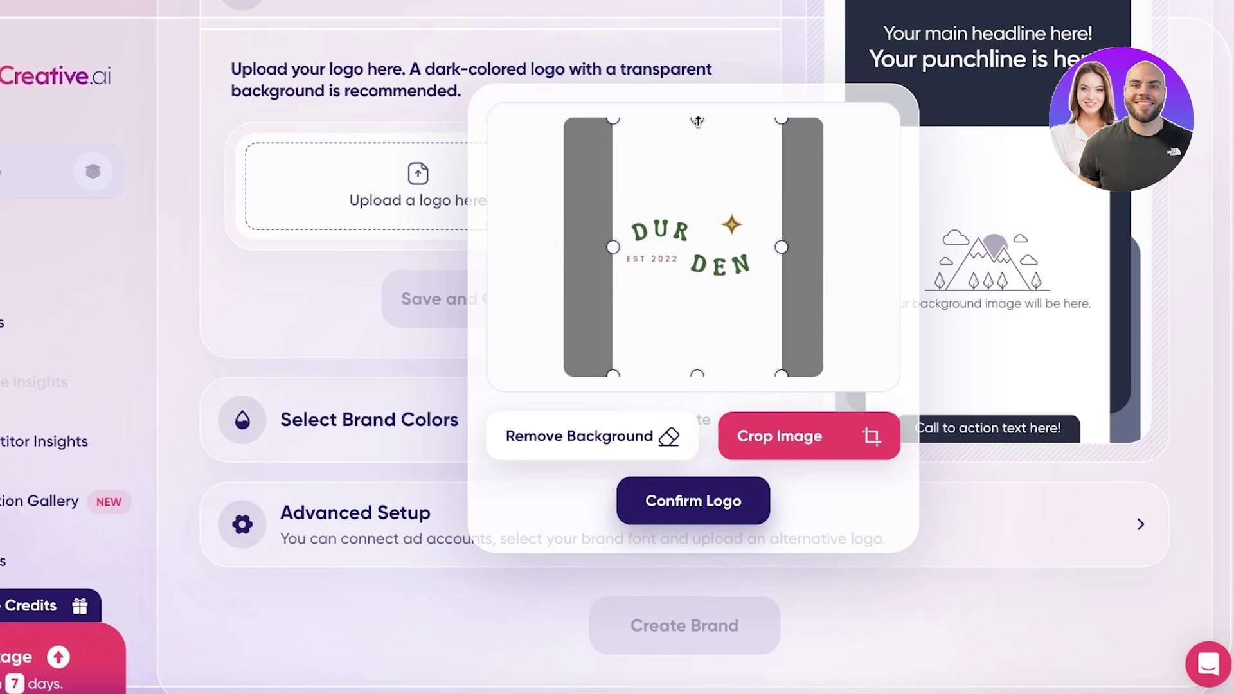
pyautogui.moveTo(698, 121); pyautogui.dragTo(697, 185)
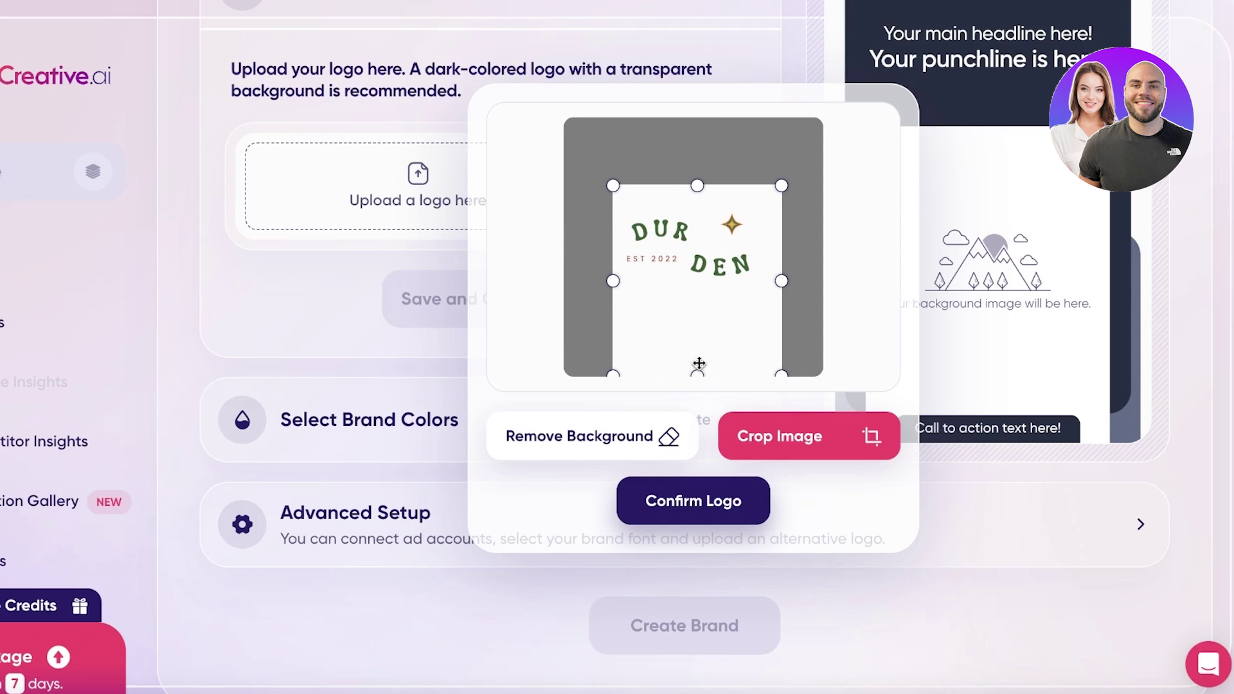
pyautogui.moveTo(699, 363); pyautogui.dragTo(697, 306)
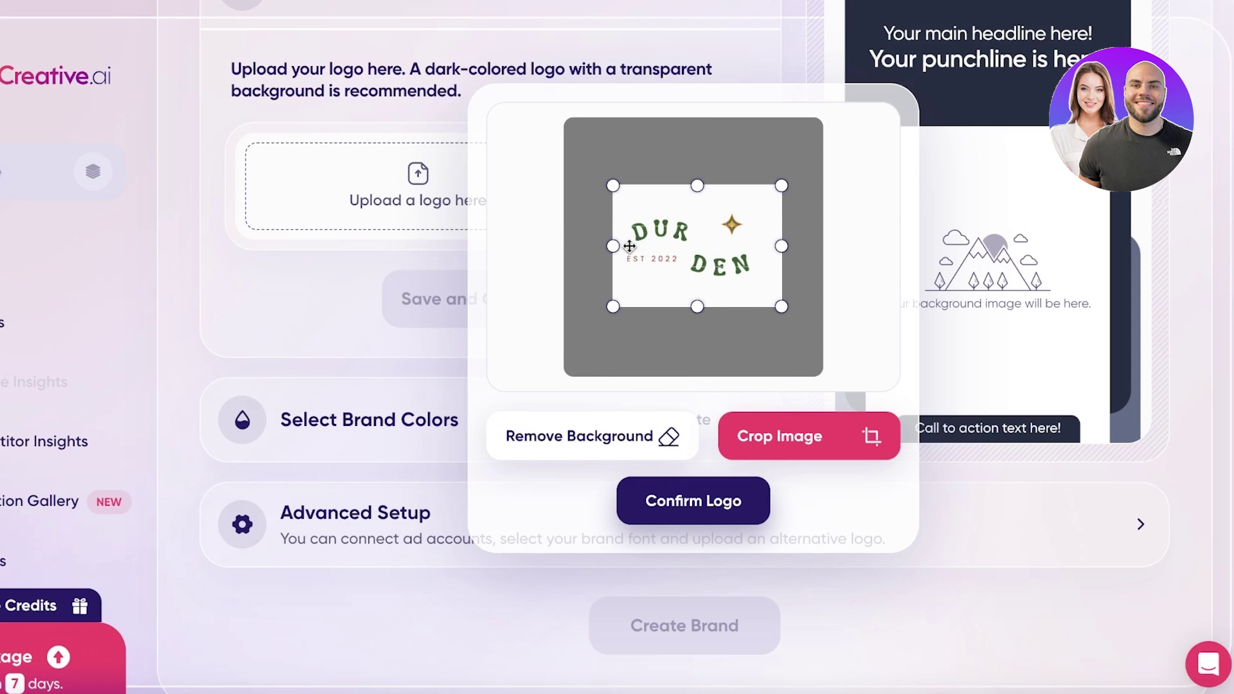
pyautogui.moveTo(629, 247); pyautogui.dragTo(622, 246)
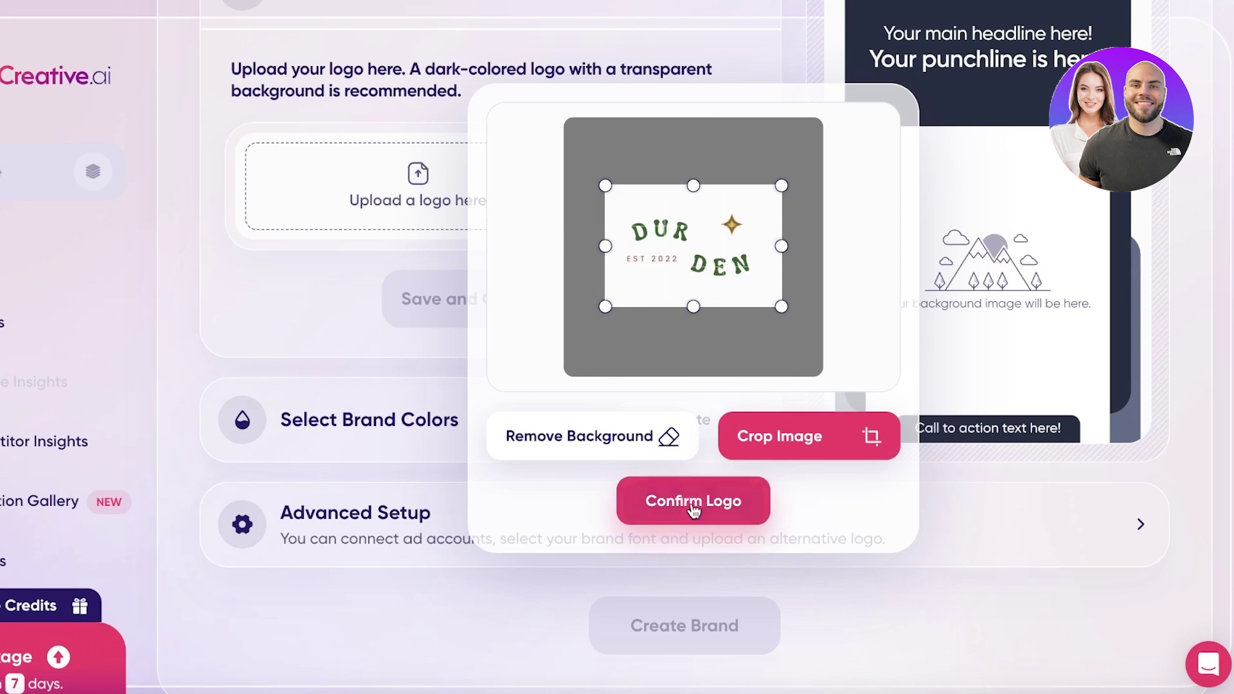
pyautogui.click(693, 503)
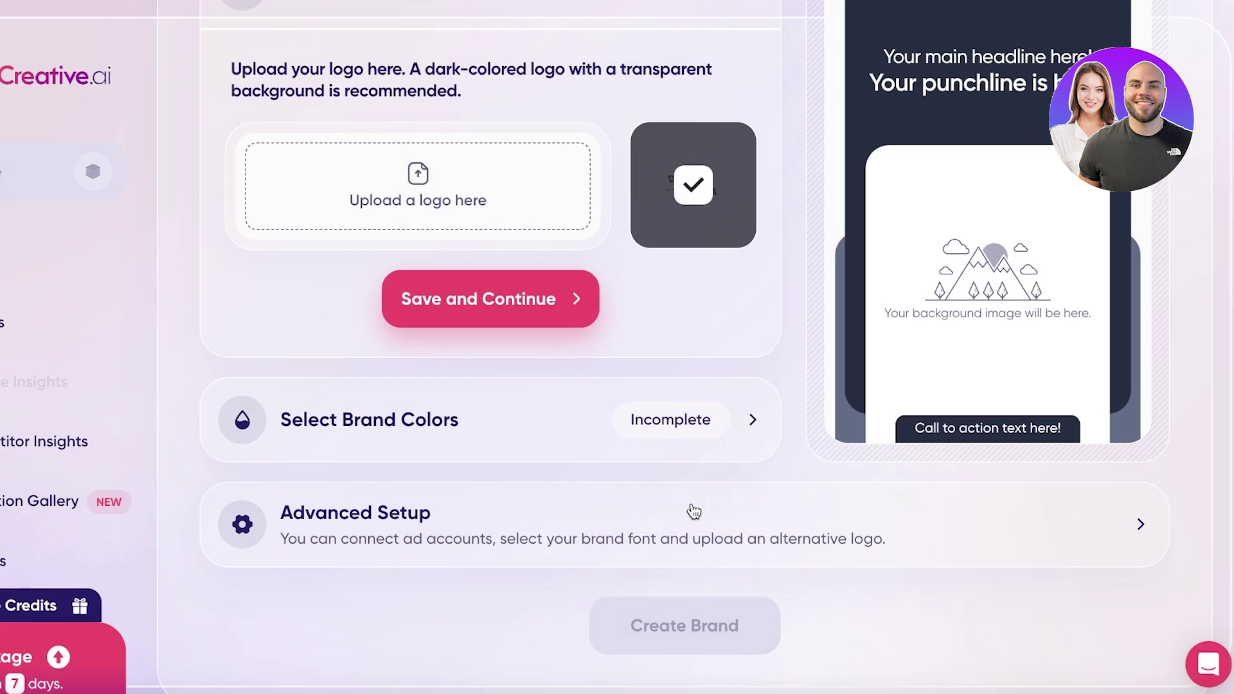
# - Set the first brand colour to dark green #2E5129
pyautogui.click(394, 429)
pyautogui.click(402, 283)
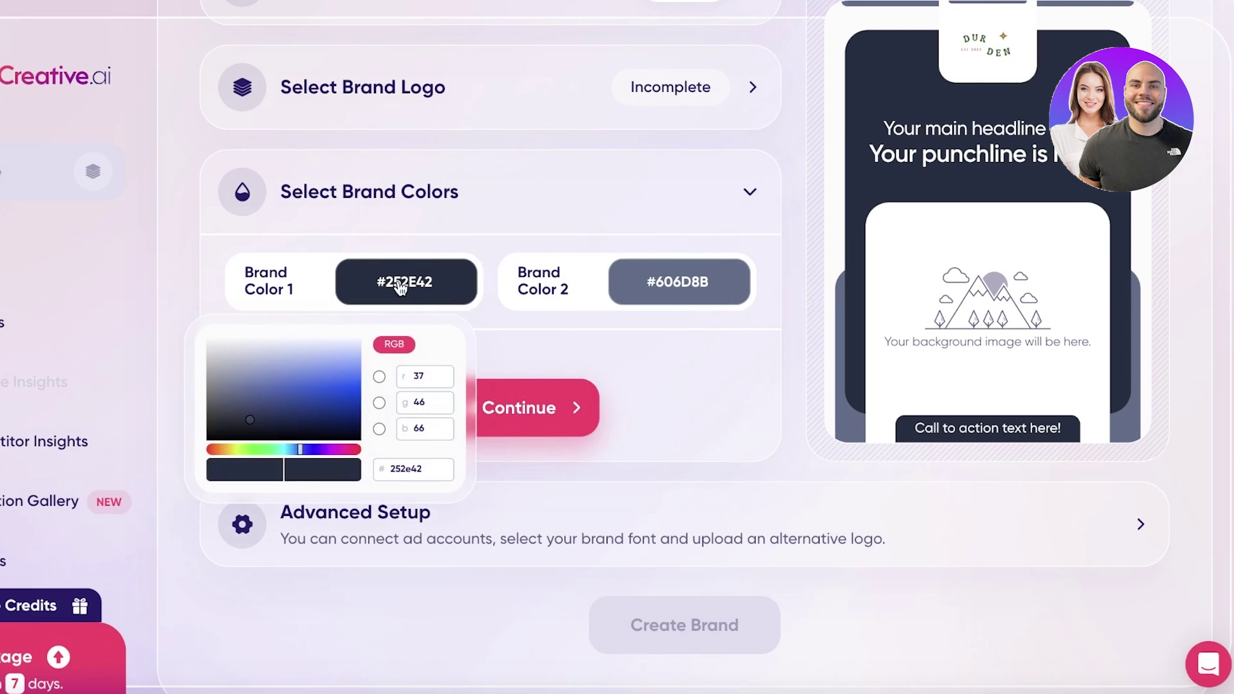
pyautogui.click(256, 449)
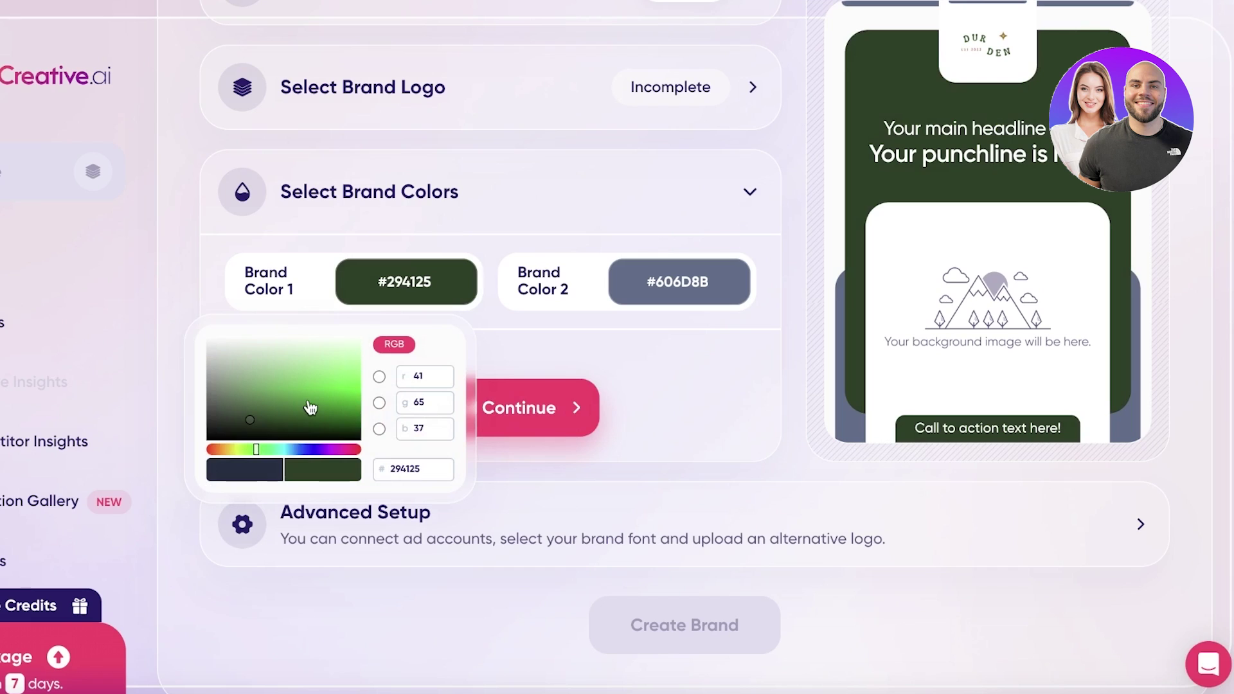
pyautogui.click(239, 395)
pyautogui.moveTo(239, 395); pyautogui.dragTo(258, 417)
pyautogui.click(714, 307)
# - Set the second brand colour to grey #A9AAAD and save the brand colours
pyautogui.click(715, 307)
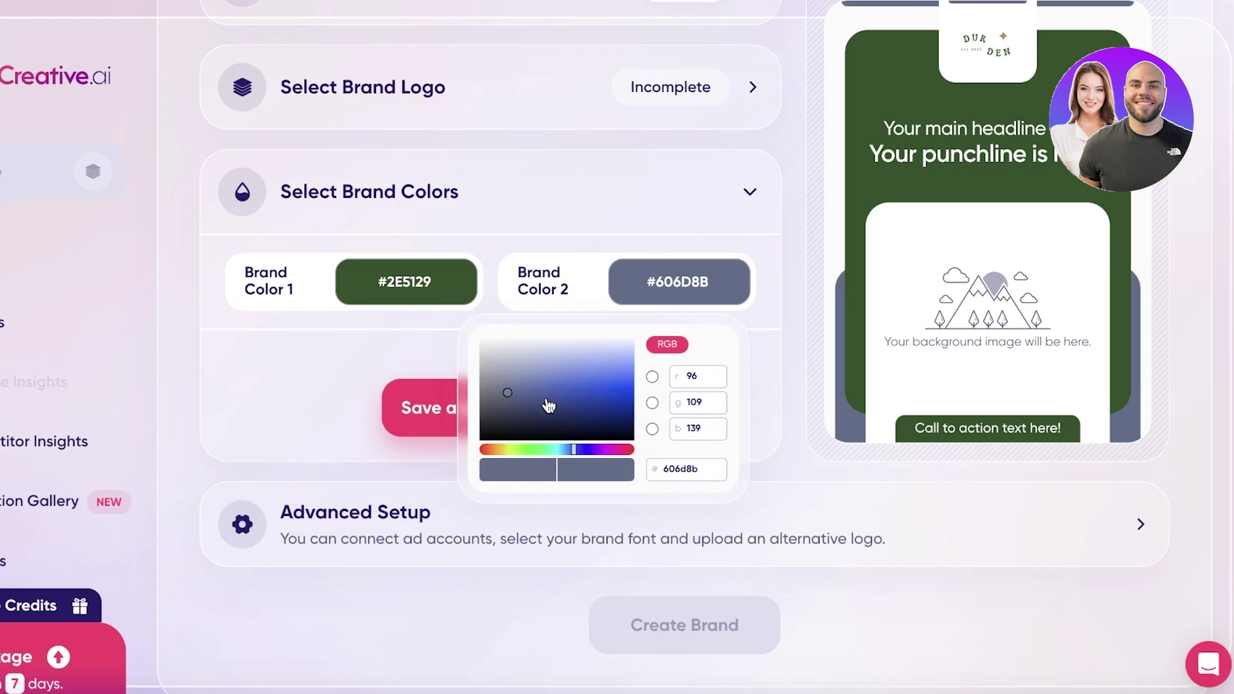
pyautogui.moveTo(549, 405); pyautogui.dragTo(513, 364)
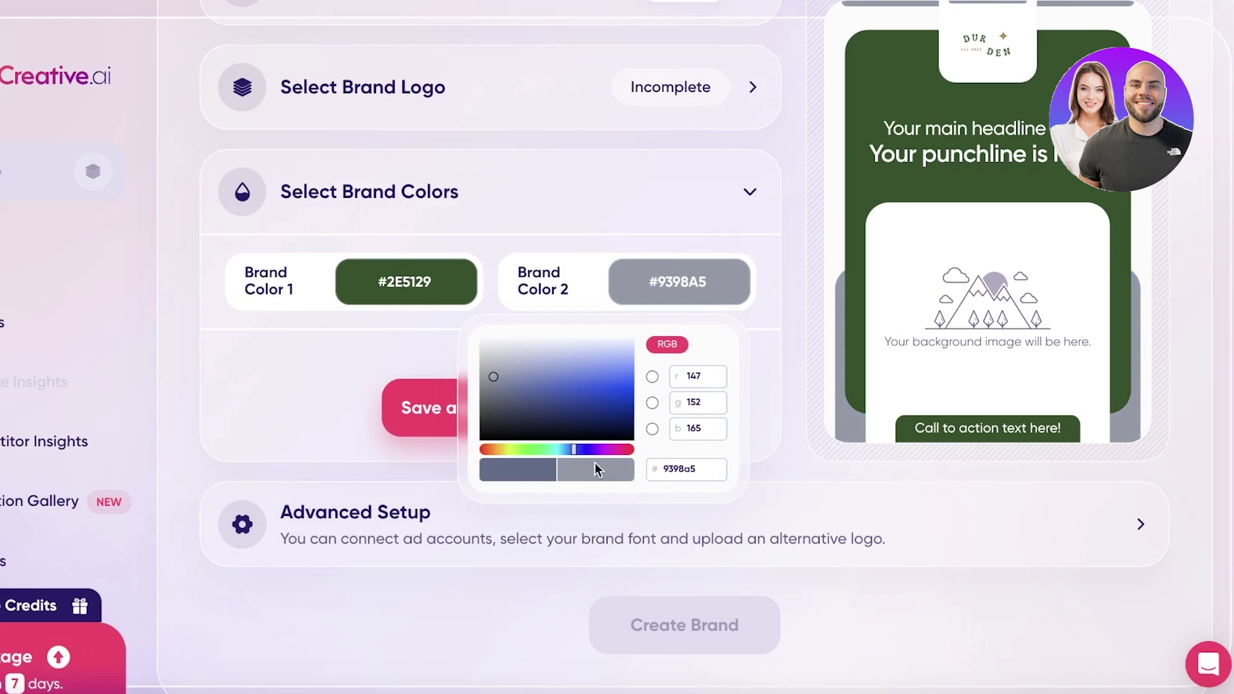
pyautogui.moveTo(494, 376)
pyautogui.mouseDown()
pyautogui.moveTo(461, 377)
pyautogui.moveTo(523, 386)
pyautogui.moveTo(569, 439)
pyautogui.moveTo(491, 390)
pyautogui.moveTo(484, 360)
pyautogui.moveTo(482, 390)
pyautogui.moveTo(483, 372)
pyautogui.mouseUp()
pyautogui.click(788, 532)
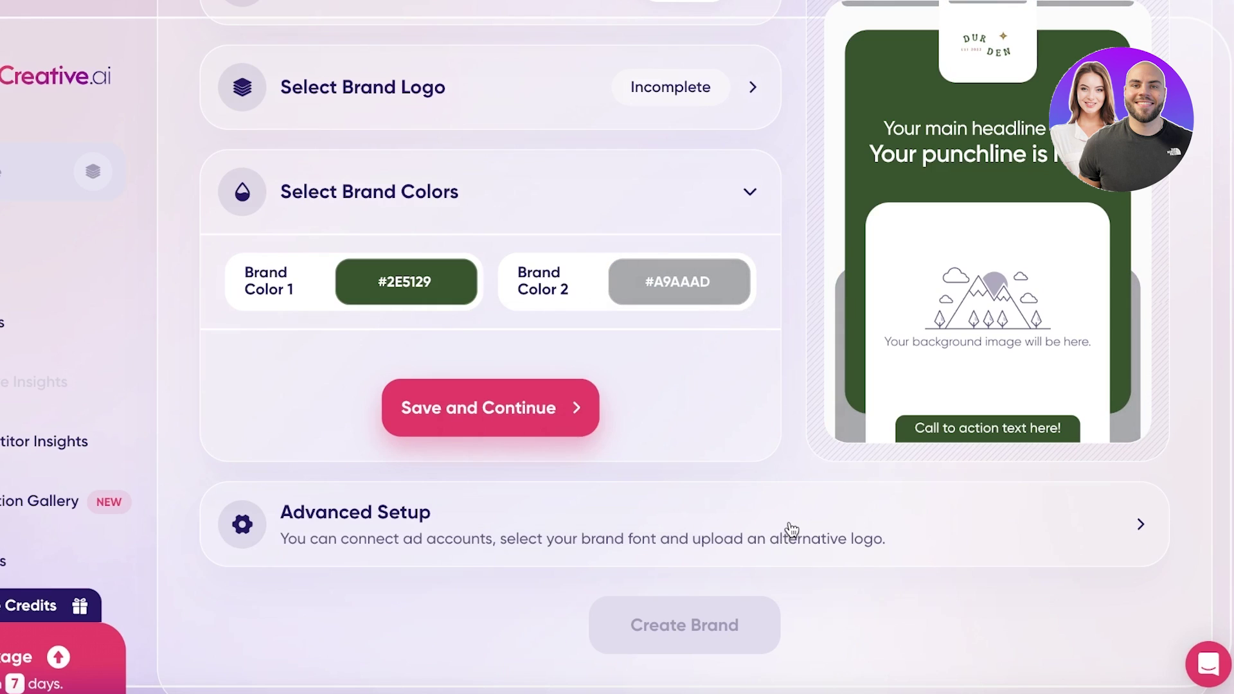
pyautogui.click(475, 385)
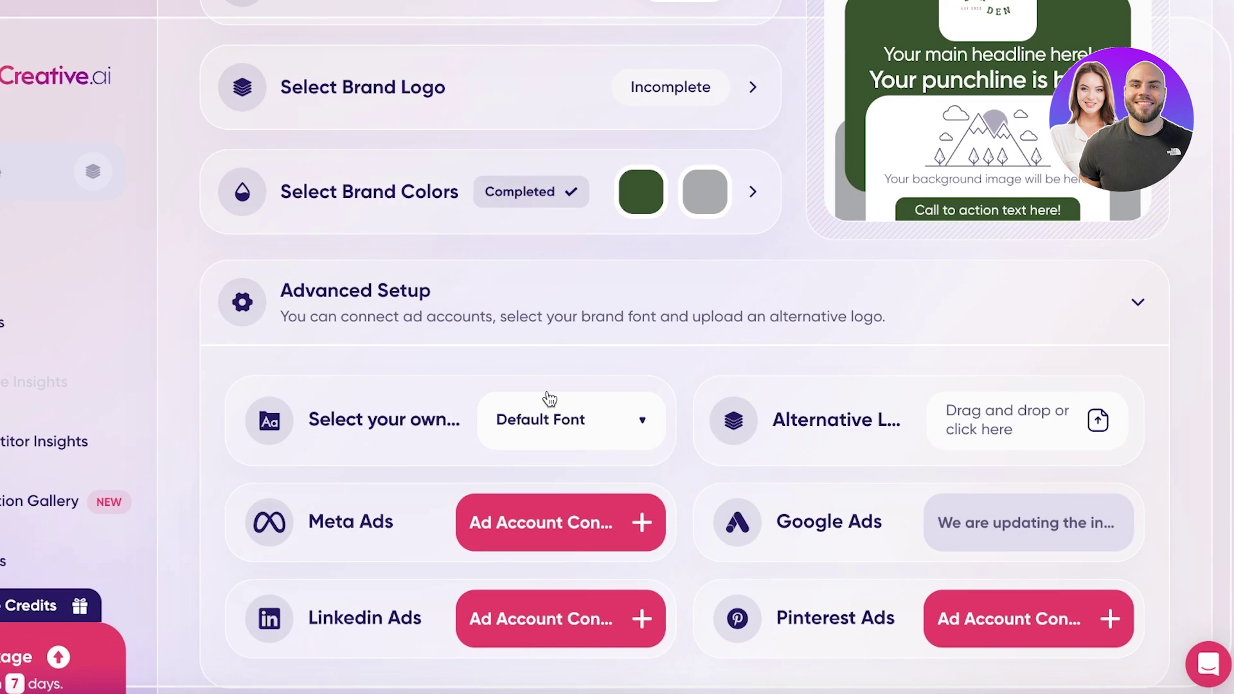
# - Choose Lato as the brand font in Advanced Setup
pyautogui.scroll(-2, 543, 385)
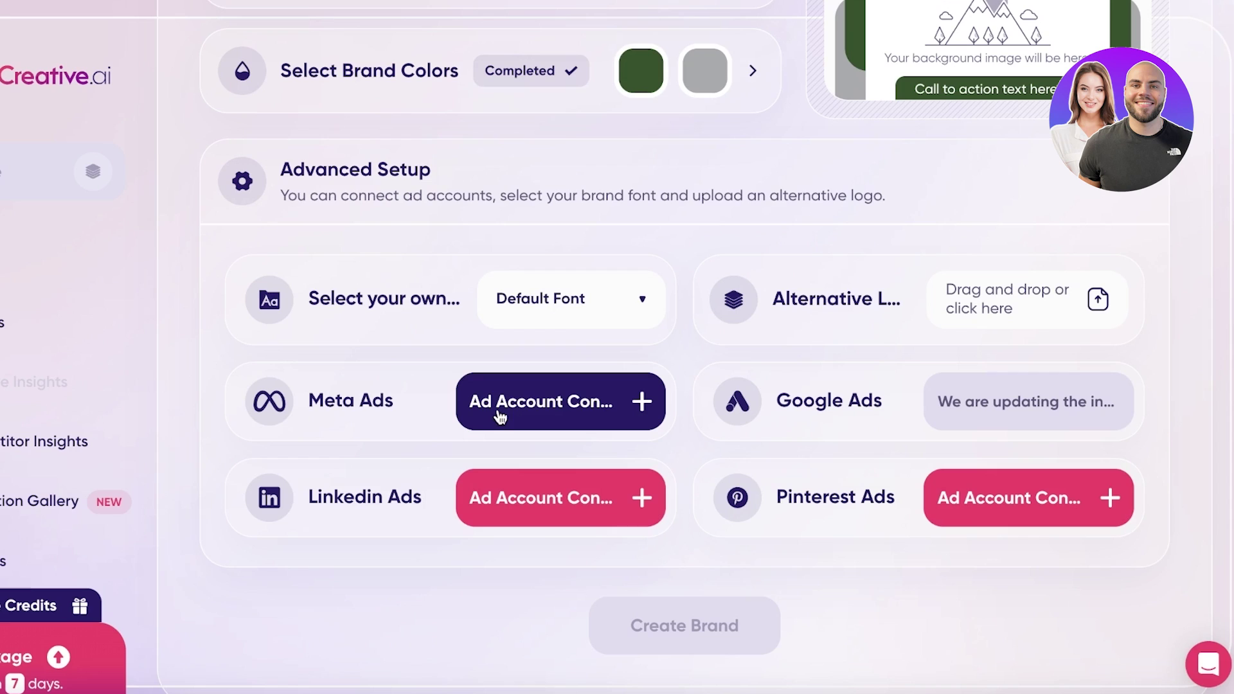
pyautogui.click(542, 301)
pyautogui.scroll(-3, 556, 474)
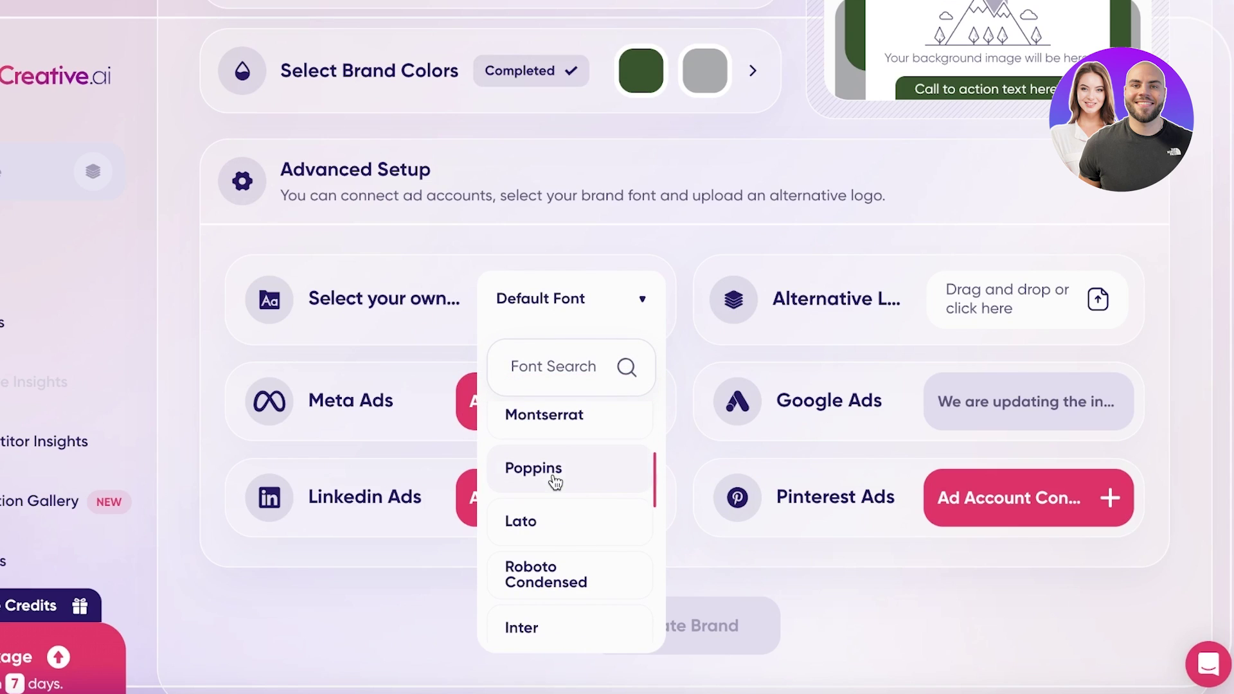
pyautogui.click(543, 524)
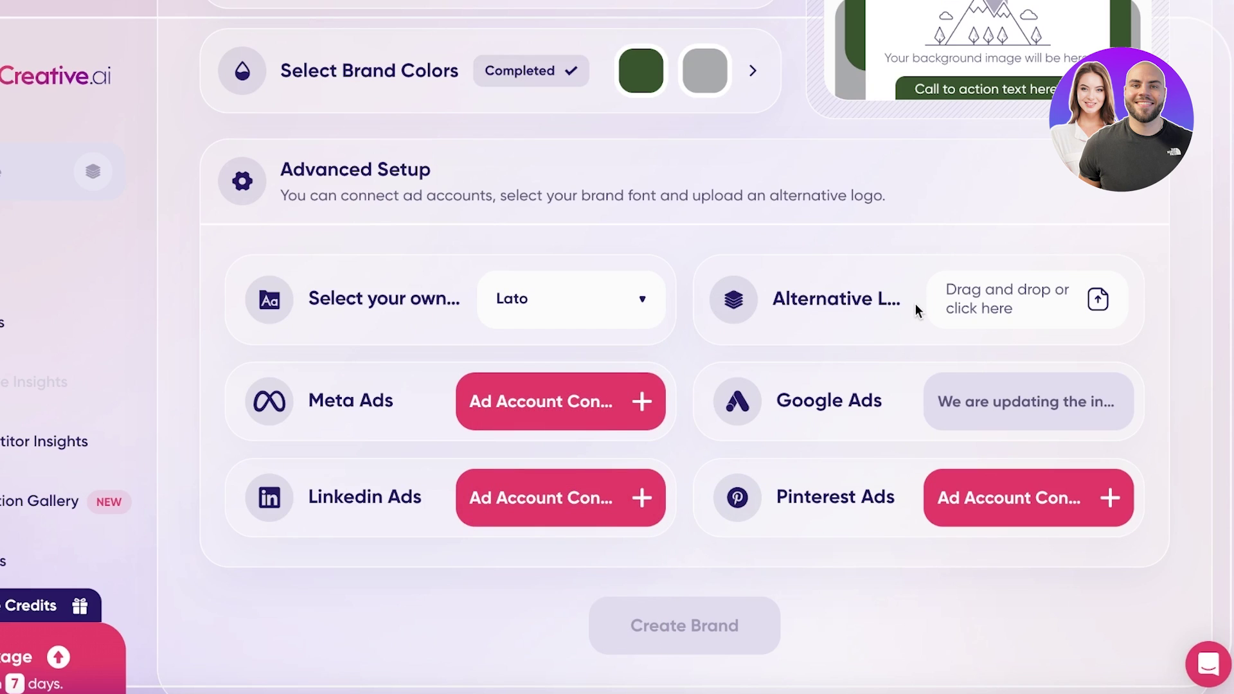
# - Cancel the alternative logo upload and collapse the Advanced Setup options
pyautogui.click(977, 297)
pyautogui.click(811, 528)
pyautogui.click(1044, 187)
pyautogui.scroll(5, 793, 460)
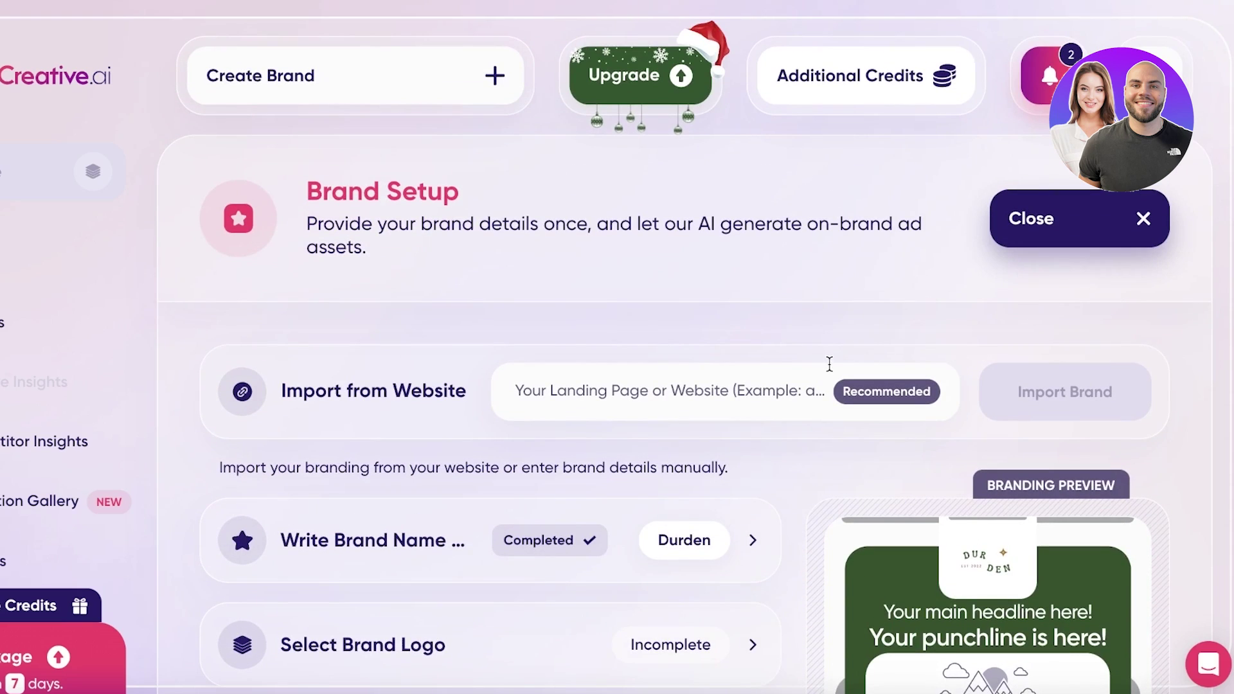
# - Close the Brand Setup form, reopen a new brand and expand its name and description section
pyautogui.click(1135, 219)
pyautogui.click(1054, 240)
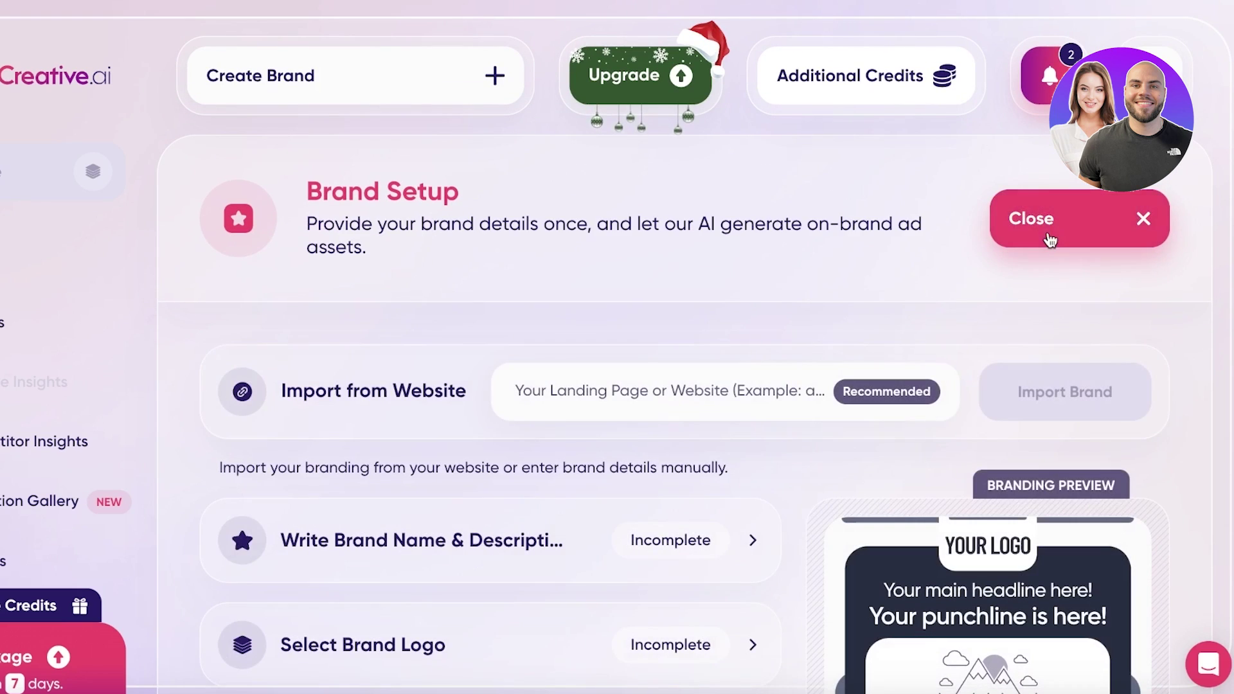
pyautogui.scroll(-5, 935, 307)
pyautogui.click(656, 194)
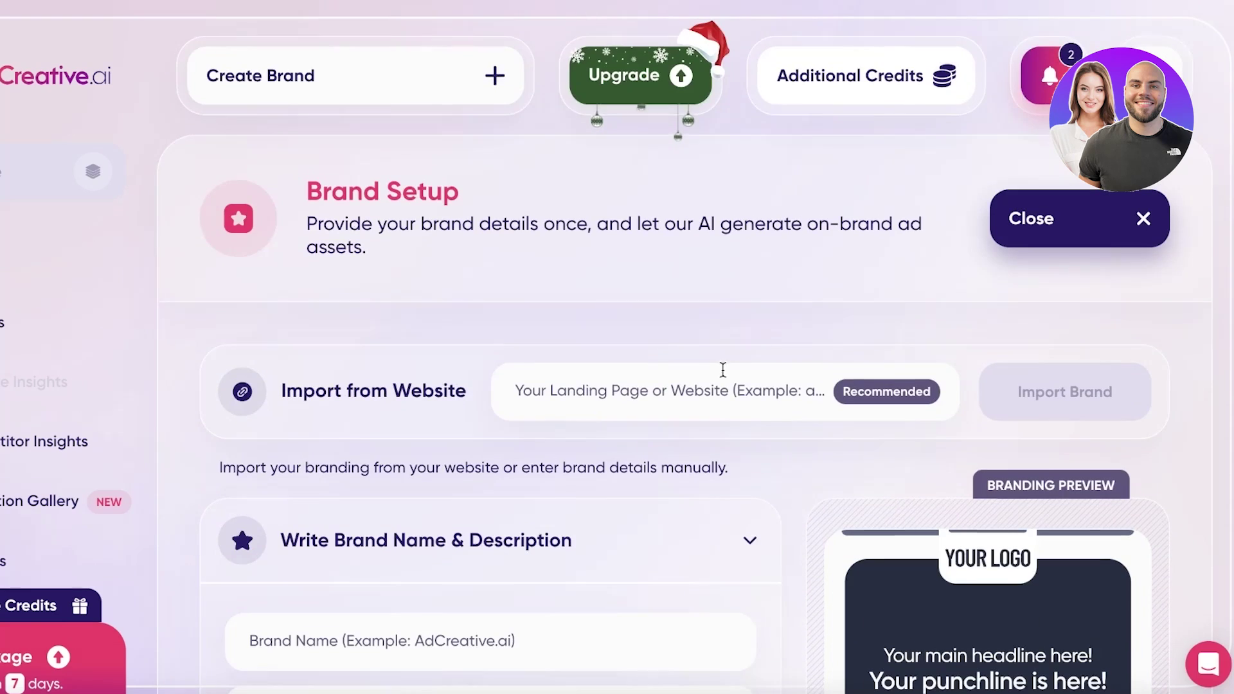
pyautogui.scroll(-10, 643, 284)
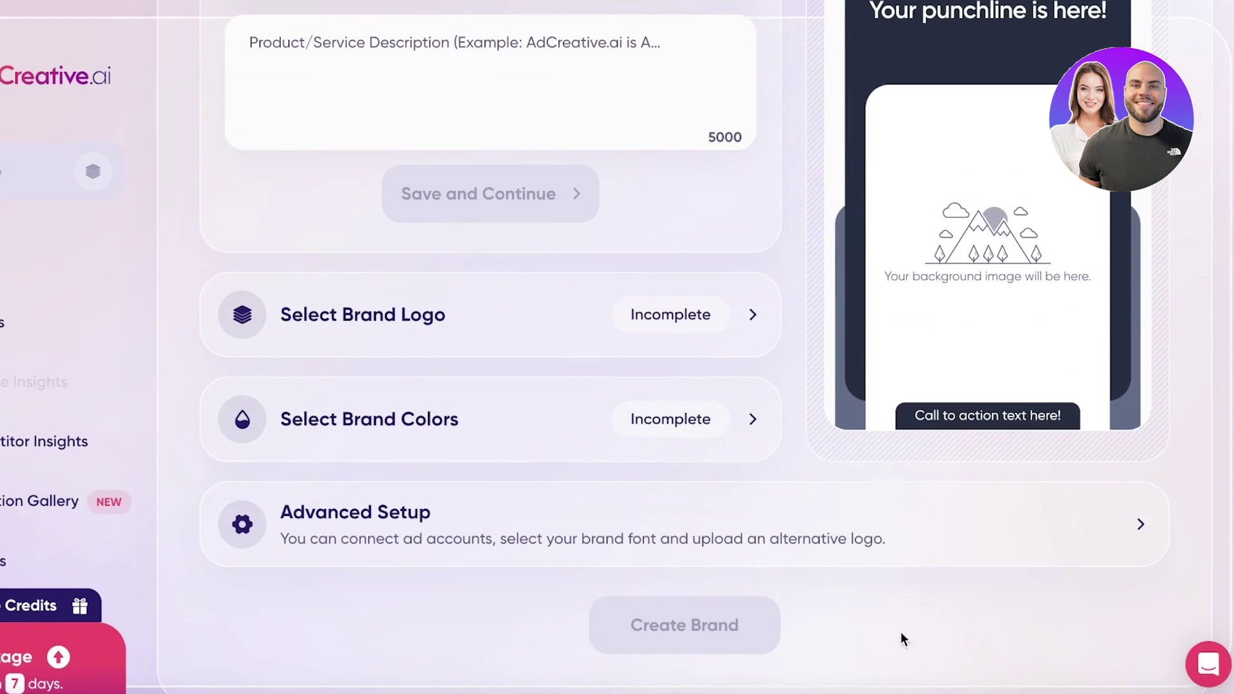
pyautogui.click(537, 100)
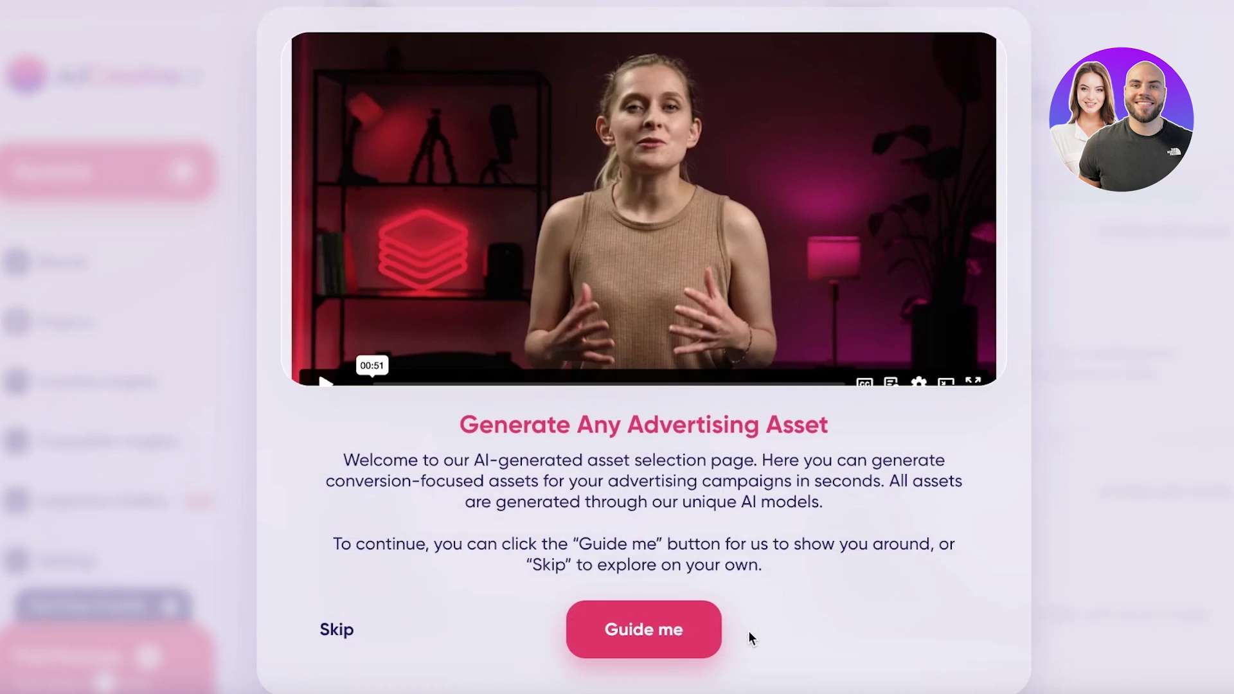
# - Dismiss the Generate introduction and scroll through the asset type cards from Ad Package to Batch Creatives
pyautogui.click(363, 636)
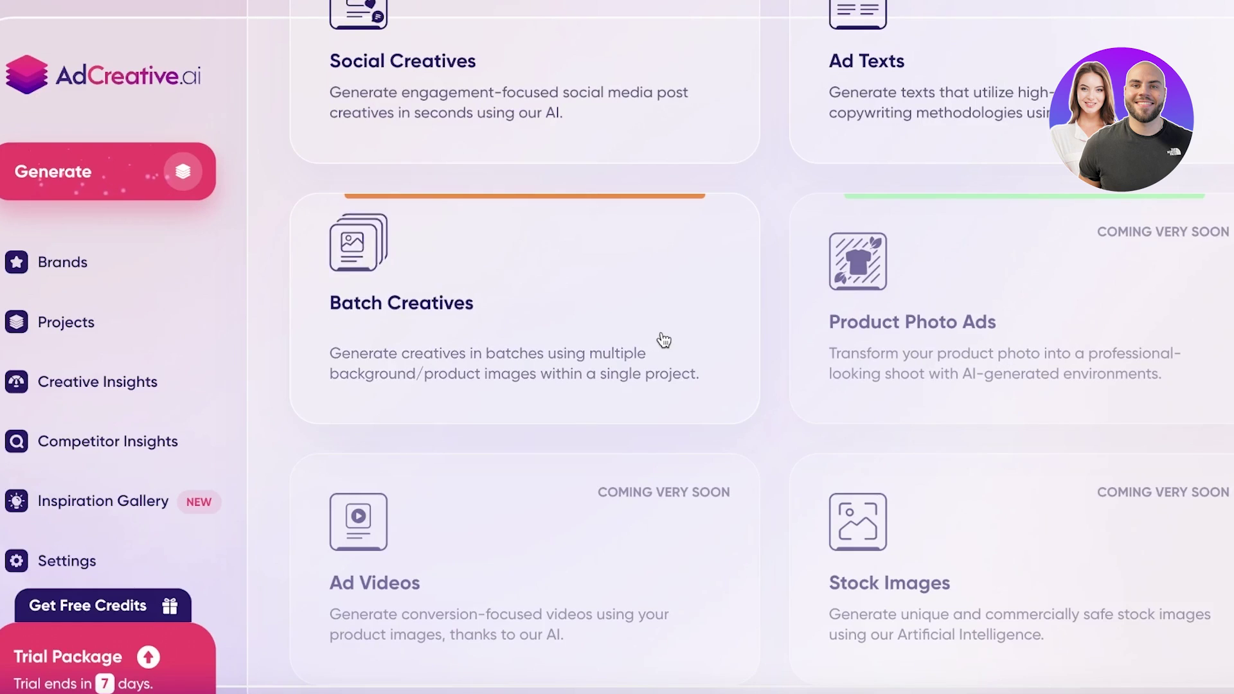
pyautogui.scroll(10, 650, 347)
pyautogui.scroll(-3, 493, 389)
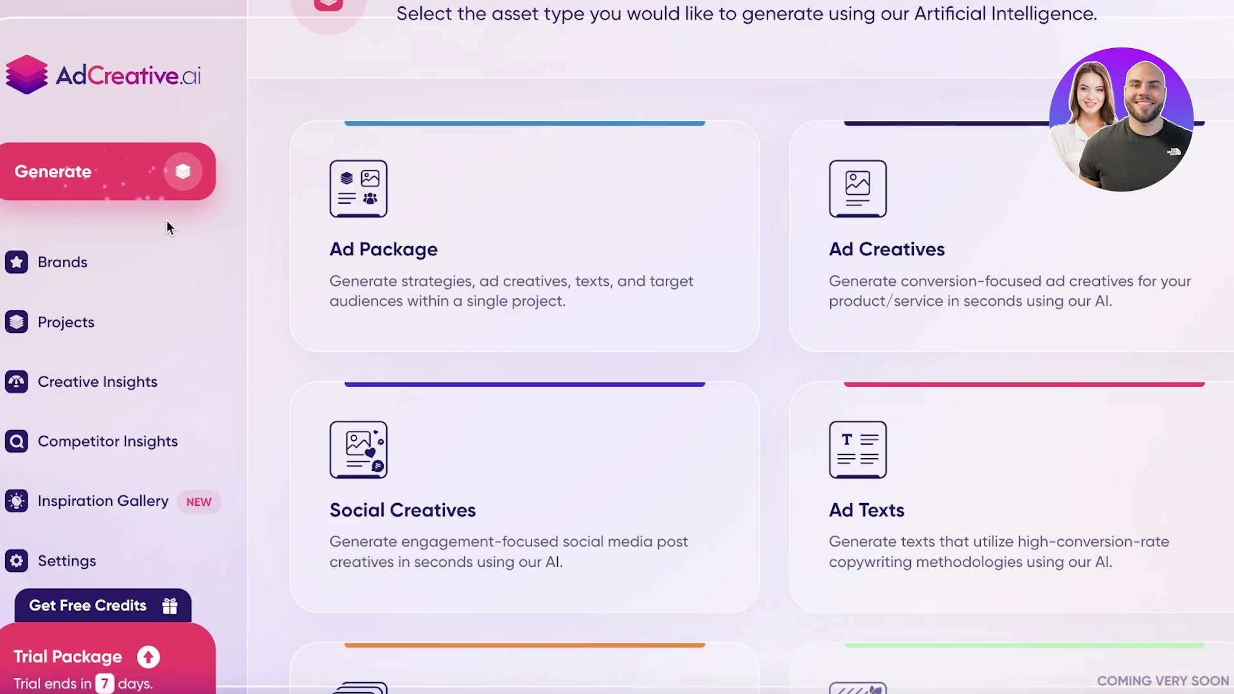
pyautogui.scroll(3, 557, 106)
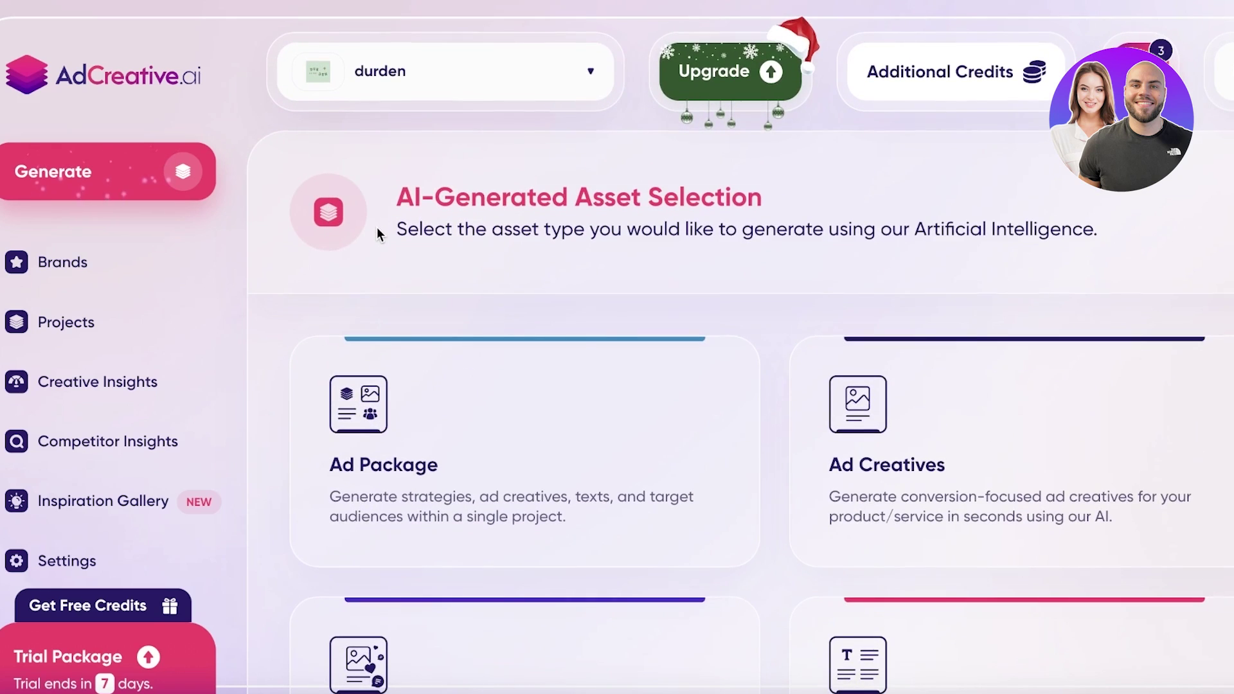
pyautogui.scroll(-1, 377, 231)
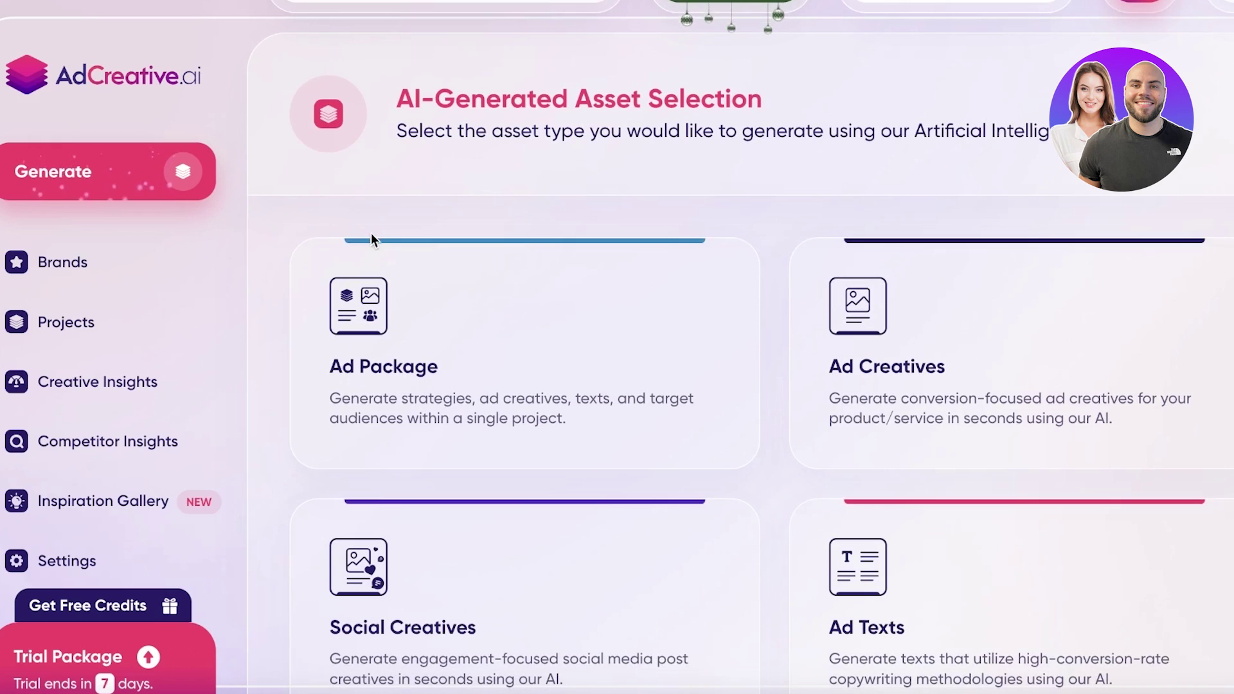
pyautogui.scroll(-2, 375, 235)
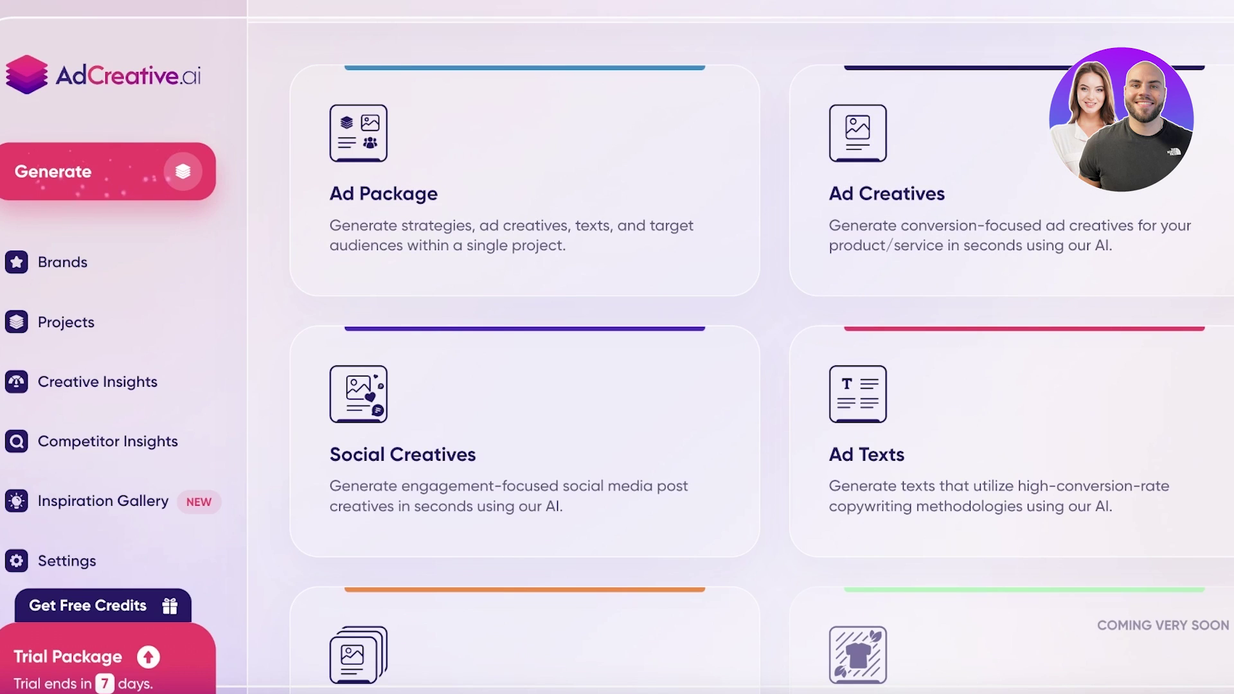
pyautogui.scroll(-3, 964, 289)
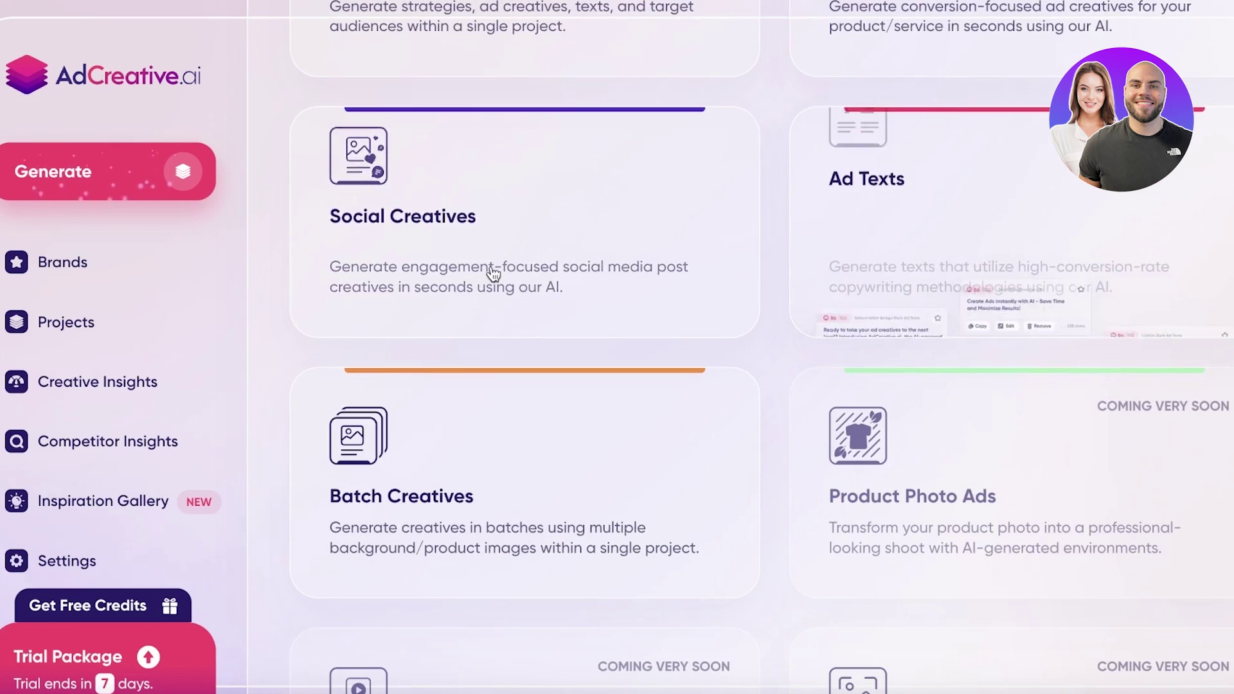
pyautogui.scroll(-3, 493, 274)
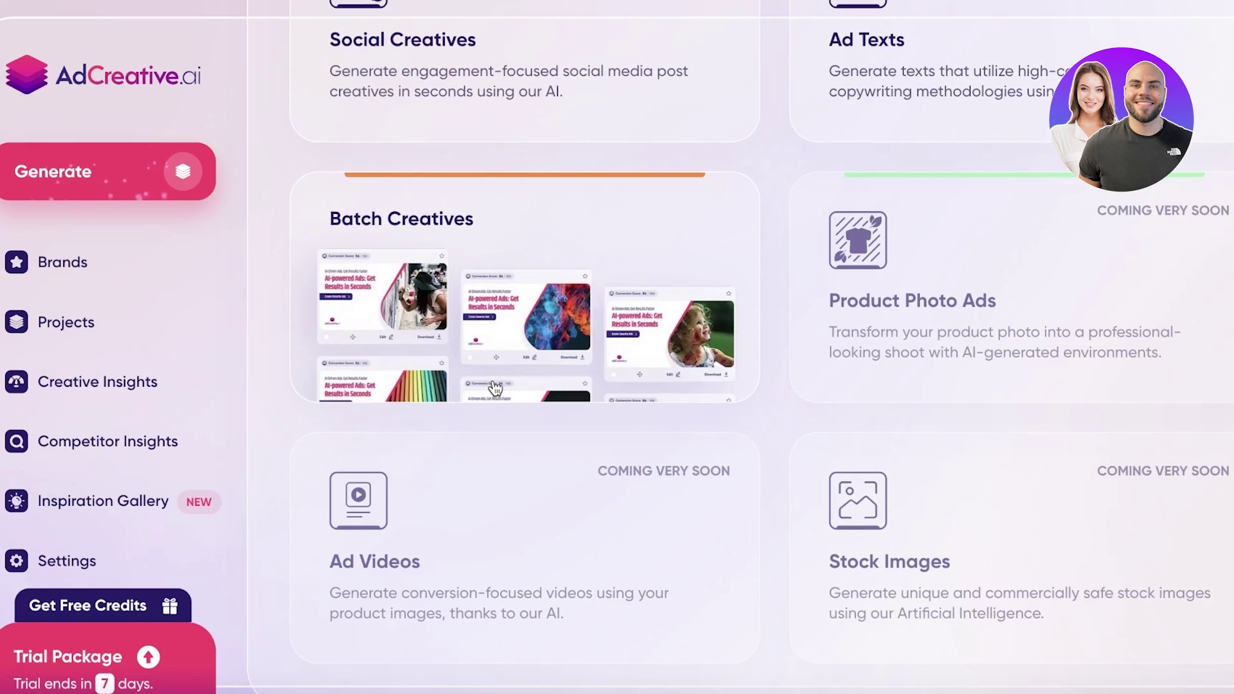
pyautogui.scroll(5, 495, 387)
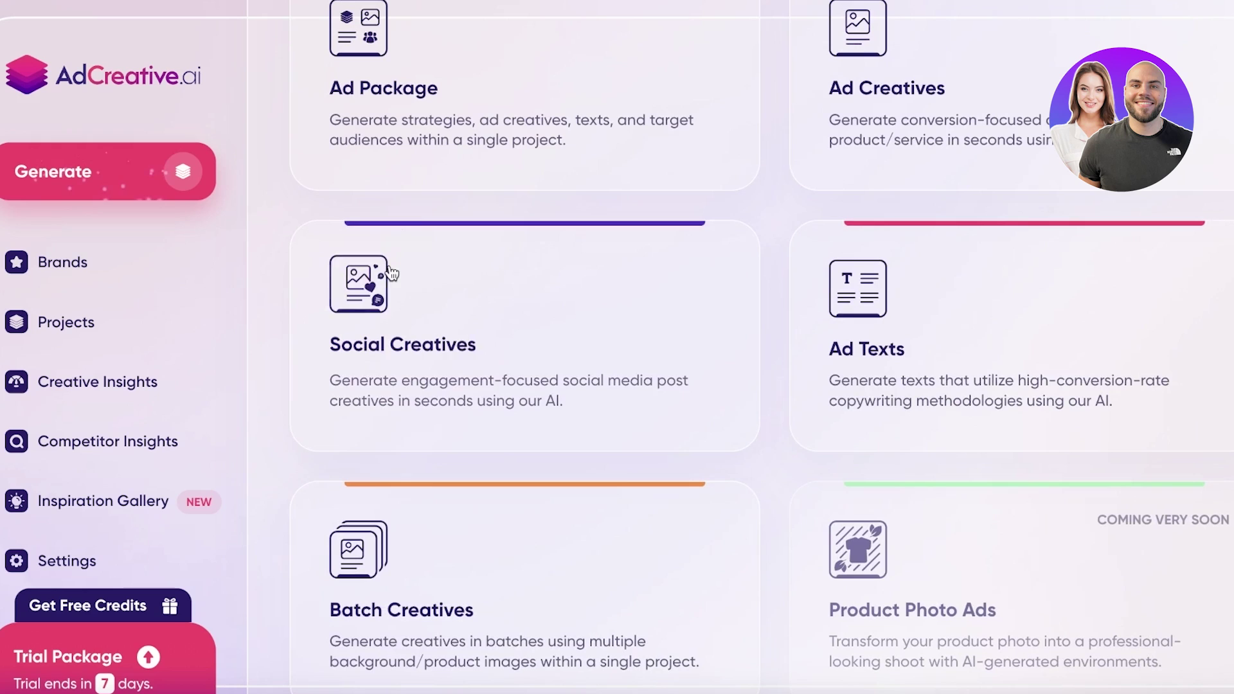
pyautogui.scroll(3, 495, 387)
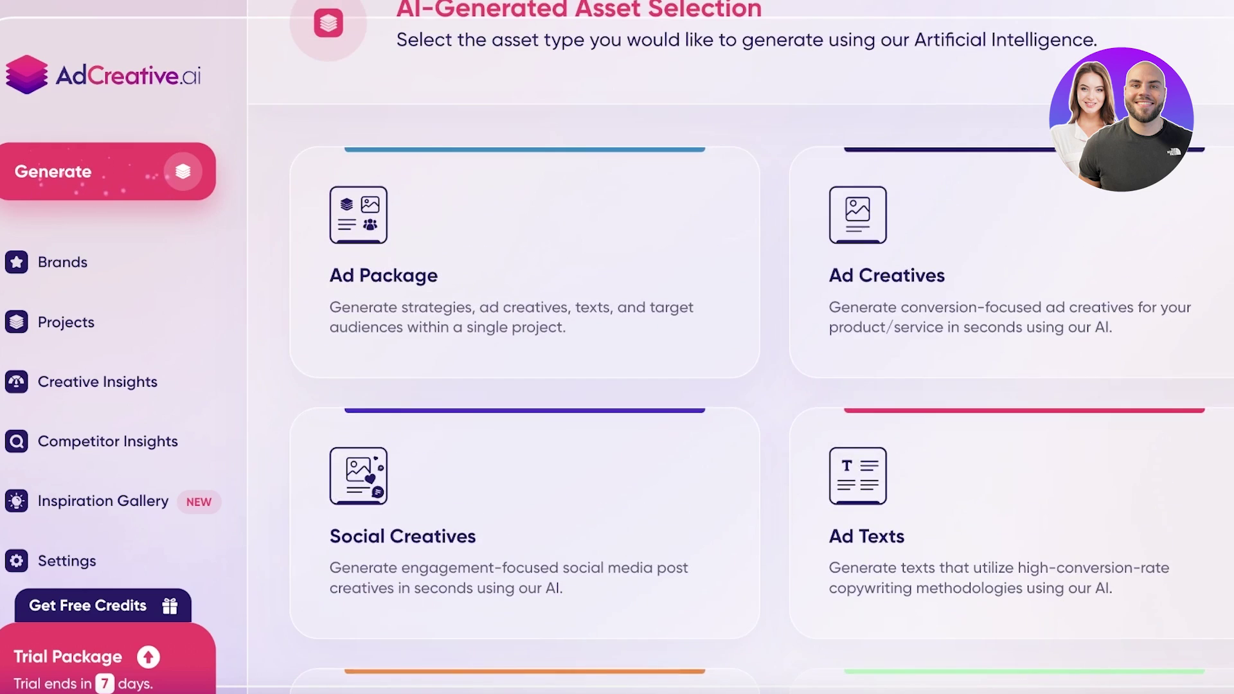
pyautogui.scroll(-6, 494, 387)
pyautogui.scroll(3, 495, 387)
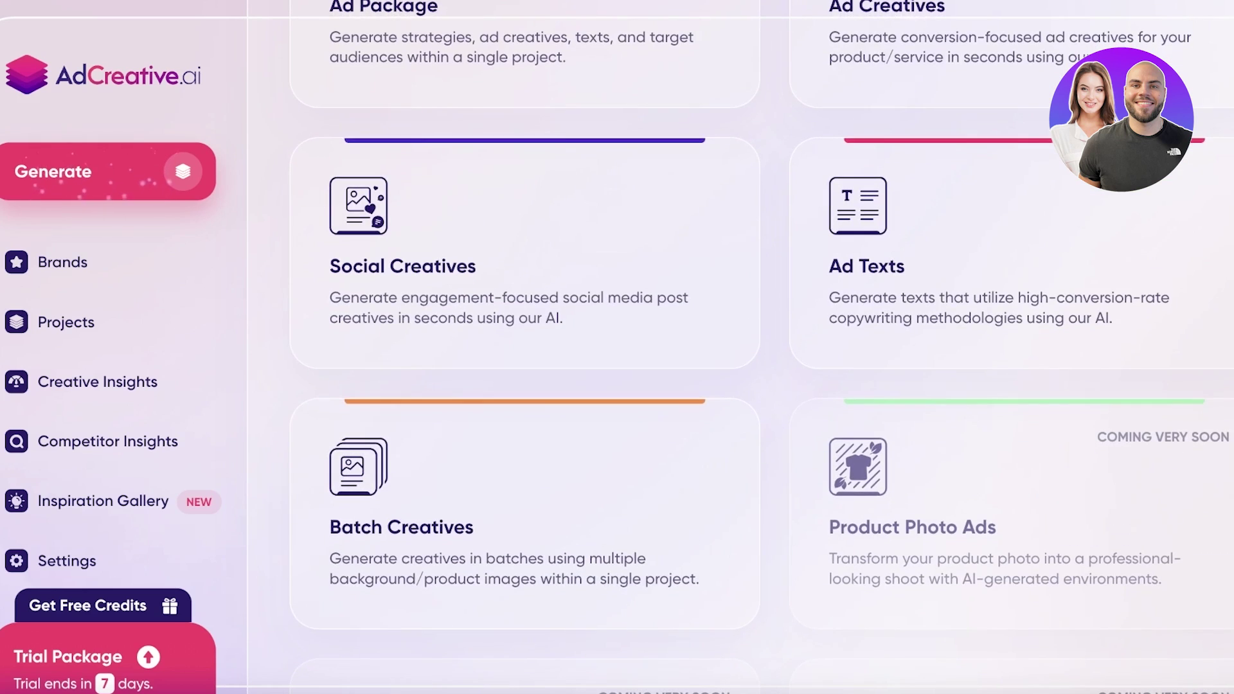
# - Open the Social Creatives generator, pick Story Size (1080x1920), and continue to Text on Image
pyautogui.click(566, 201)
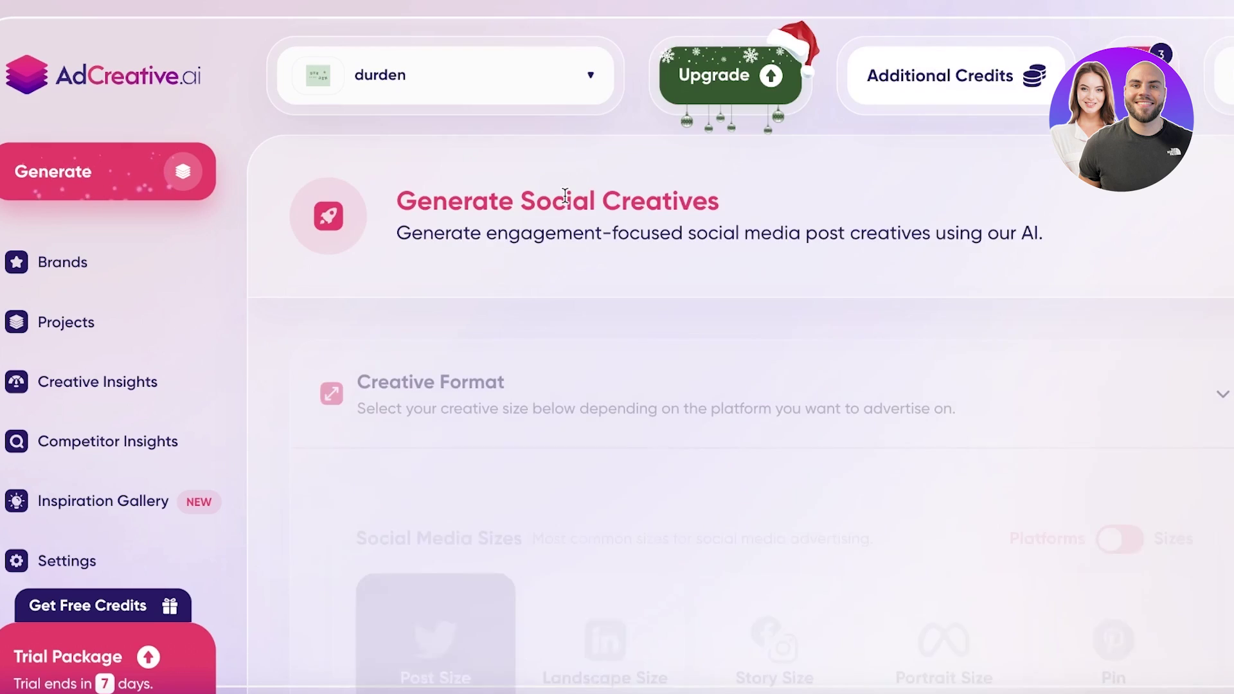
pyautogui.scroll(-4, 565, 195)
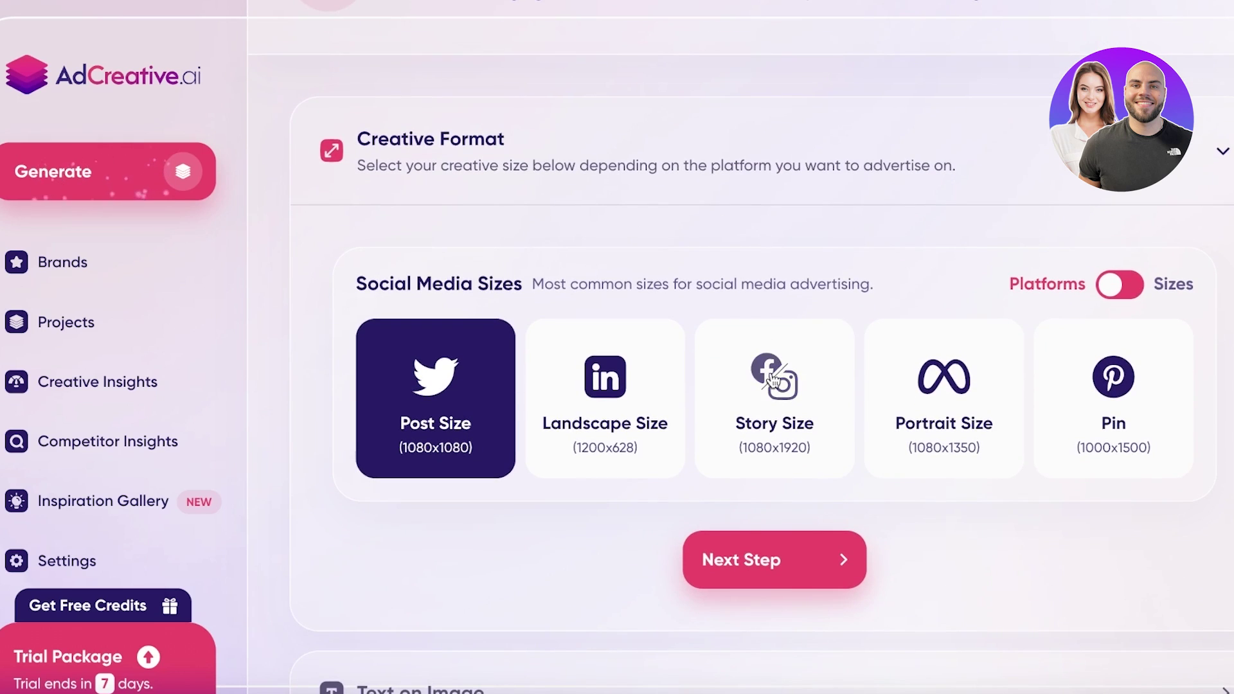
pyautogui.click(783, 421)
pyautogui.scroll(-2, 848, 304)
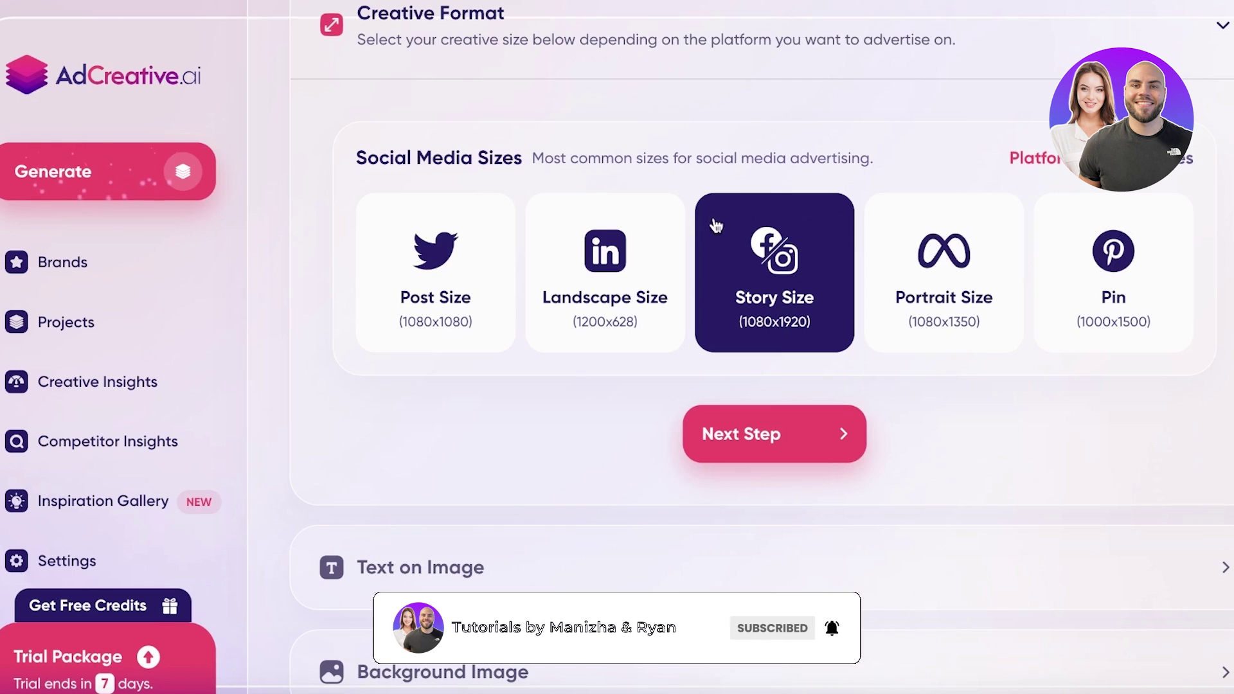
pyautogui.click(790, 441)
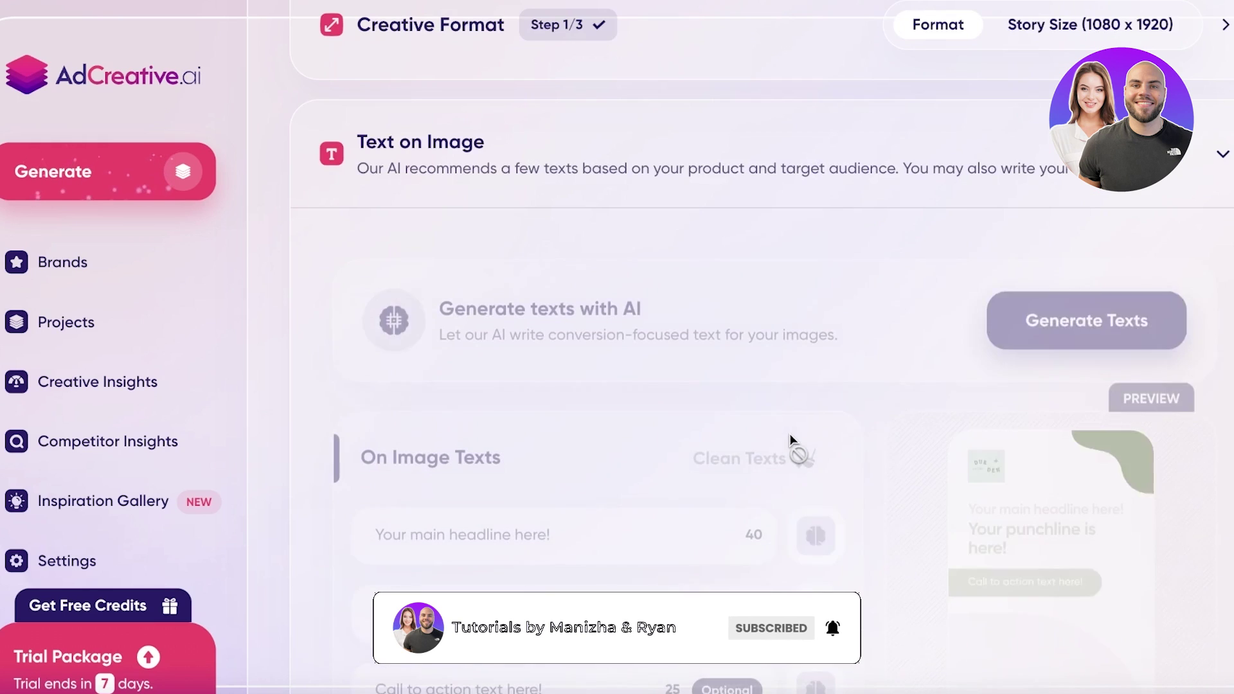
pyautogui.scroll(-3, 777, 419)
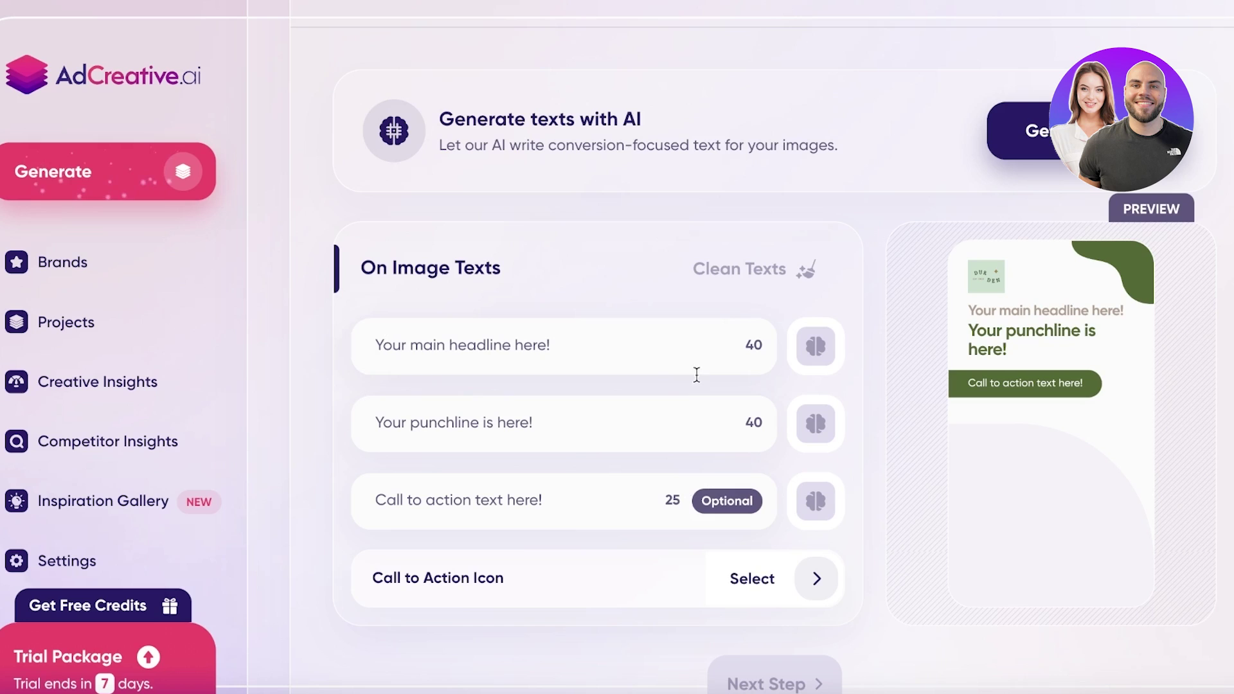
# - Enter durden.store as the landing page in the AI text generation form
pyautogui.click(777, 590)
pyautogui.click(1092, 130)
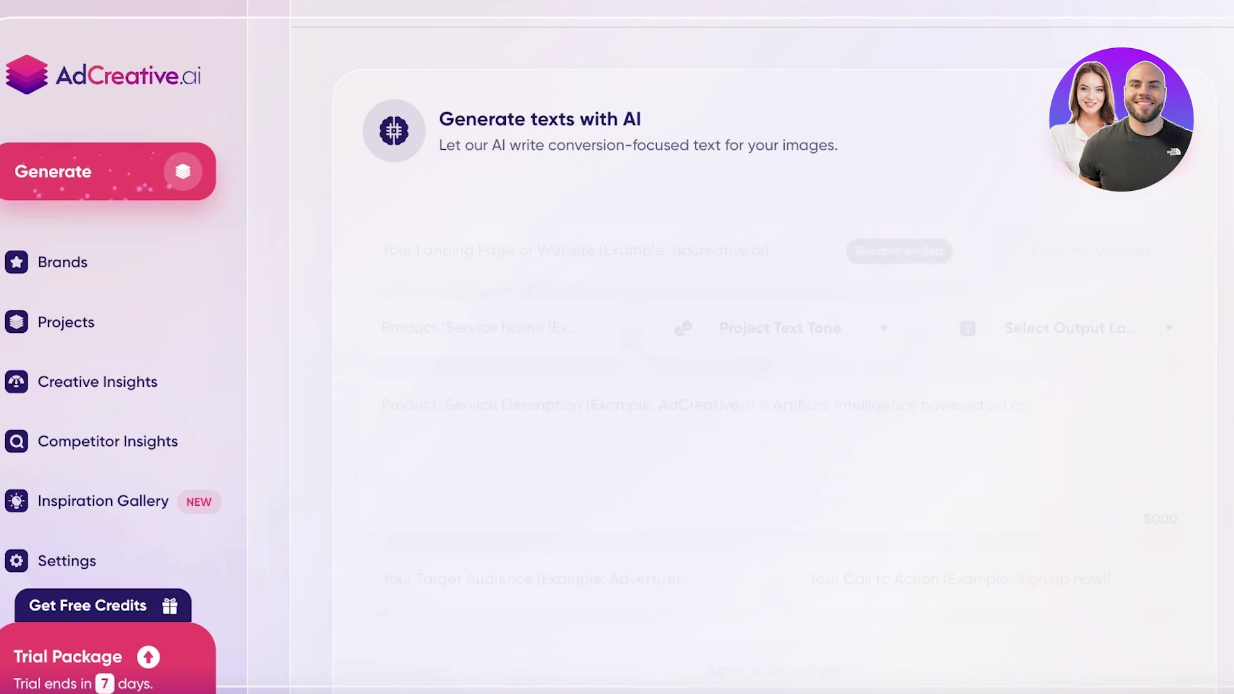
pyautogui.click(558, 238)
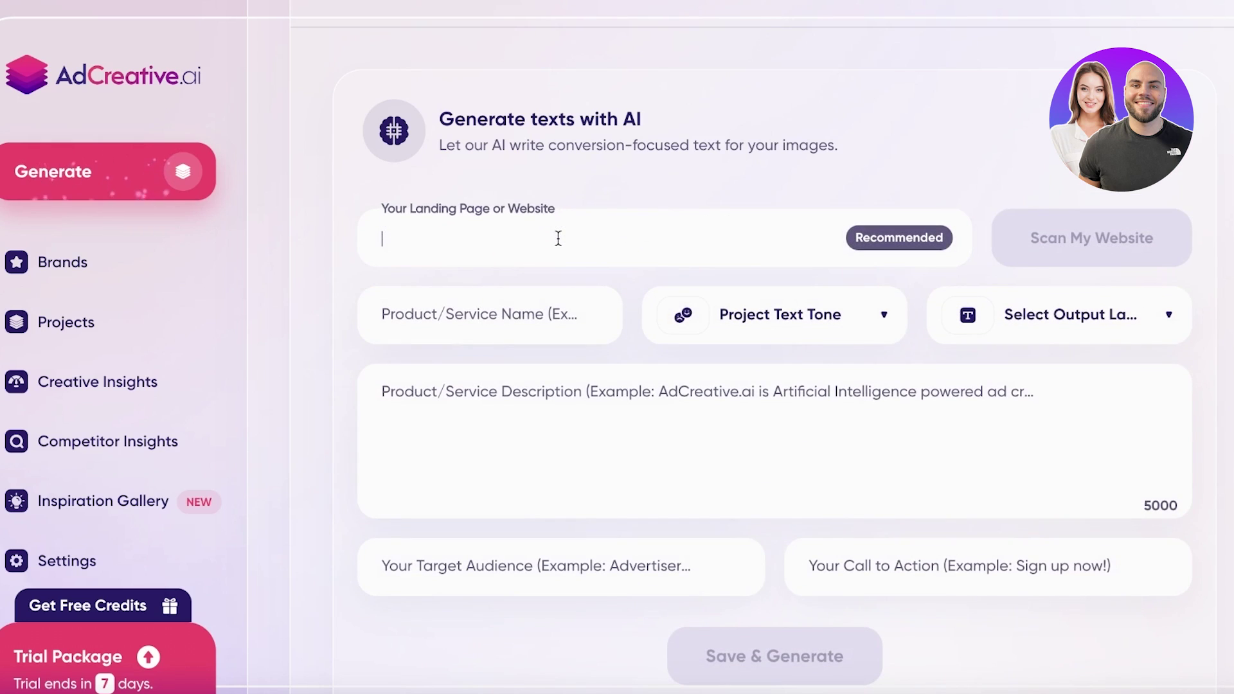
pyautogui.click(807, 157)
pyautogui.click(1015, 138)
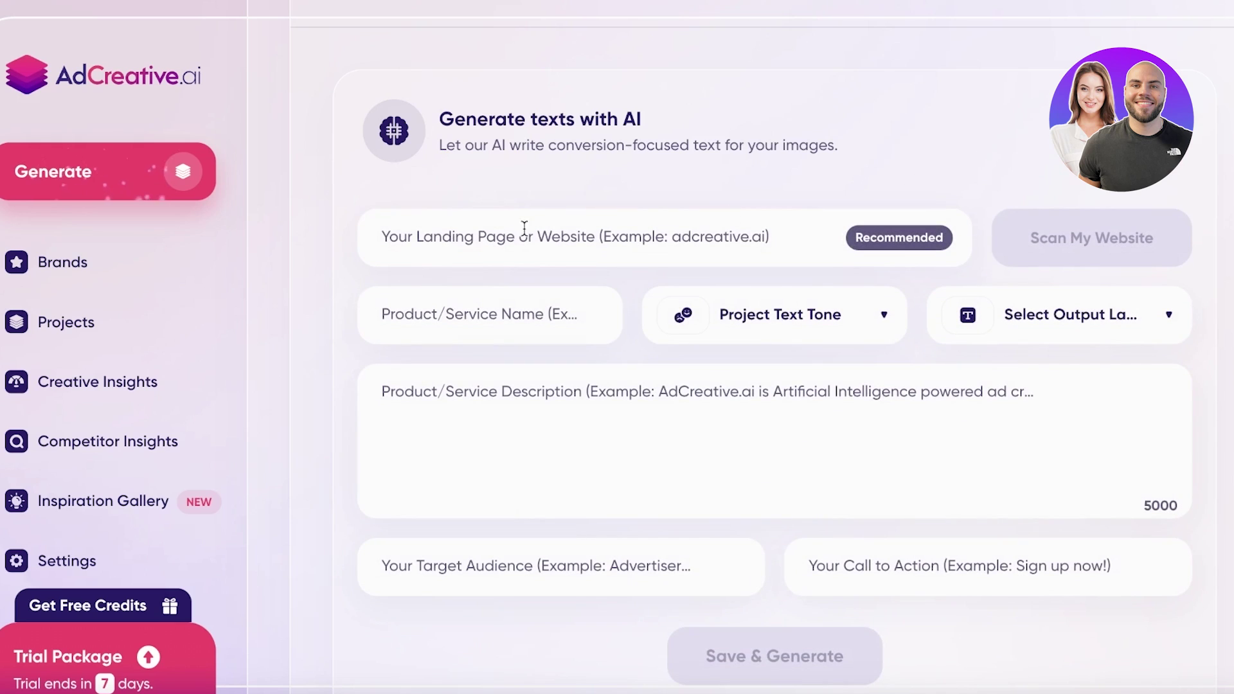
pyautogui.click(529, 246)
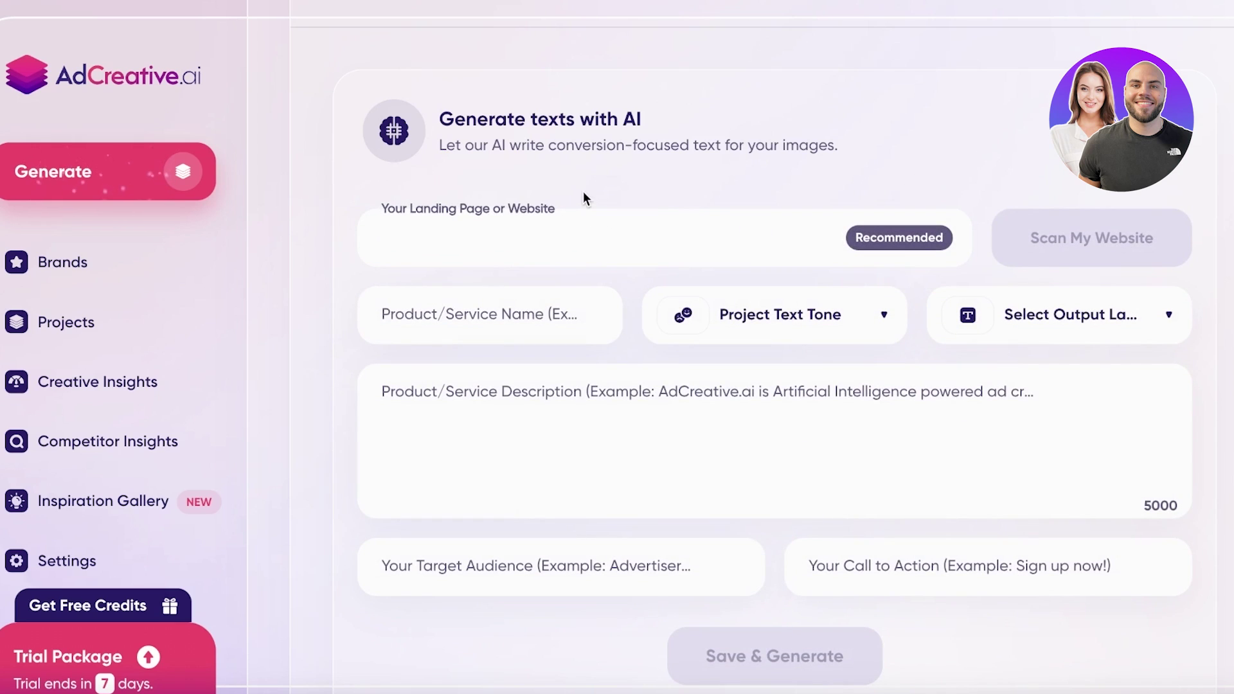
pyautogui.write('durden.store')
pyautogui.click(705, 478)
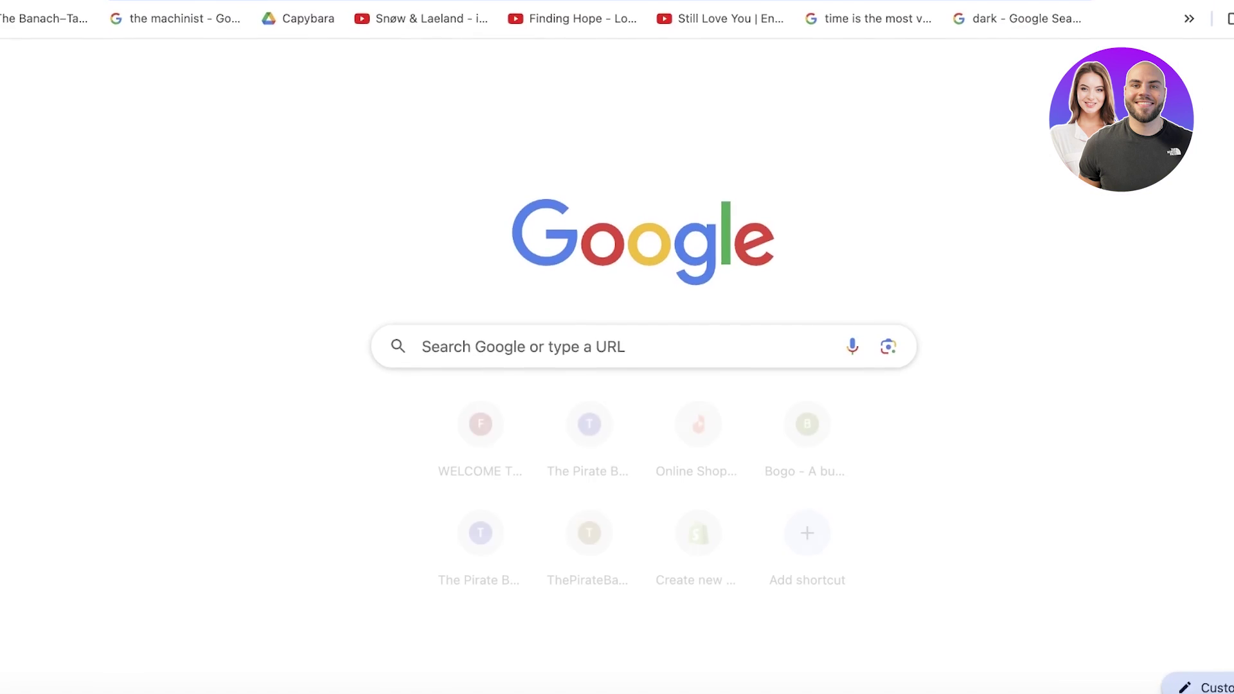
# - Go to shopify.com and log in to see the Durden store in the store list
pyautogui.write('shopify.com')
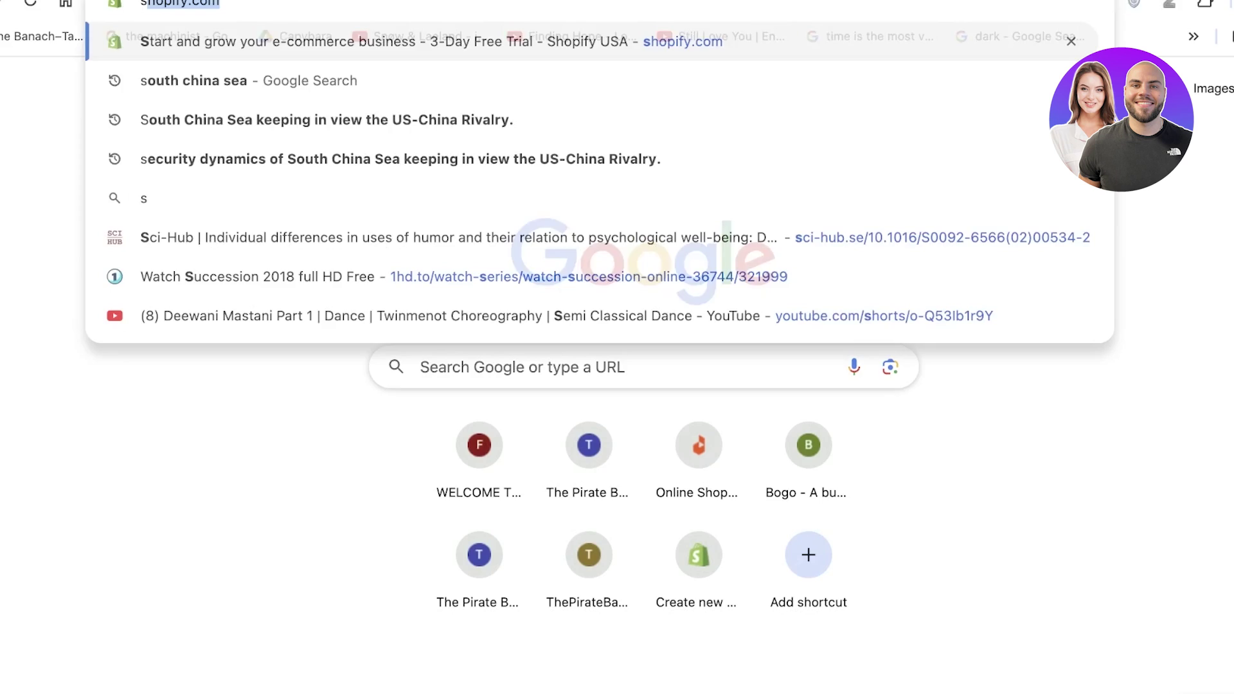
pyautogui.press('Return')
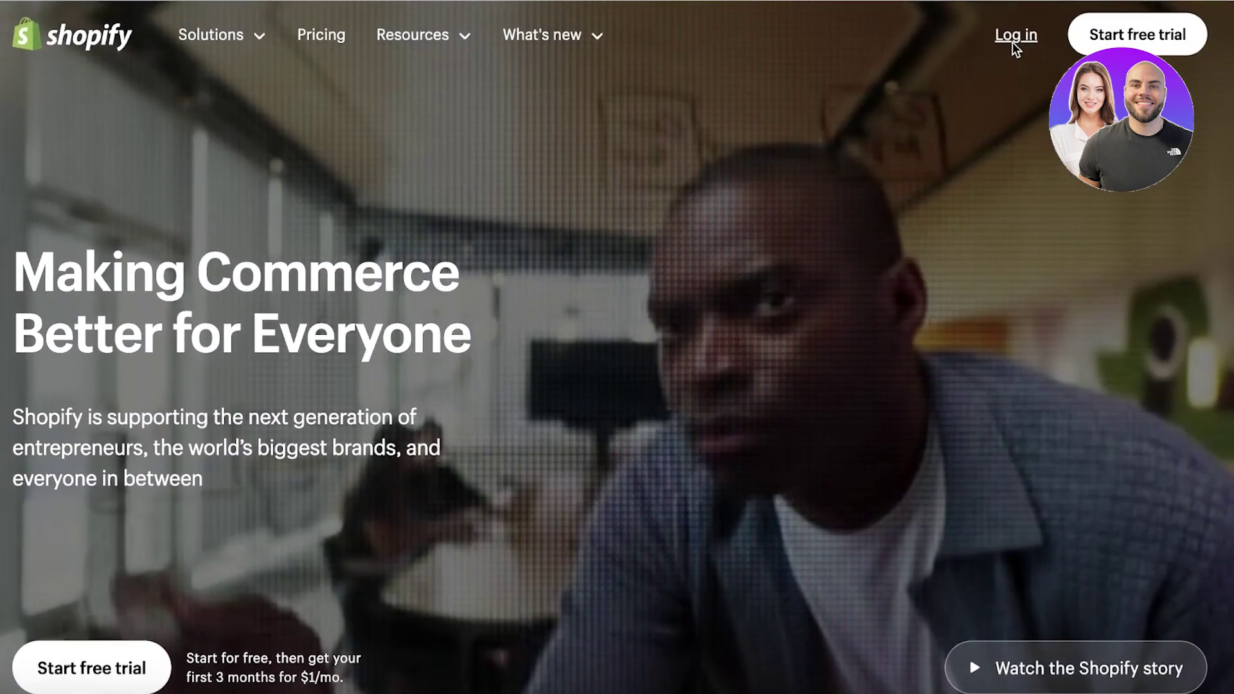
pyautogui.click(1052, 70)
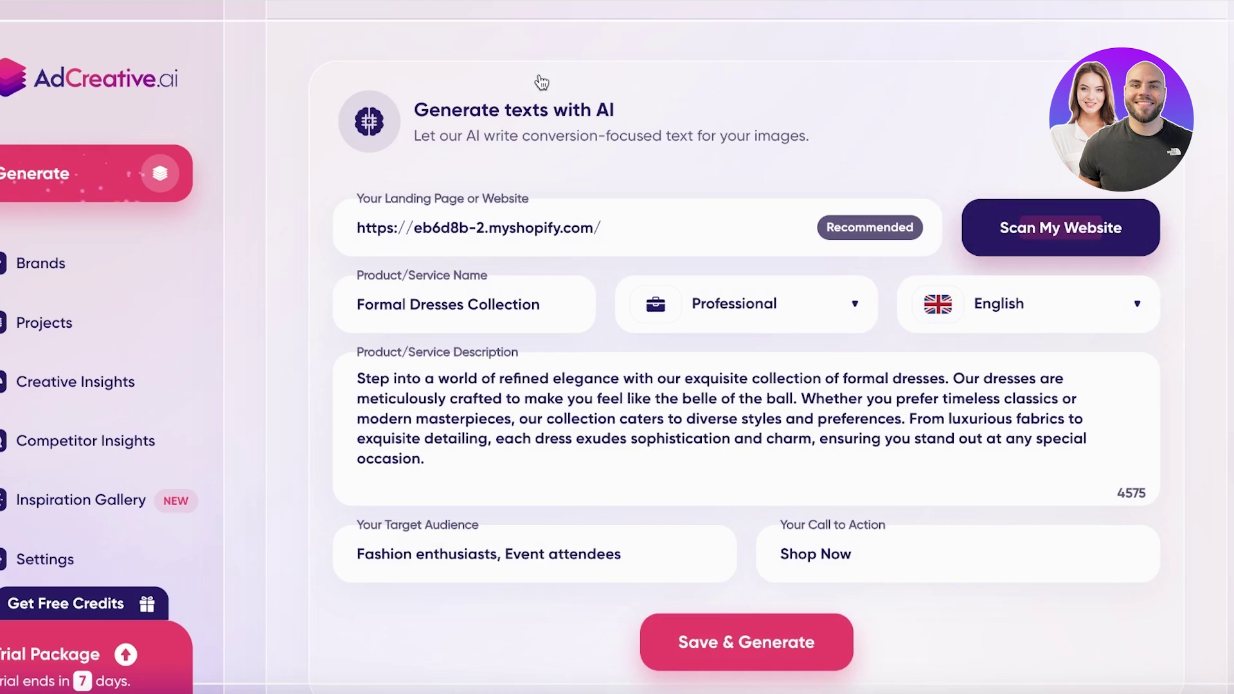
# - Set the AI text tone to Luxurious, keeping English as the output language
pyautogui.scroll(-3, 549, 157)
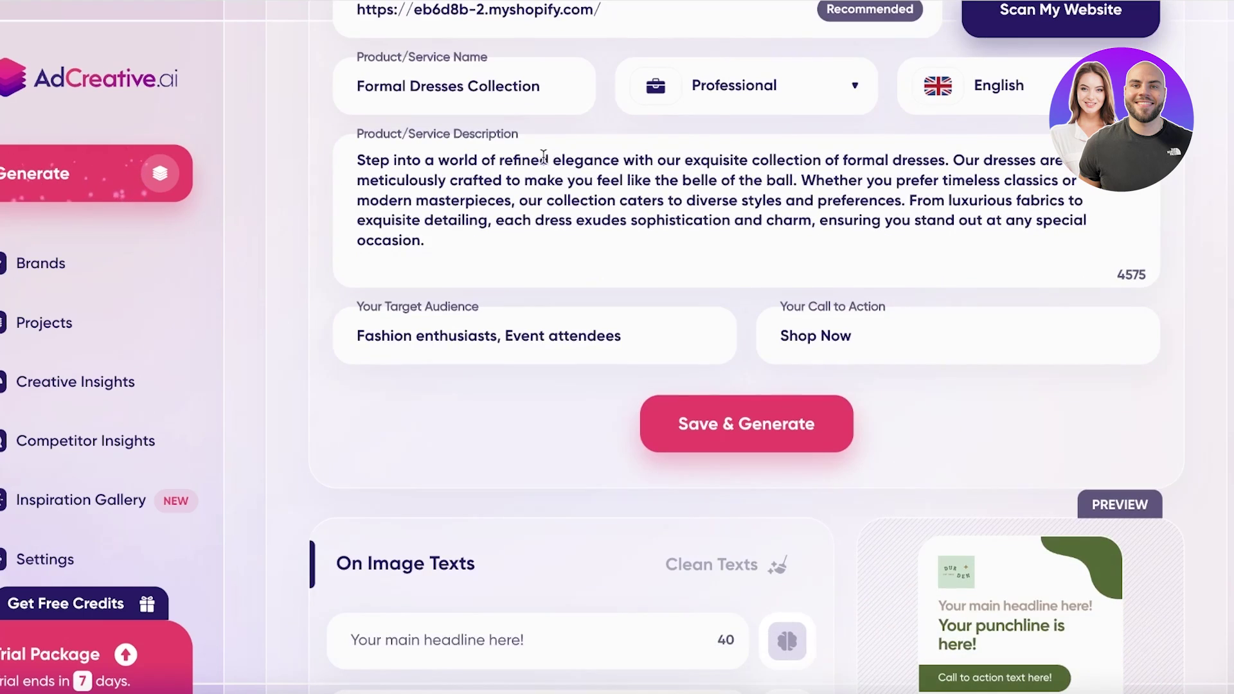
pyautogui.scroll(3, 796, 162)
pyautogui.scroll(-1, 797, 162)
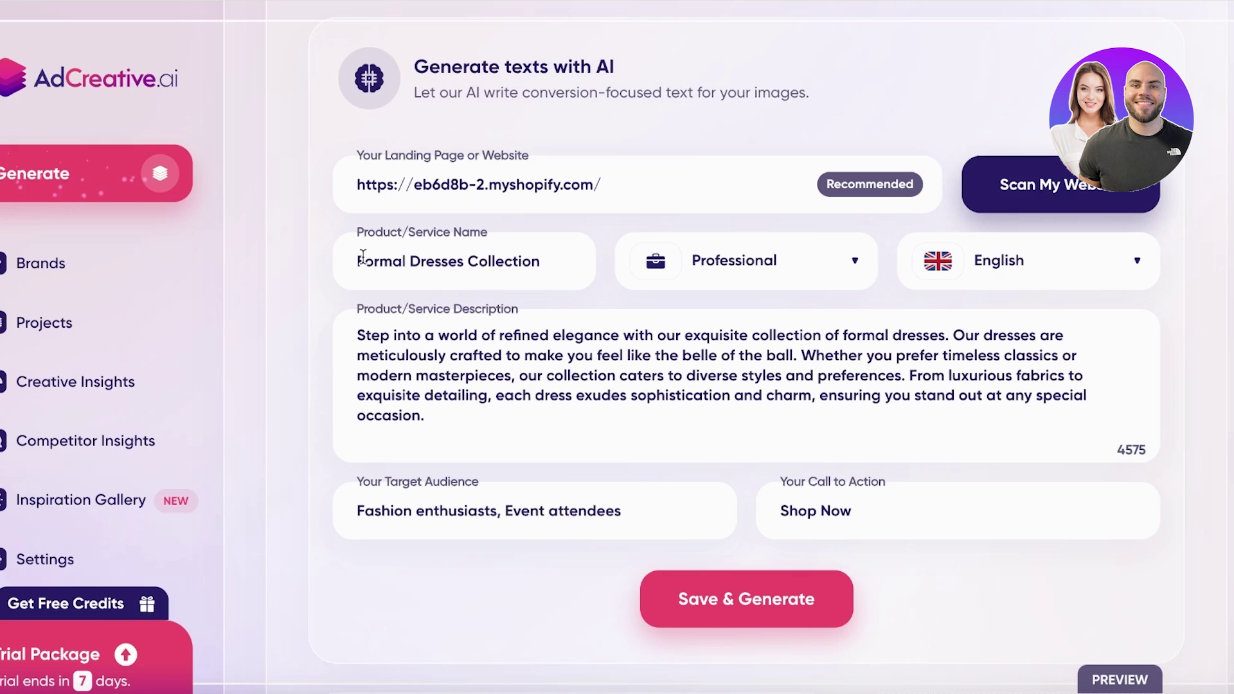
pyautogui.click(690, 271)
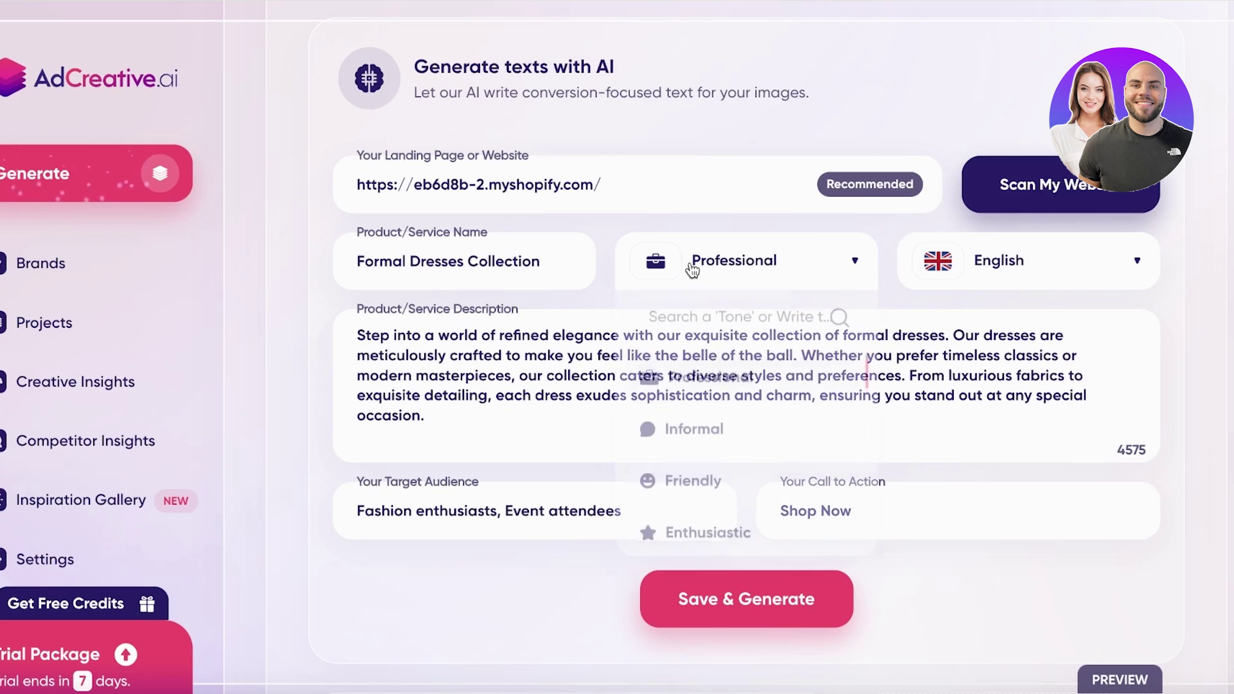
pyautogui.scroll(-1, 749, 482)
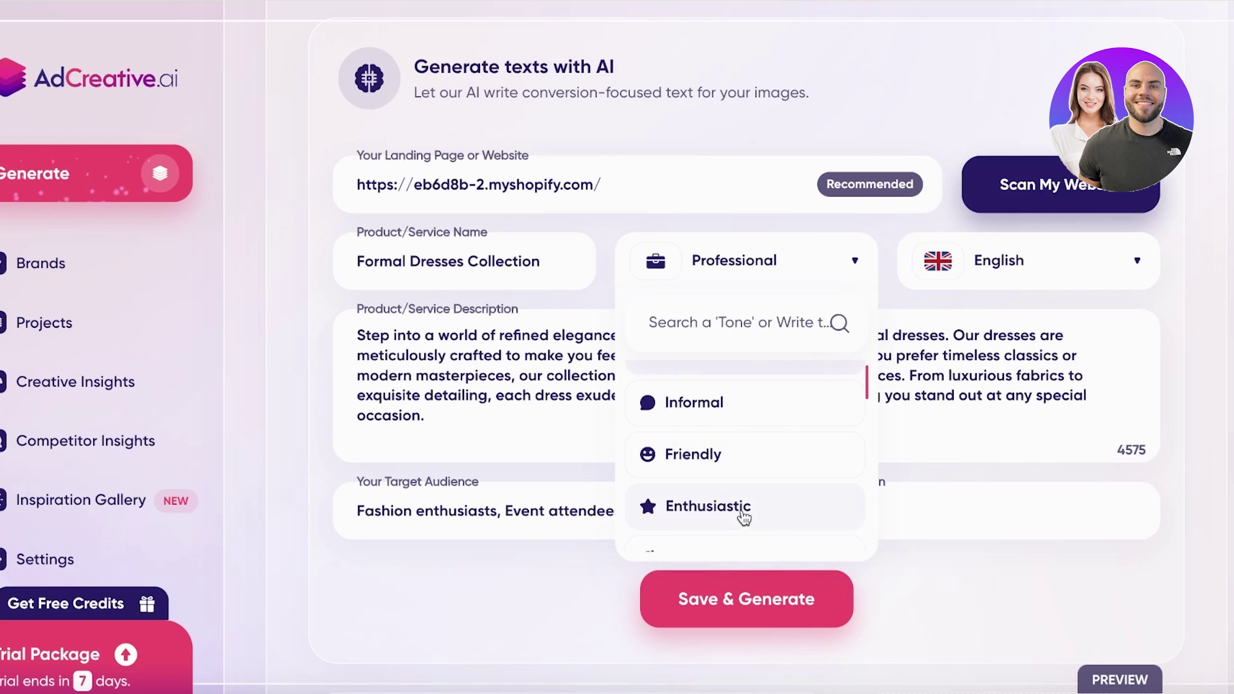
pyautogui.scroll(-3, 746, 508)
pyautogui.click(972, 285)
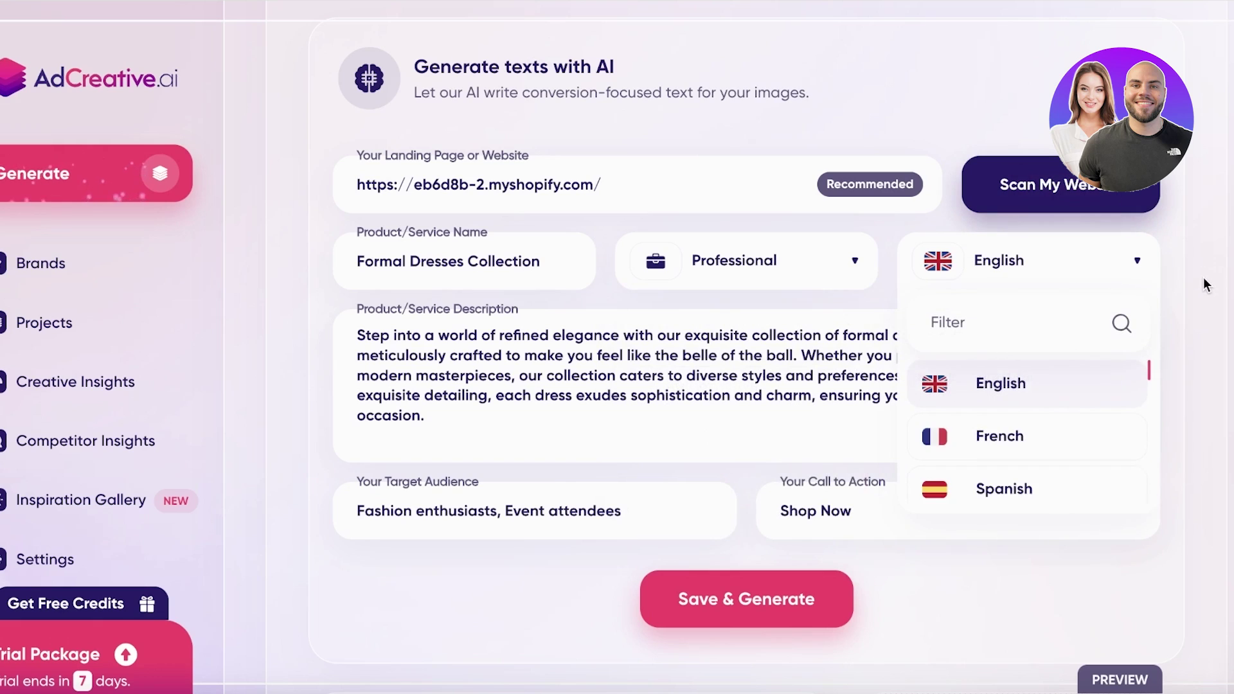
pyautogui.click(993, 385)
pyautogui.click(643, 268)
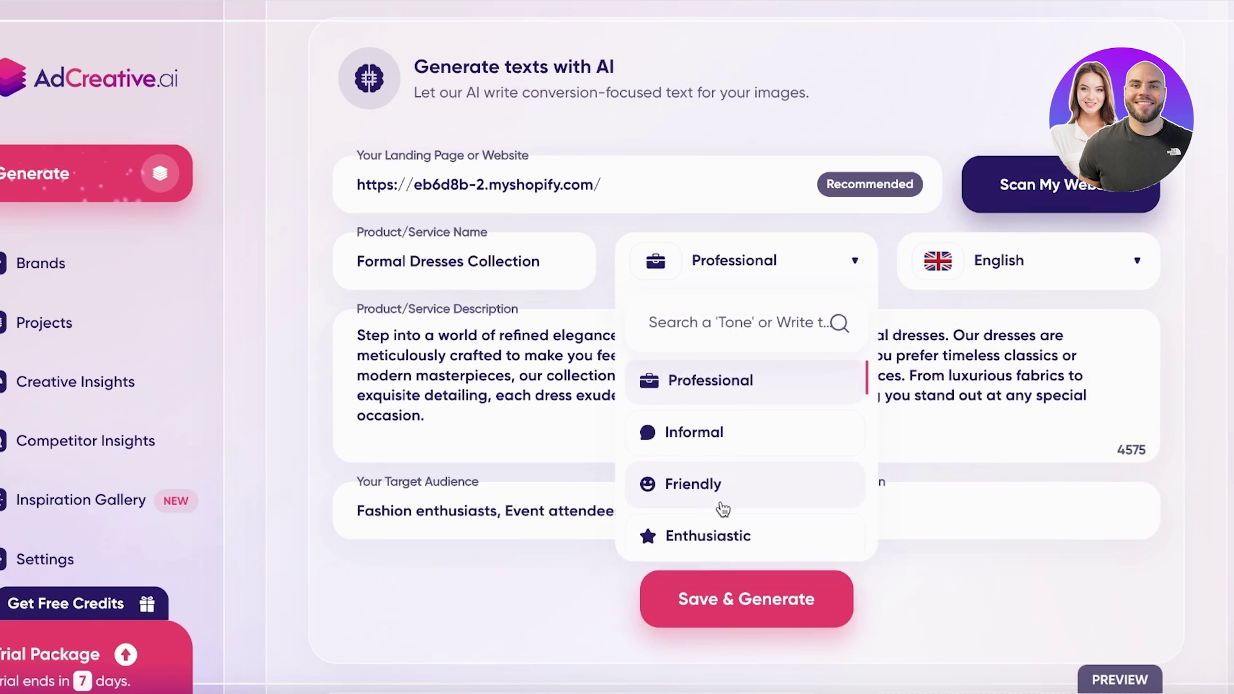
pyautogui.click(712, 535)
pyautogui.click(744, 284)
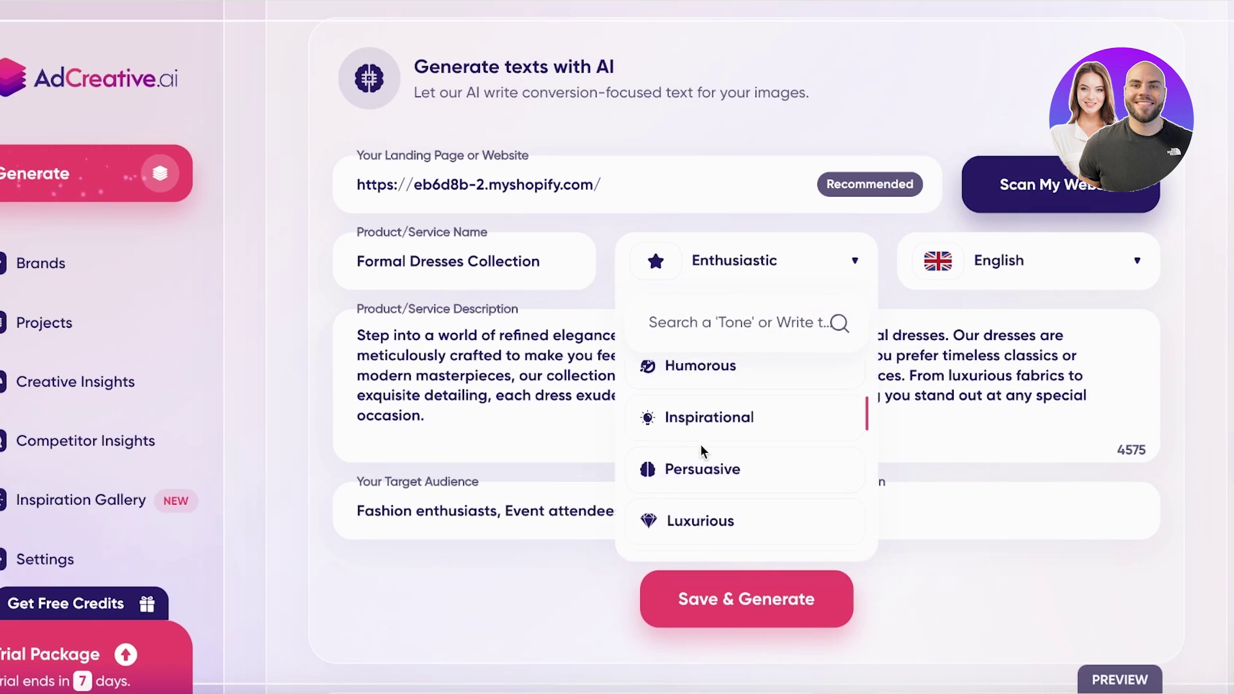
pyautogui.click(696, 520)
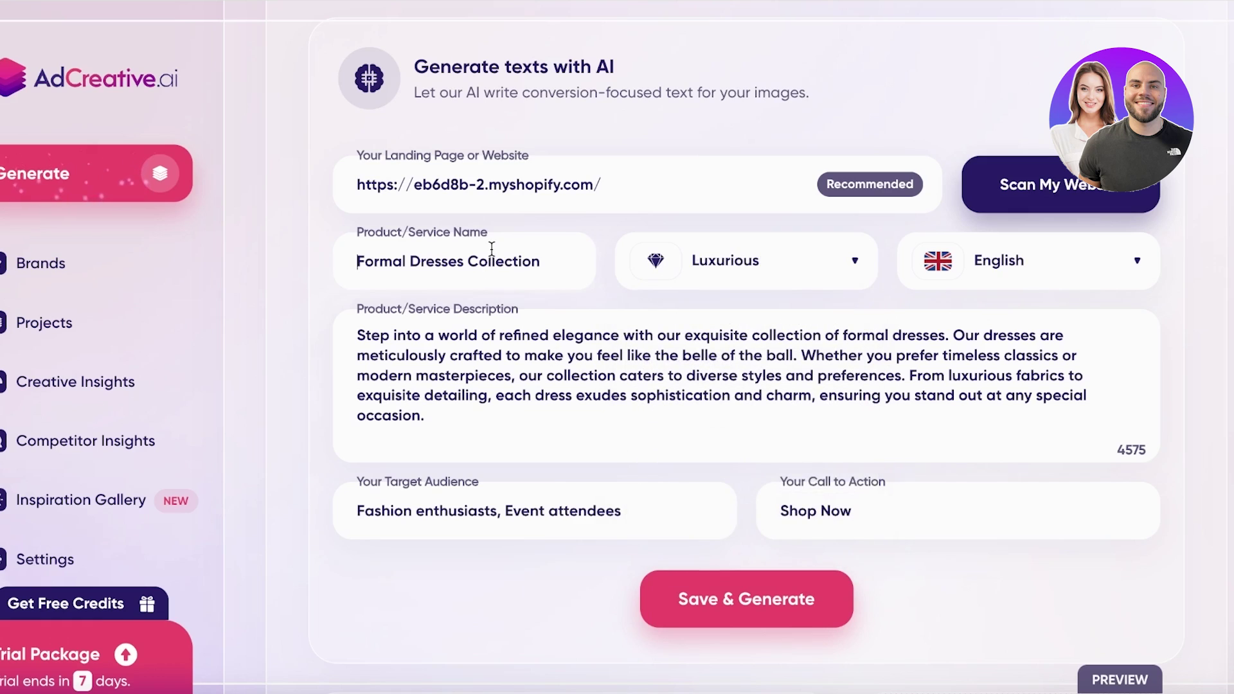
# - Rename the product to Luxury Retail, trim the audience to Fashion enthusiasts, and generate texts
pyautogui.tripleClick(492, 249)
pyautogui.write('Luxury Retail')
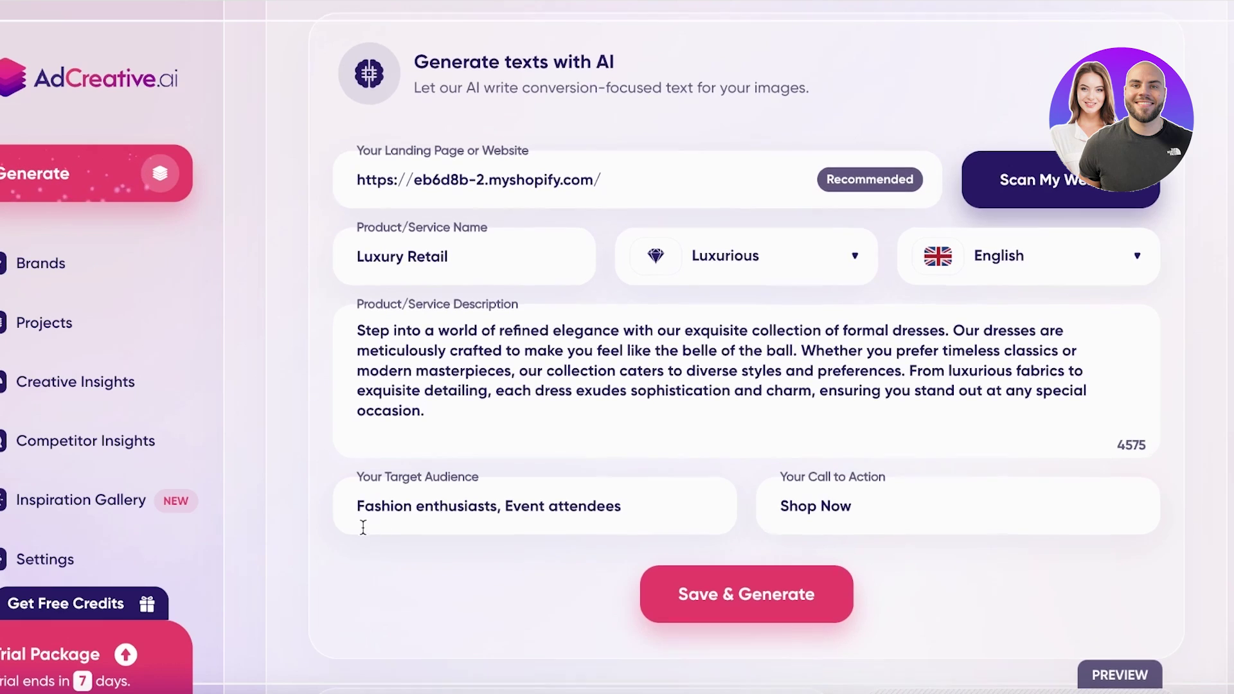
pyautogui.scroll(-2, 363, 521)
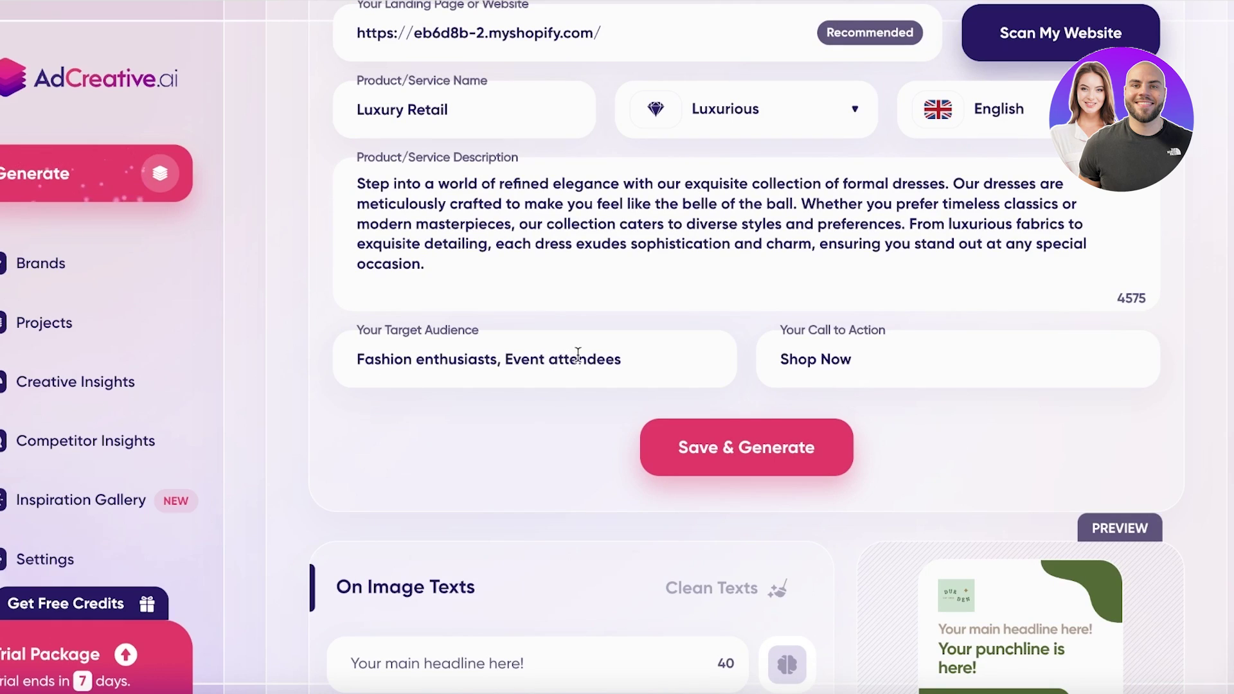
pyautogui.moveTo(513, 360); pyautogui.dragTo(674, 363)
pyautogui.press('BackSpace')
pyautogui.press('BackSpace')
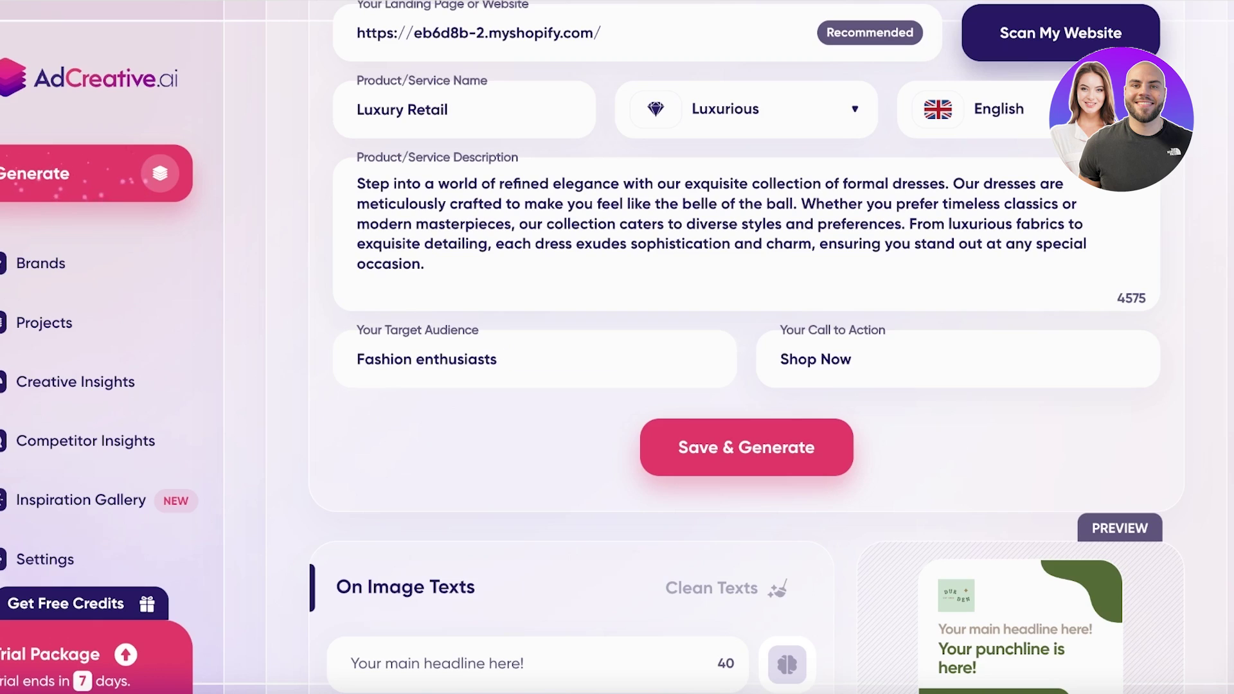
pyautogui.write('s')
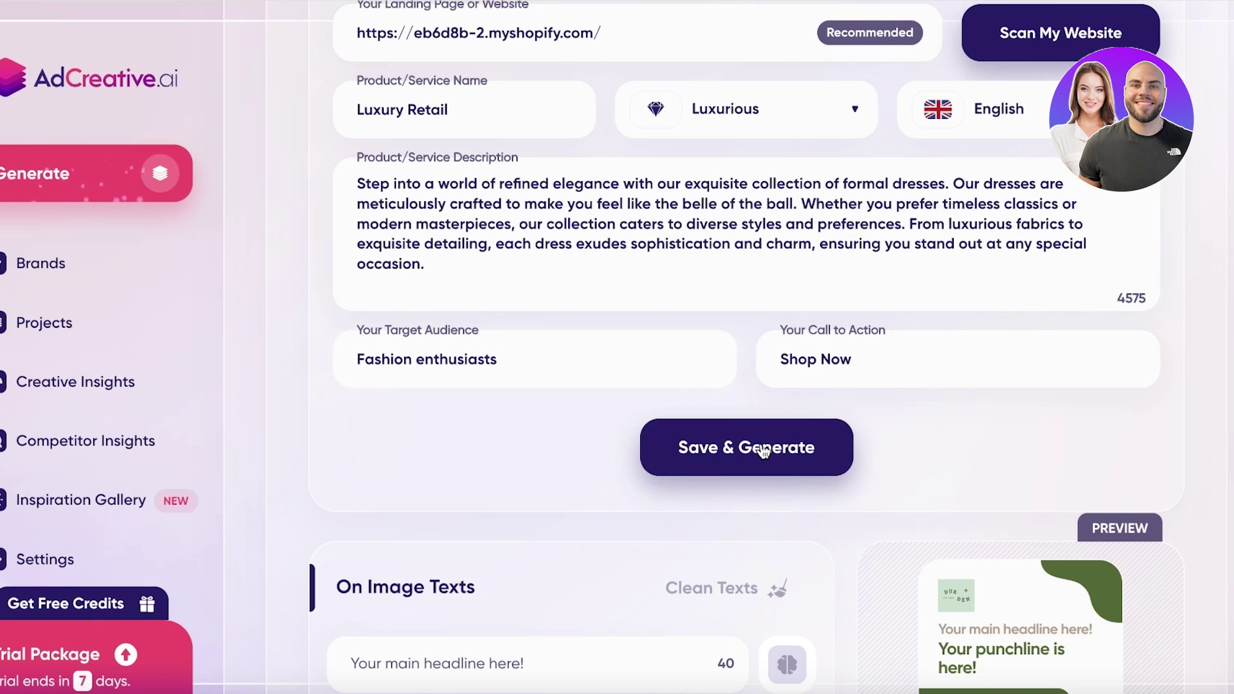
pyautogui.click(763, 450)
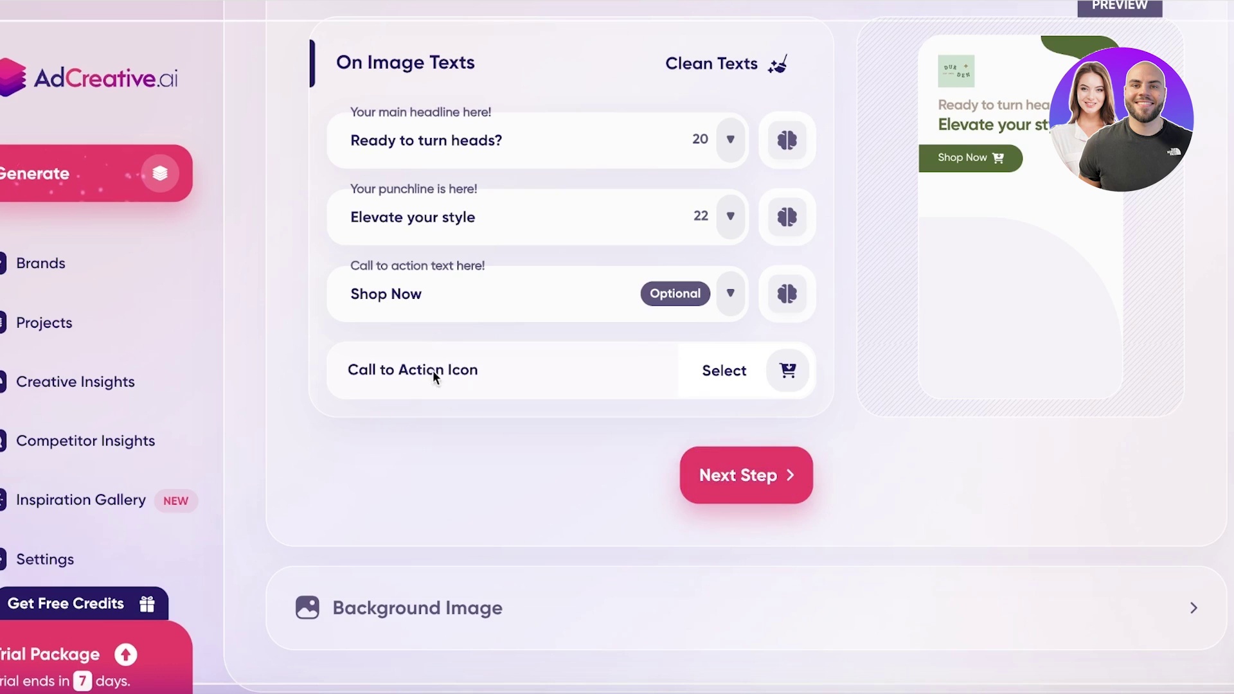
# - Rewrite the punchline with a Luxurious sentiment, accepting 'Elevate your elegance'
pyautogui.click(731, 293)
pyautogui.click(867, 320)
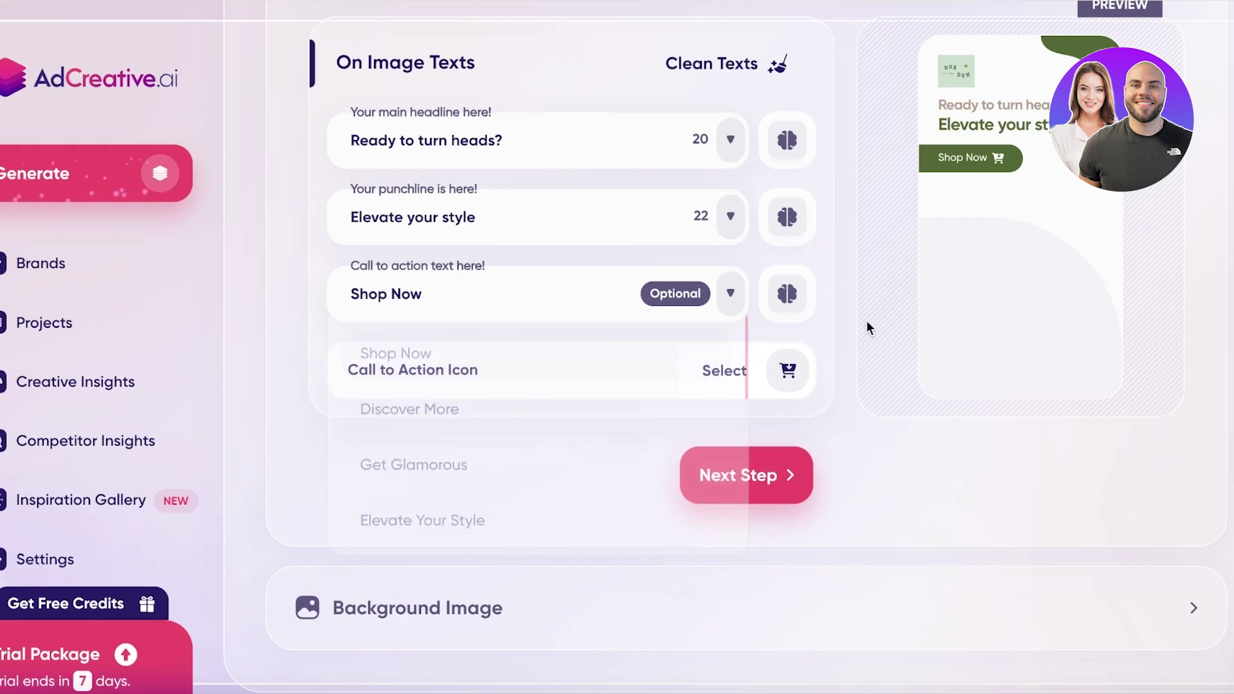
pyautogui.click(778, 294)
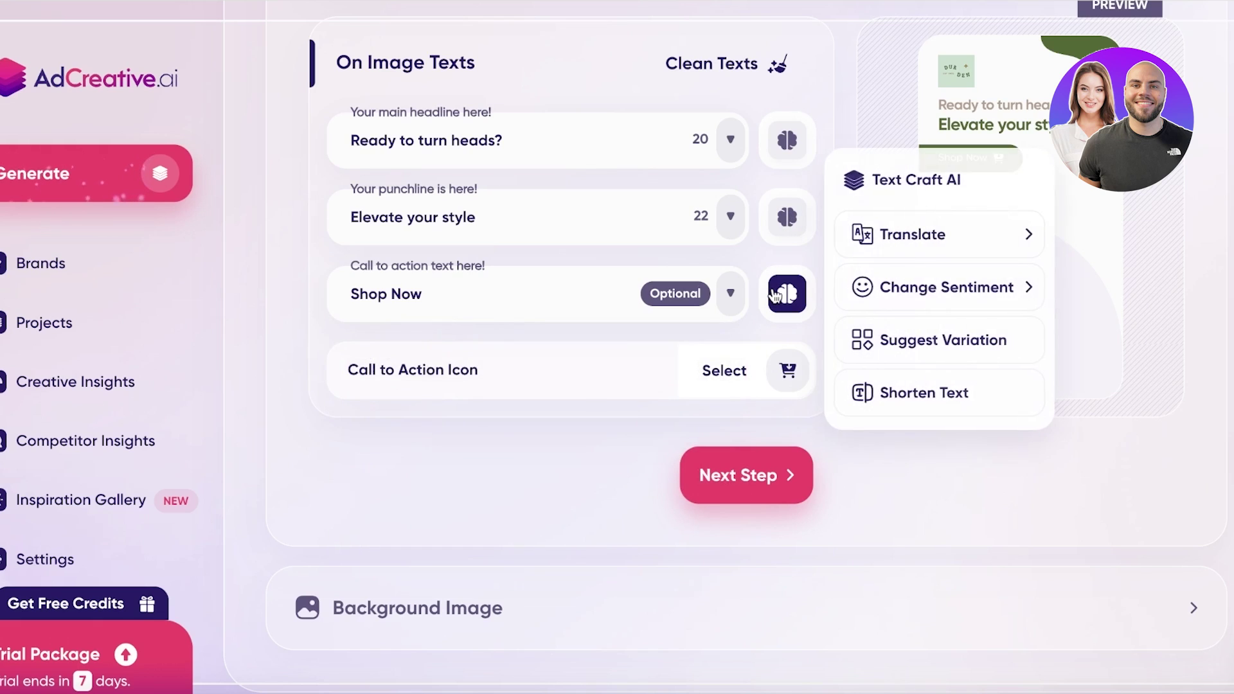
pyautogui.click(787, 218)
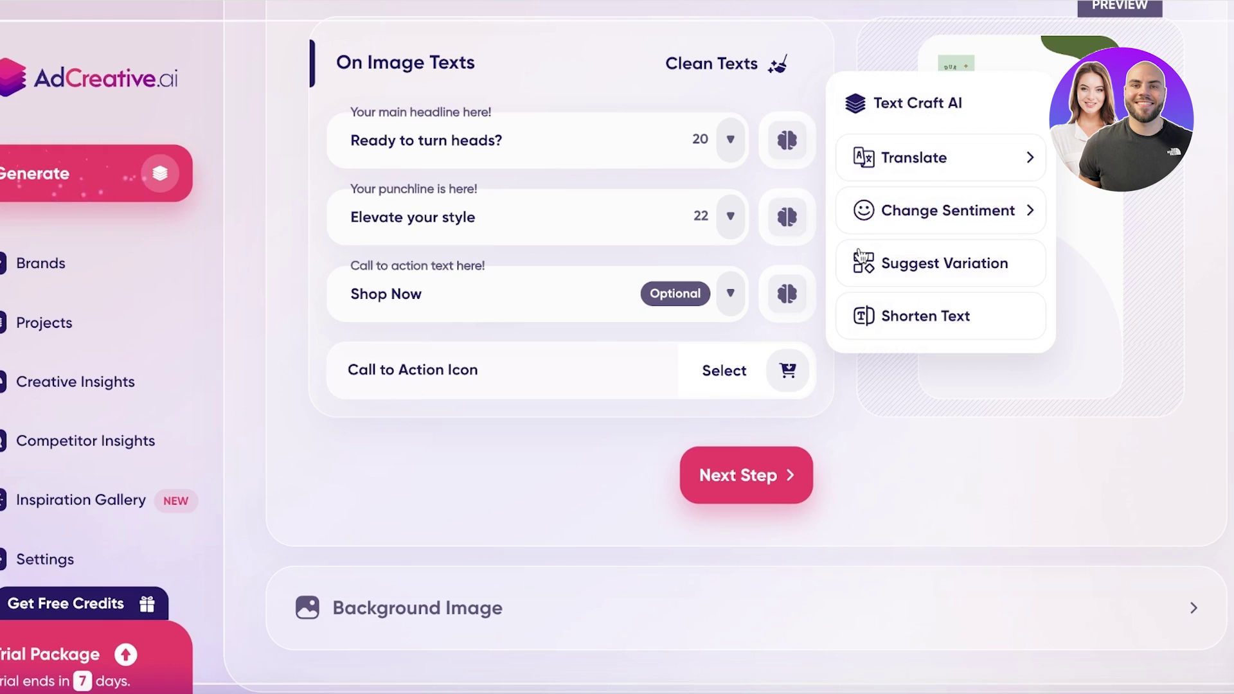
pyautogui.click(905, 230)
pyautogui.scroll(-5, 1138, 267)
pyautogui.scroll(3, 1177, 289)
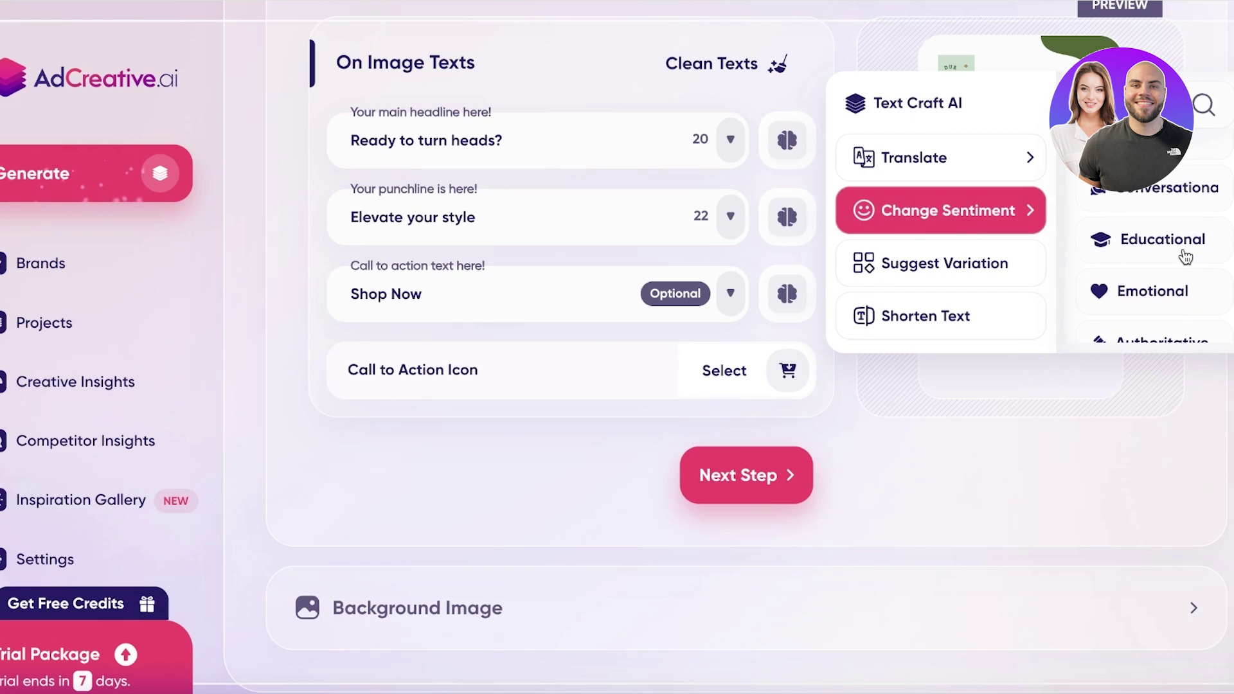
pyautogui.scroll(-3, 1179, 293)
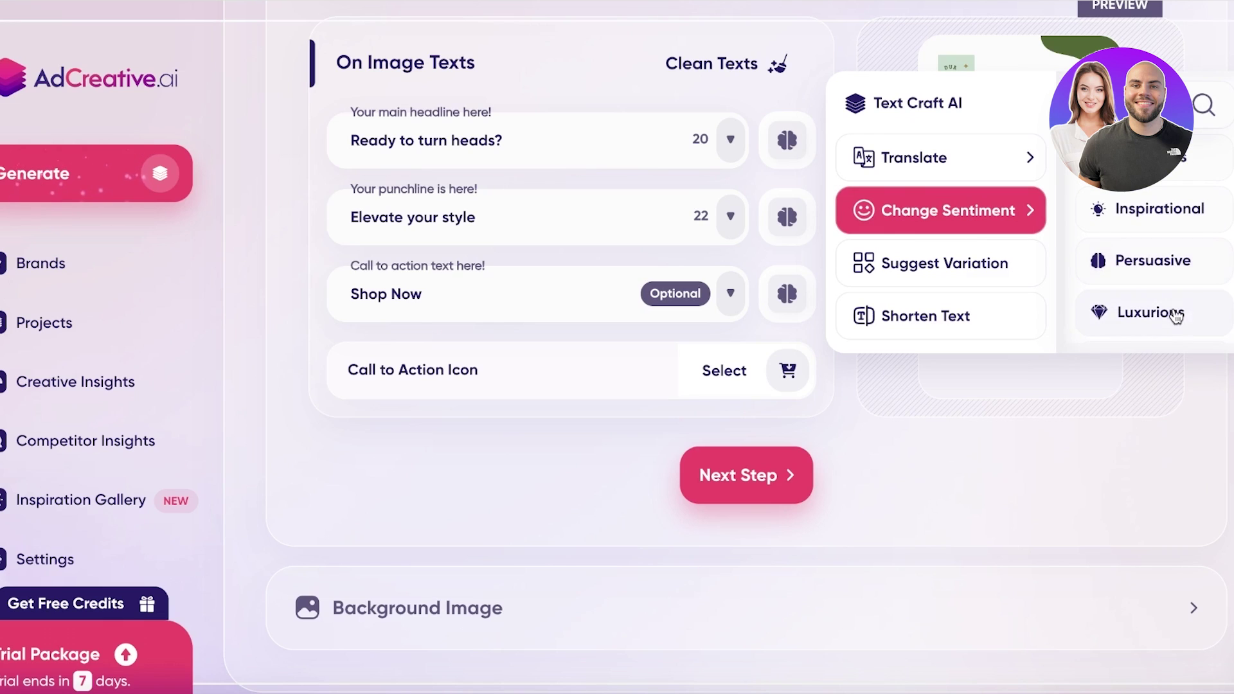
pyautogui.click(1178, 311)
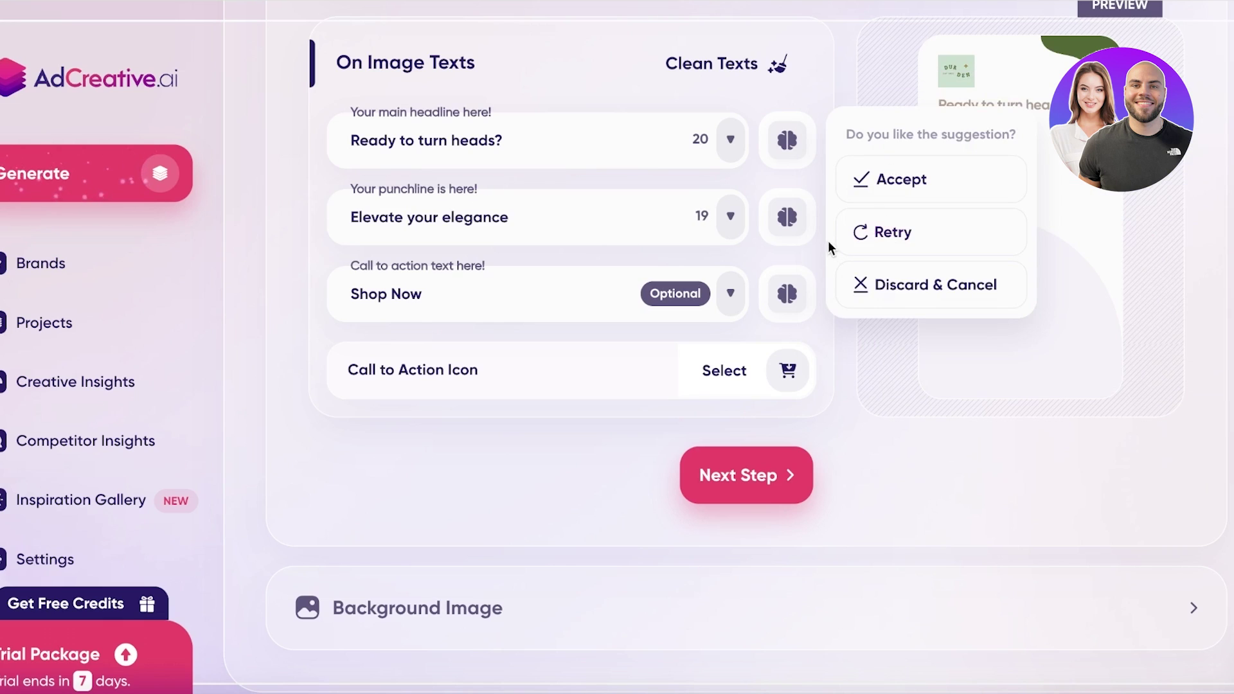
pyautogui.click(979, 472)
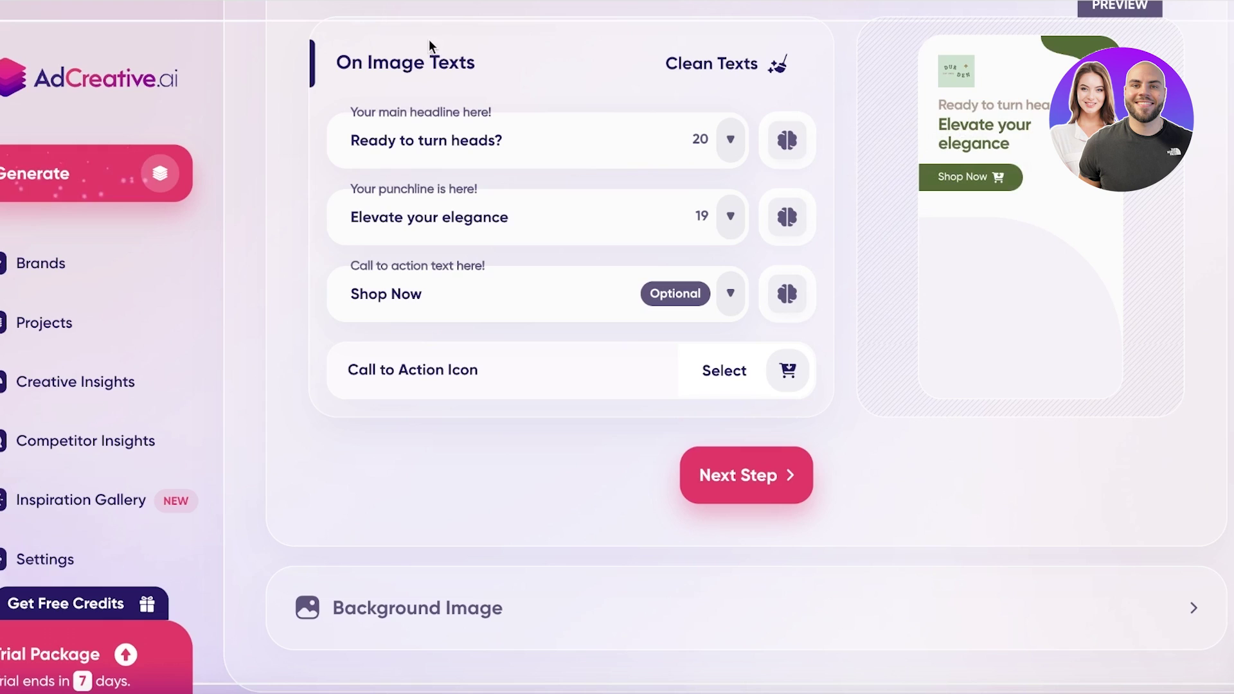
# - Replace the punchline with the 'Discover timeless beauty' variation and finish the text step
pyautogui.click(786, 217)
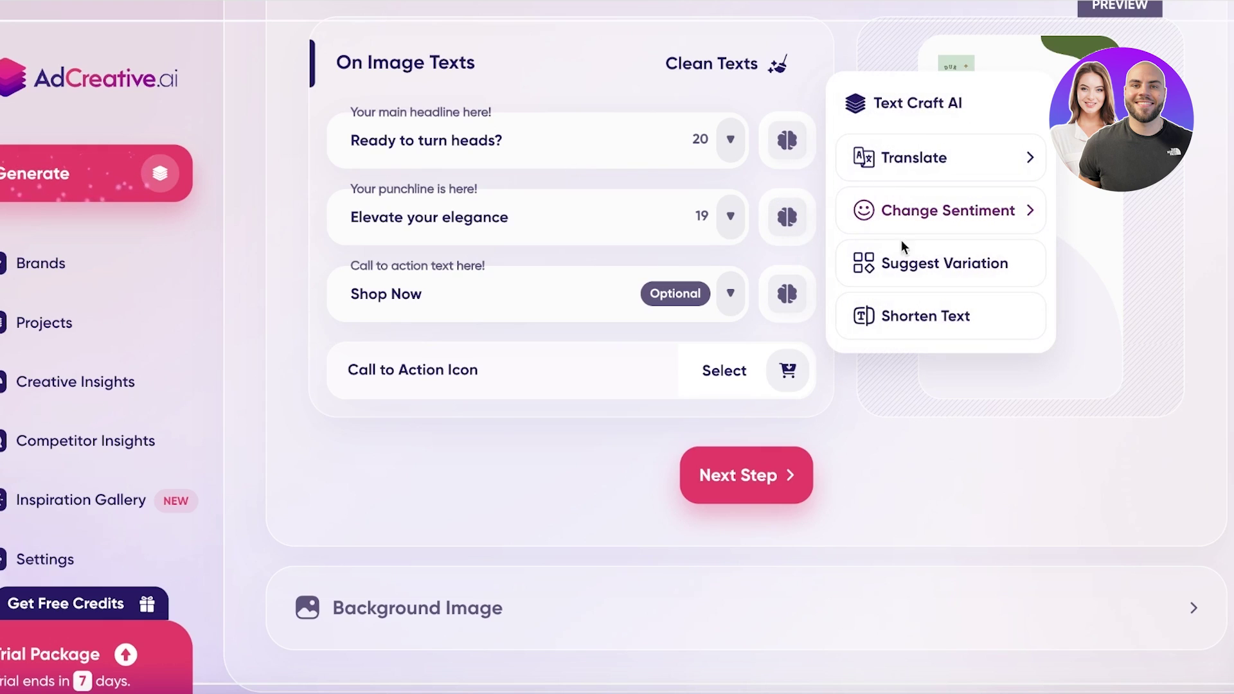
pyautogui.click(933, 279)
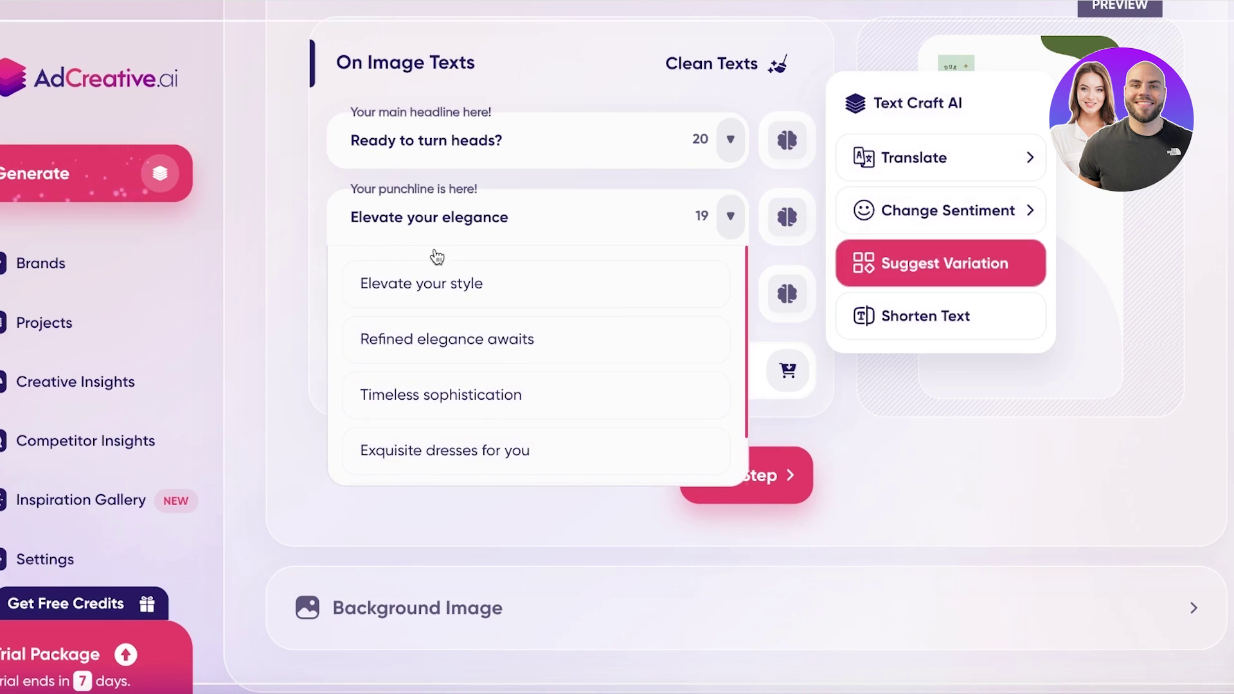
pyautogui.scroll(-3, 427, 325)
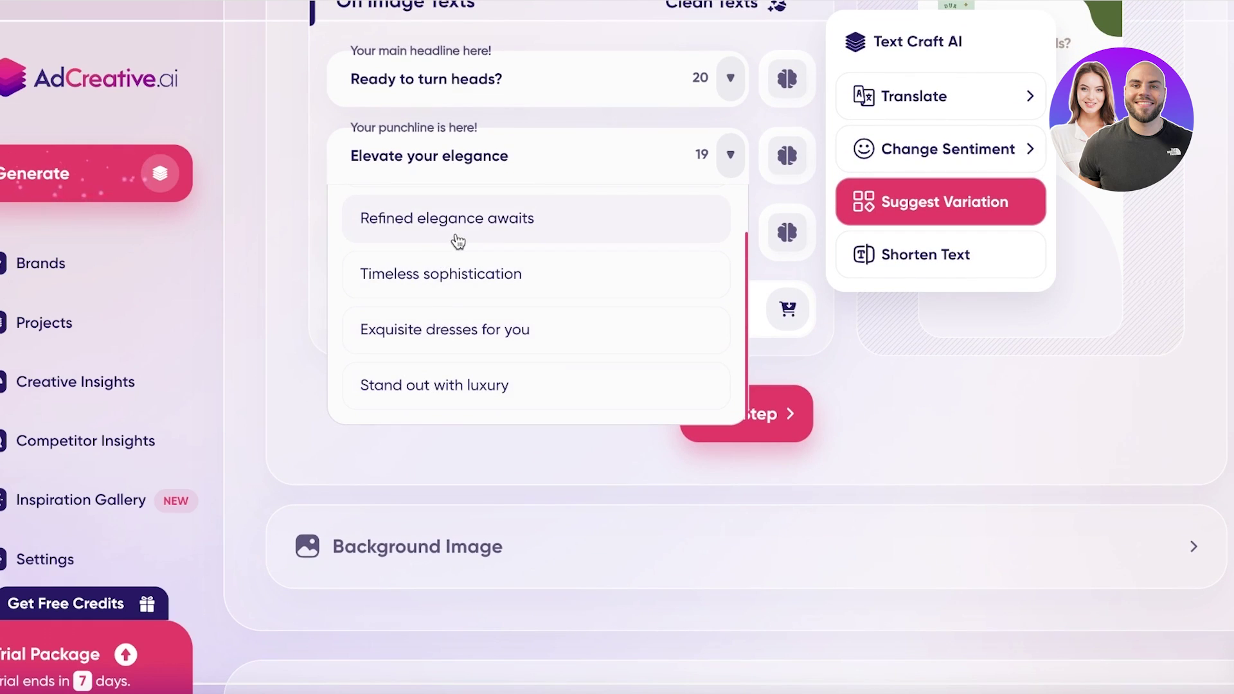
pyautogui.scroll(2, 458, 241)
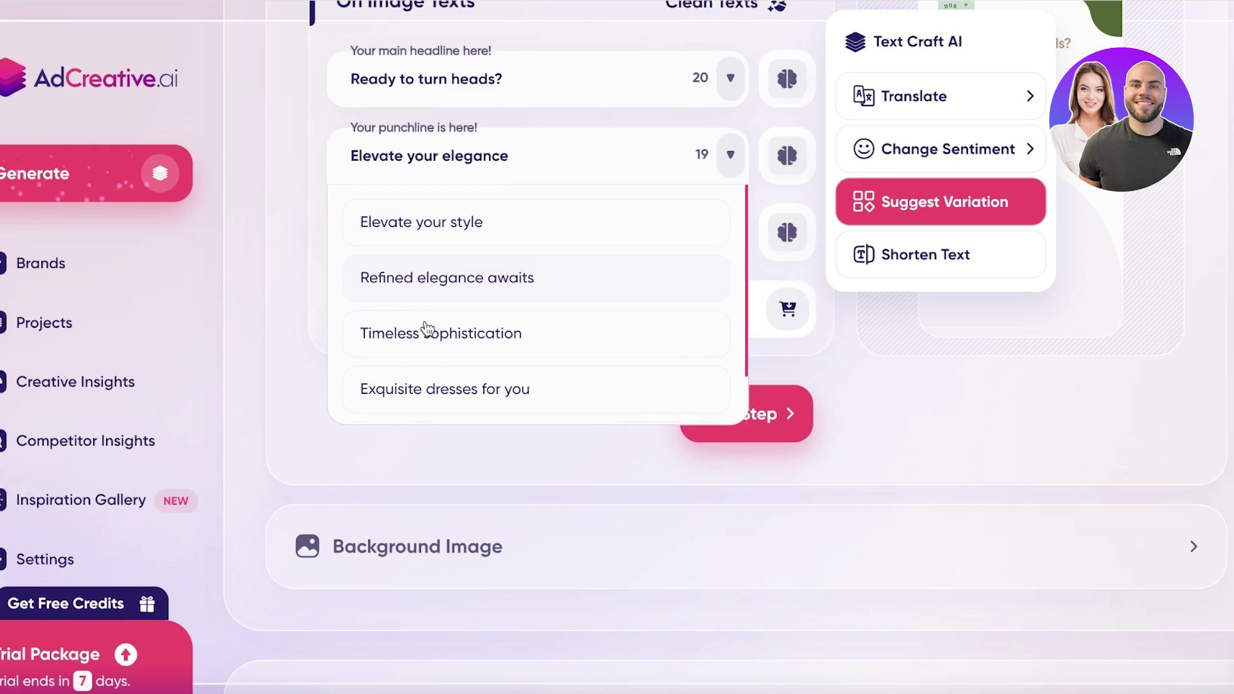
pyautogui.click(418, 337)
pyautogui.scroll(3, 468, 287)
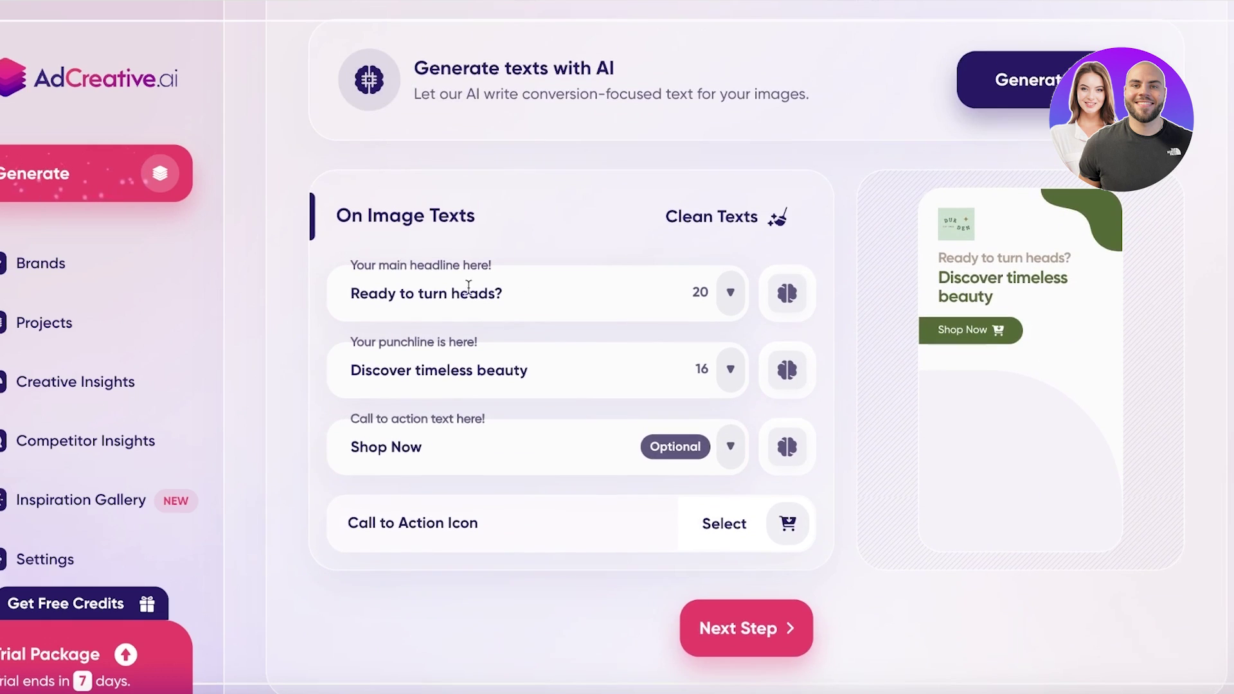
pyautogui.scroll(-3, 799, 378)
pyautogui.scroll(10, 769, 367)
pyautogui.scroll(-7, 771, 372)
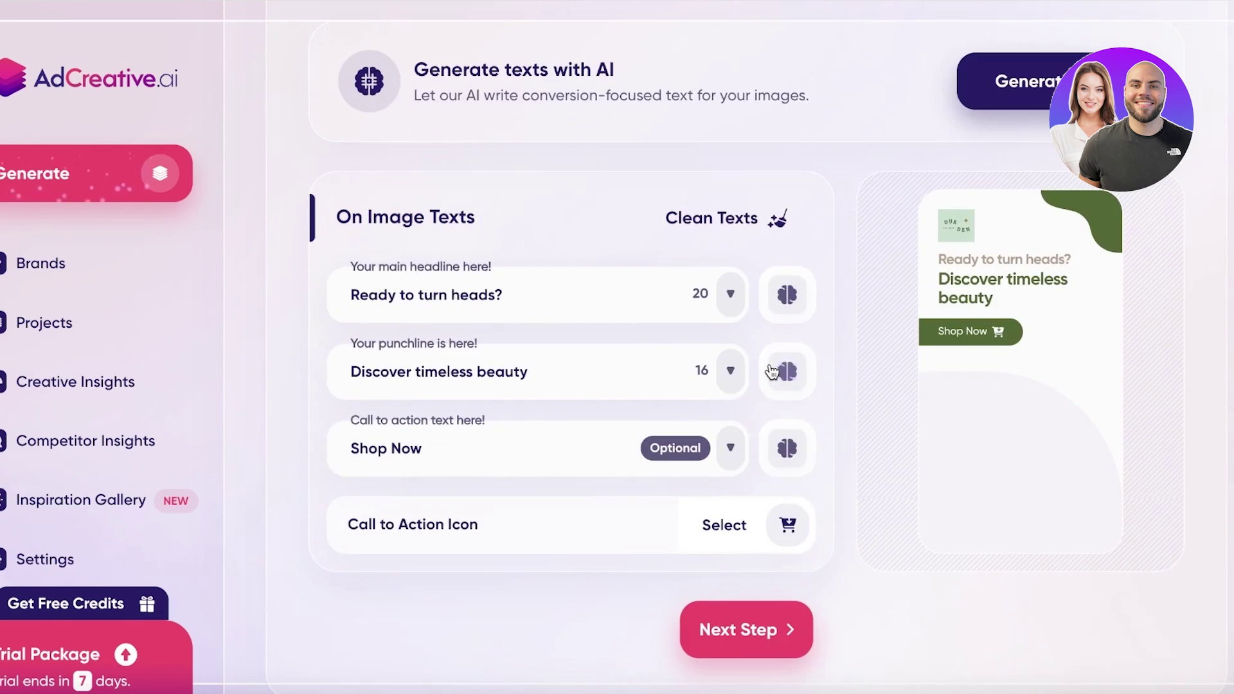
pyautogui.scroll(-5, 772, 372)
pyautogui.click(762, 295)
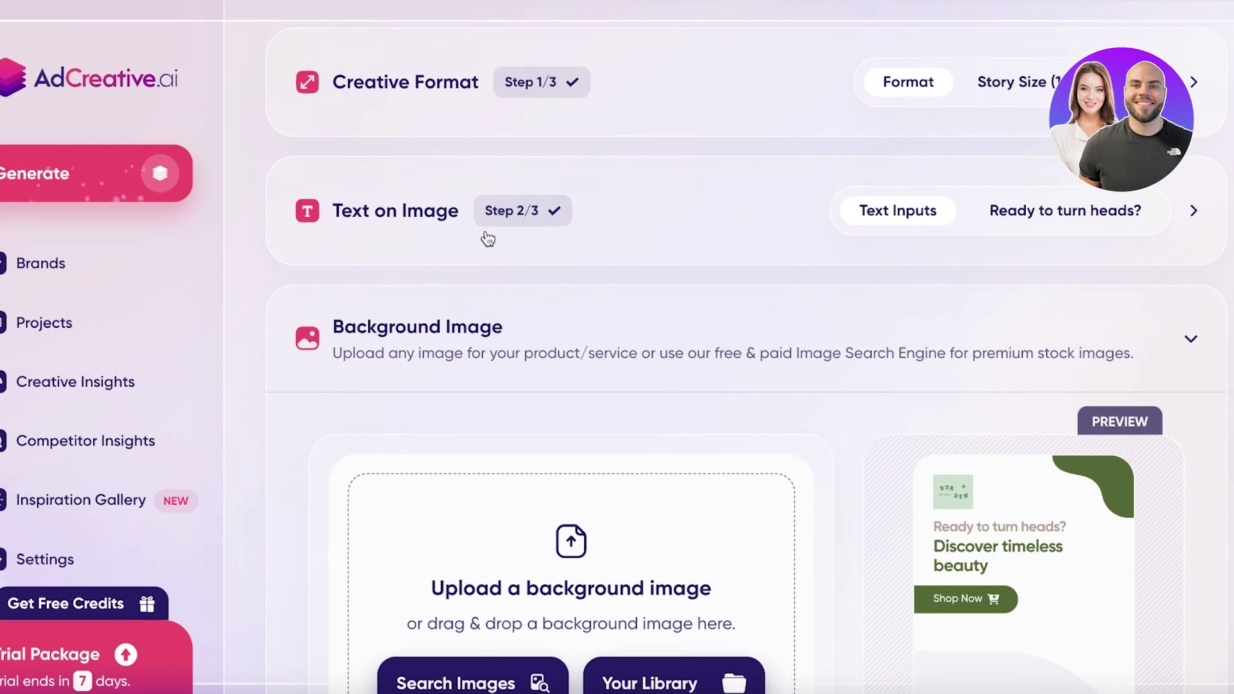
# - Check the store's website images, then open the Stock Image Database with AI-recommended searches
pyautogui.scroll(-8, 386, 302)
pyautogui.scroll(3, 691, 214)
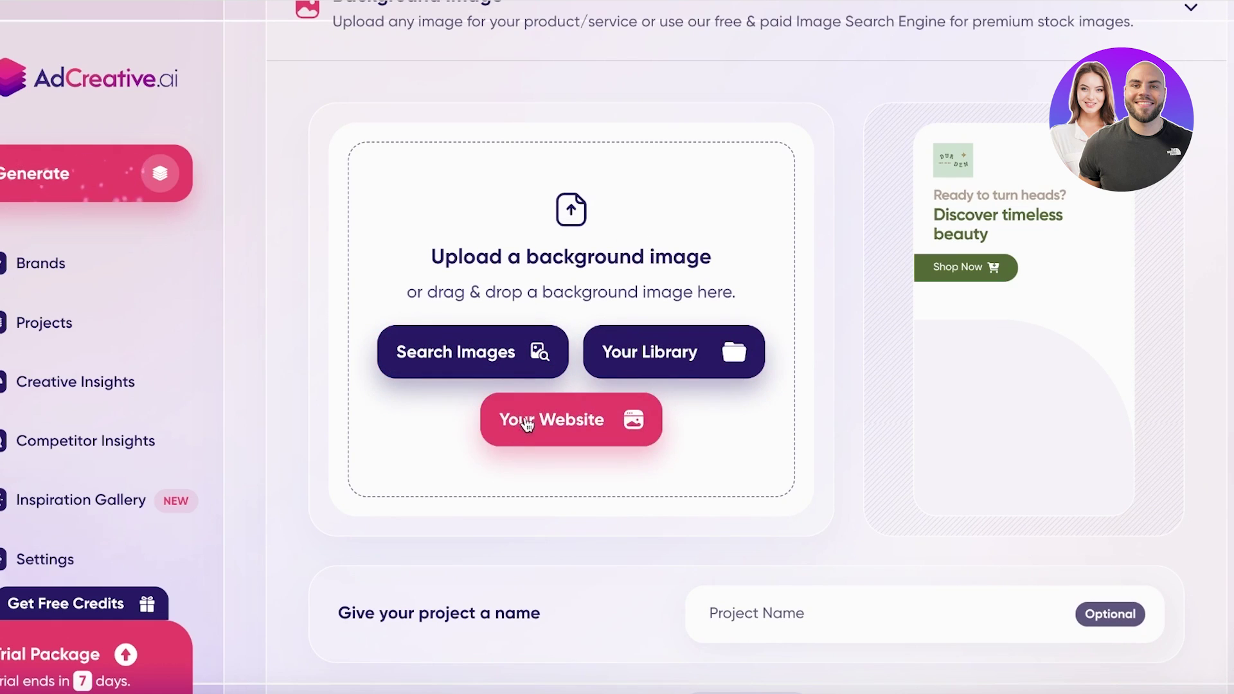
pyautogui.click(568, 440)
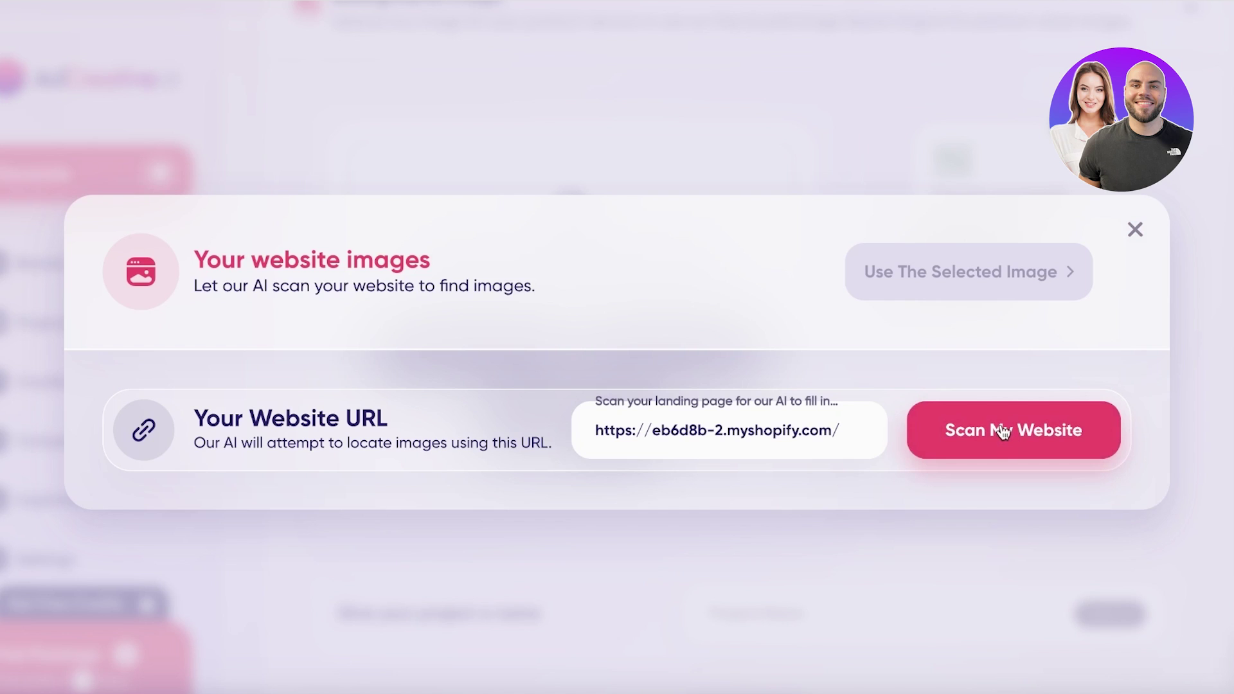
pyautogui.click(1135, 230)
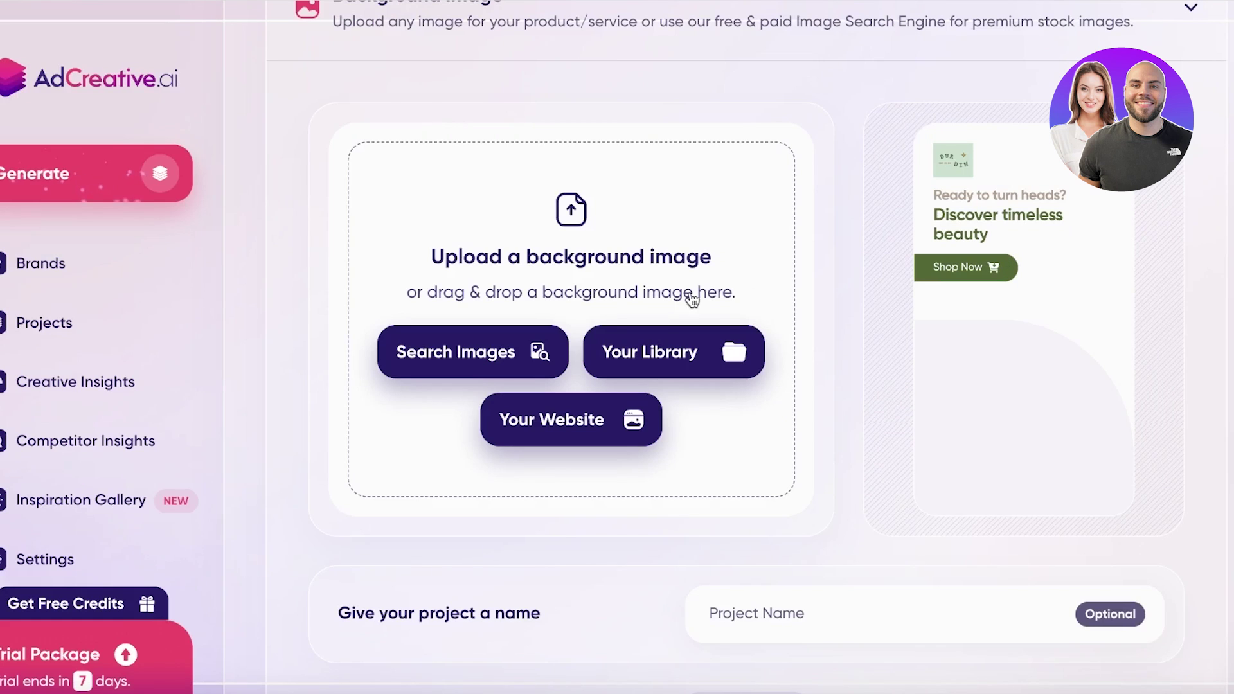
pyautogui.click(546, 367)
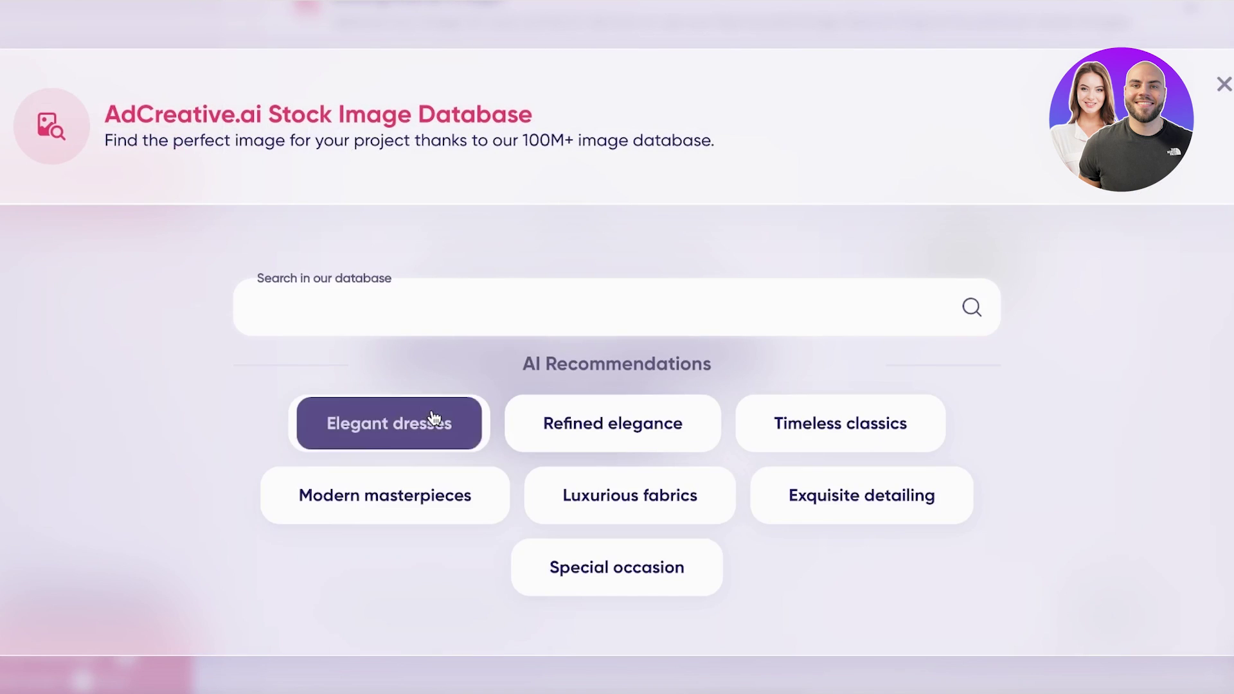
# - Search stock photos for Elegant dresses and select the dried wheat photo as background
pyautogui.click(434, 418)
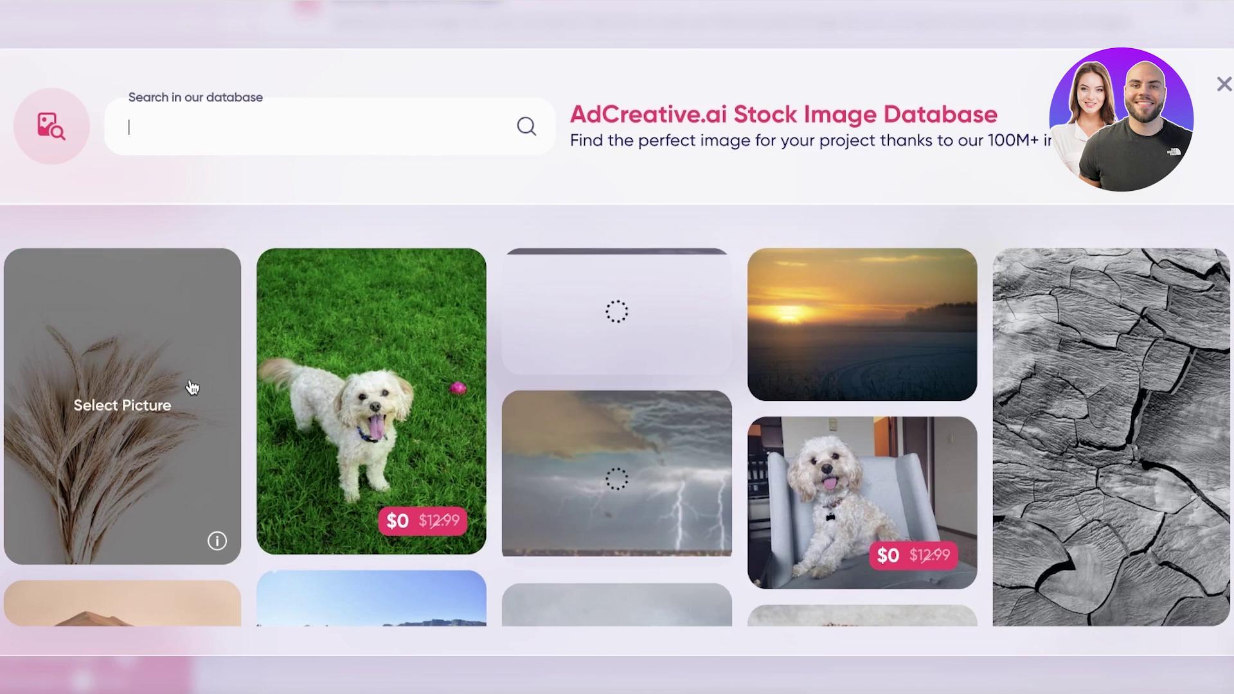
pyautogui.scroll(-3, 186, 386)
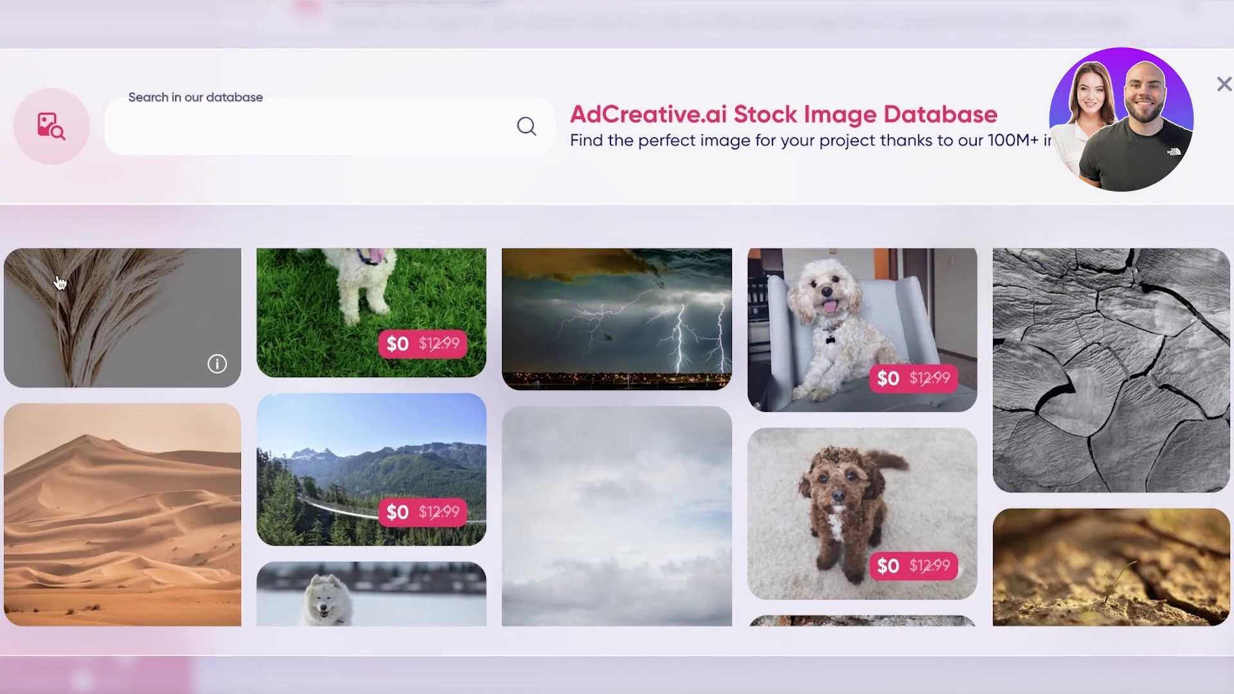
pyautogui.click(121, 353)
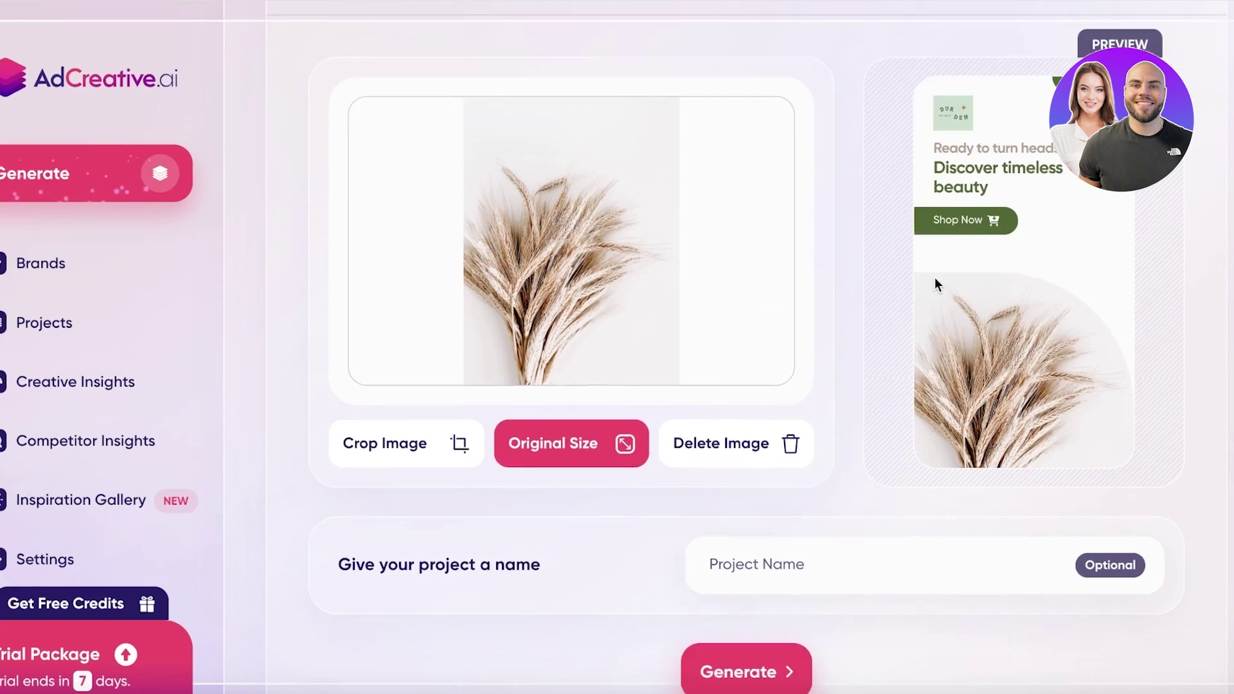
# - Name the project 'social media lead generation for durden' and generate the creatives
pyautogui.scroll(-3, 936, 283)
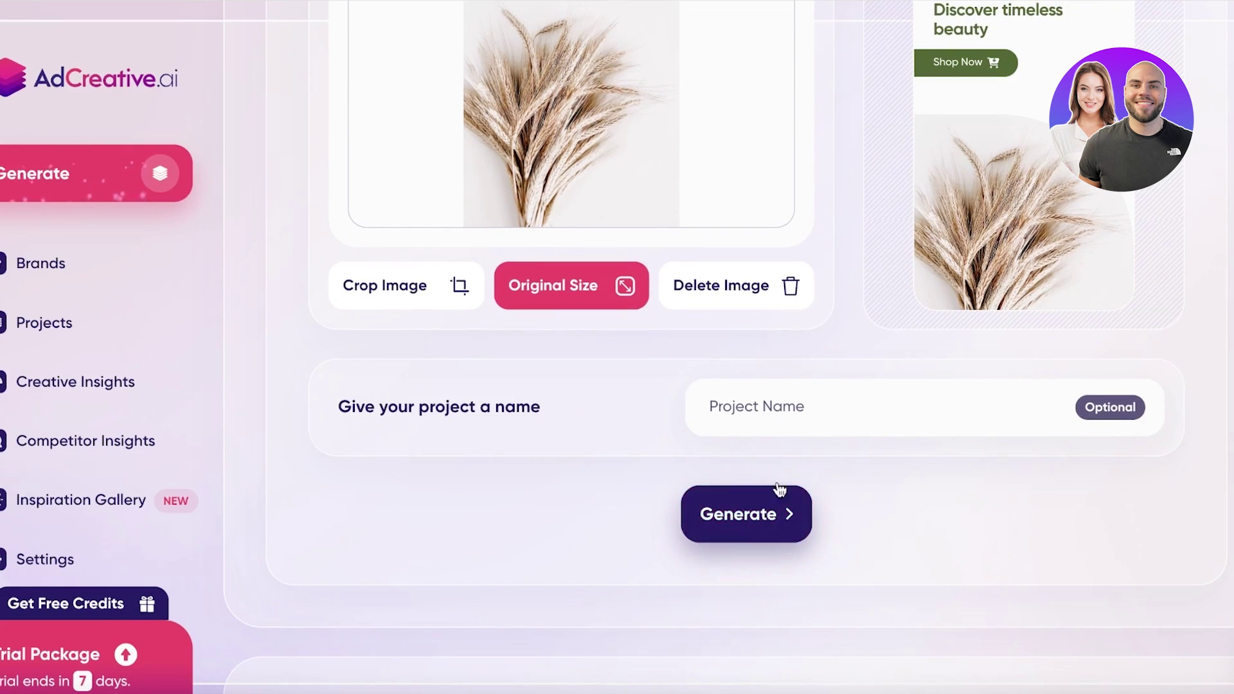
pyautogui.click(810, 415)
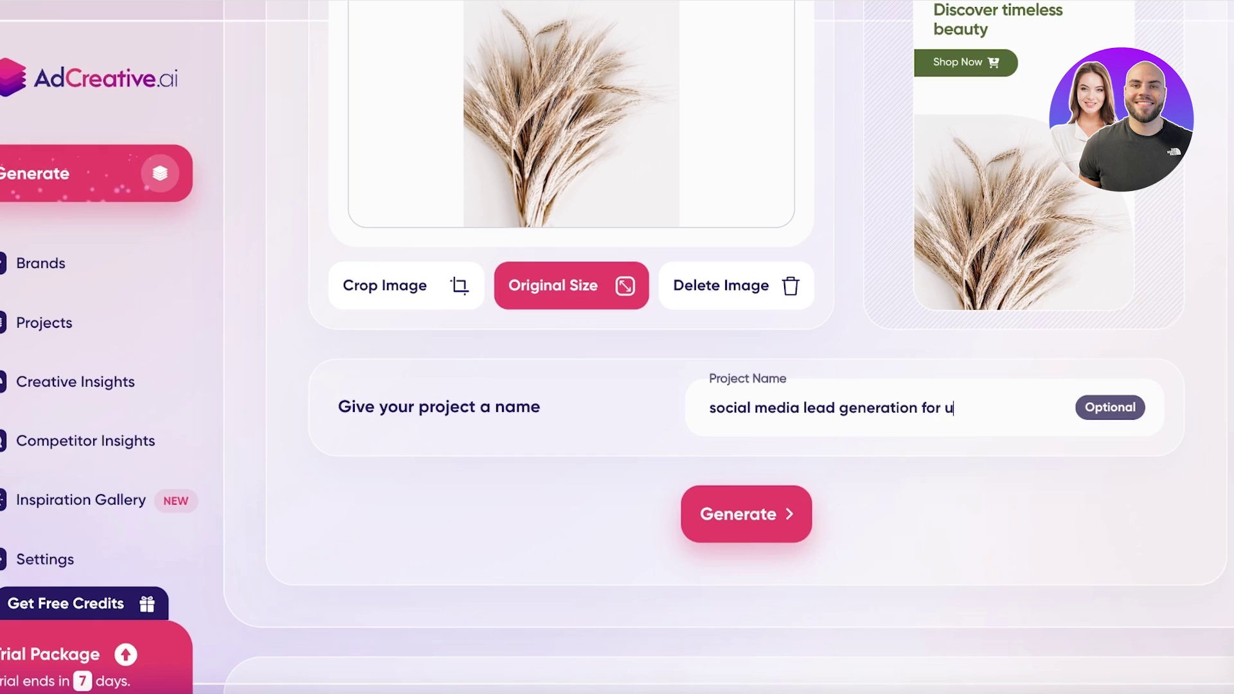
pyautogui.write('social media lead generation for durden')
pyautogui.click(752, 515)
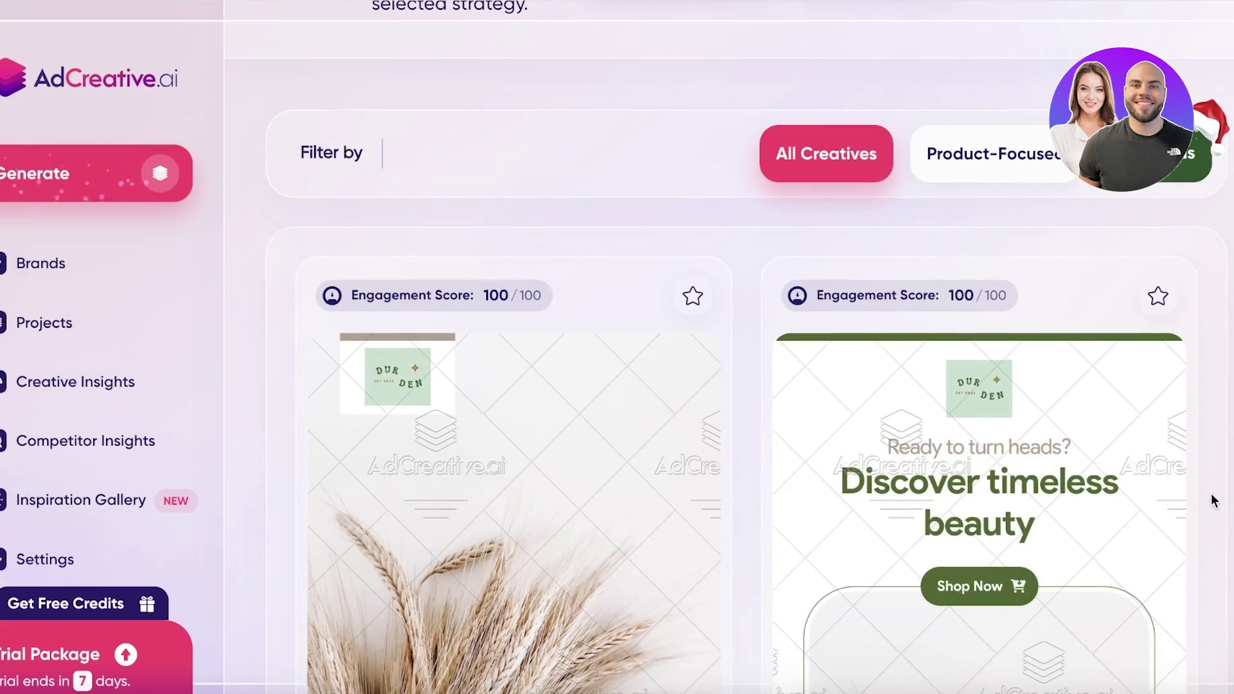
# - Scroll through the generated wheat-background DUR DEN story ads, then return to the top
pyautogui.scroll(-3, 1211, 495)
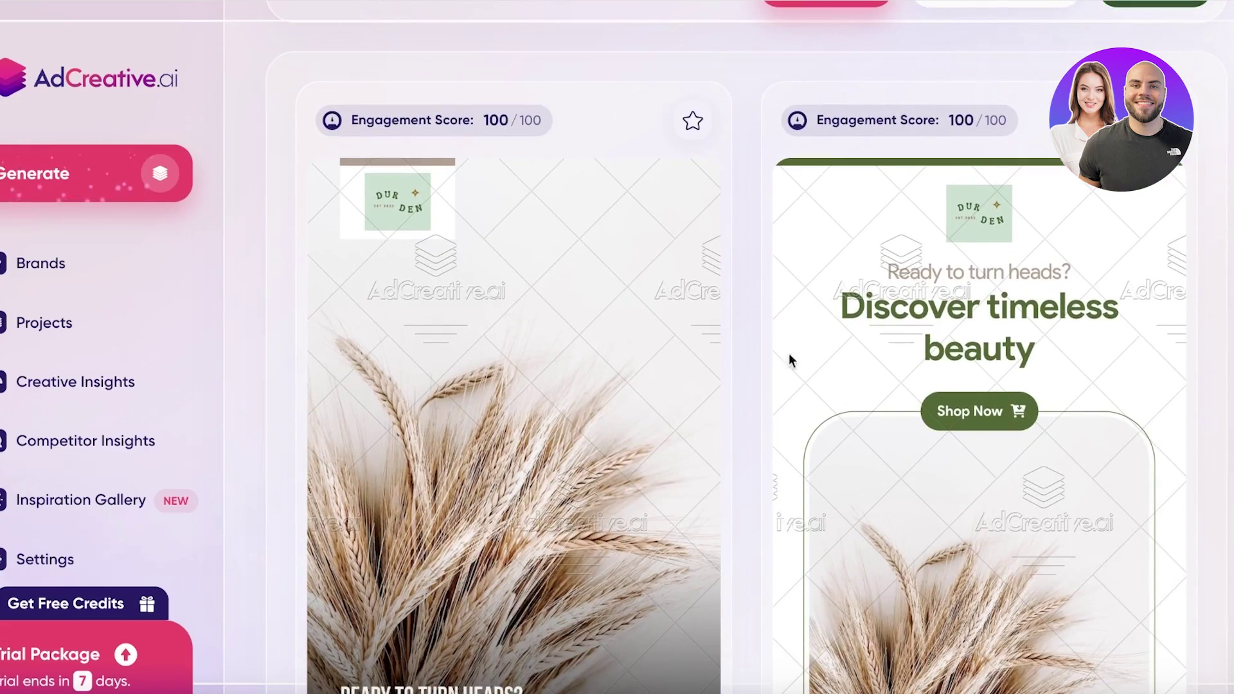
pyautogui.scroll(-10, 790, 361)
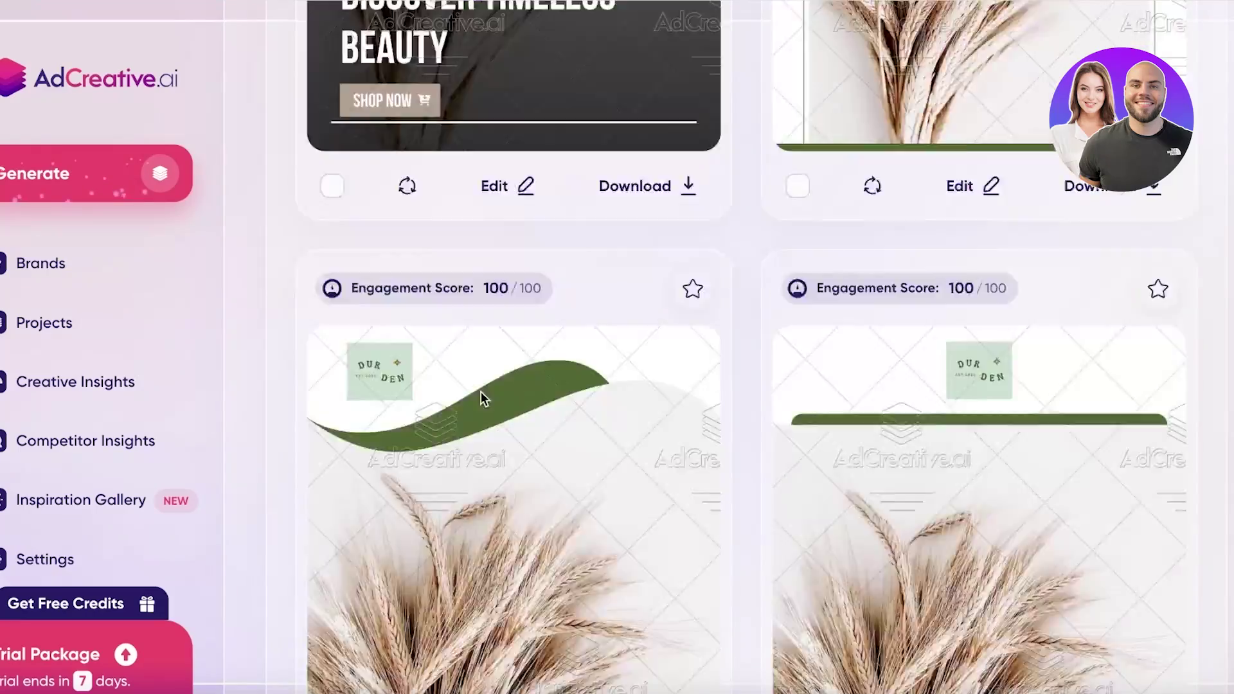
pyautogui.scroll(15, 496, 387)
pyautogui.scroll(-20, 496, 385)
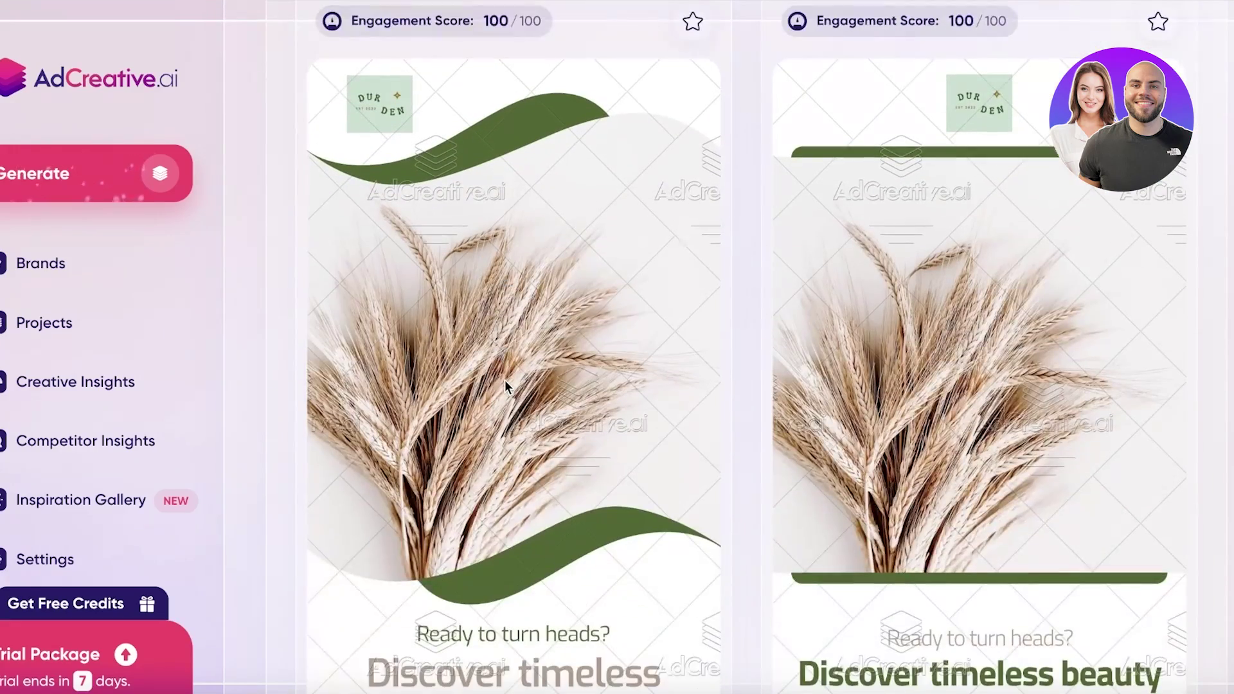
pyautogui.scroll(-10, 557, 379)
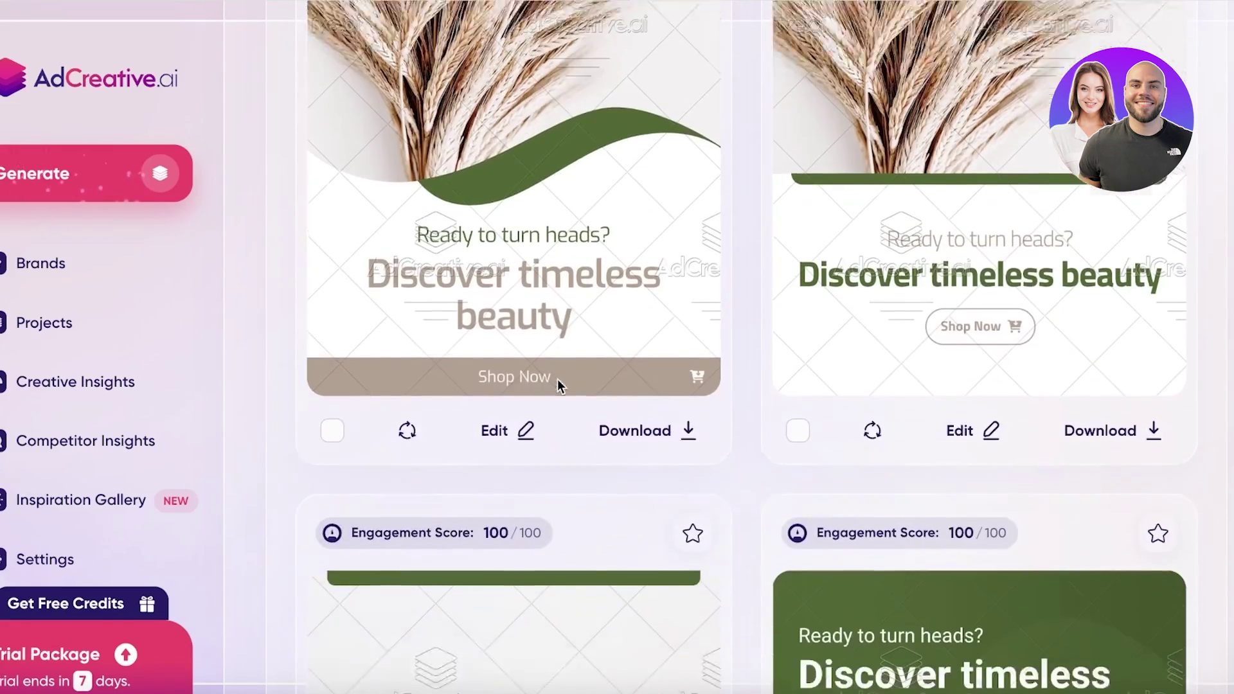
pyautogui.scroll(-2, 570, 261)
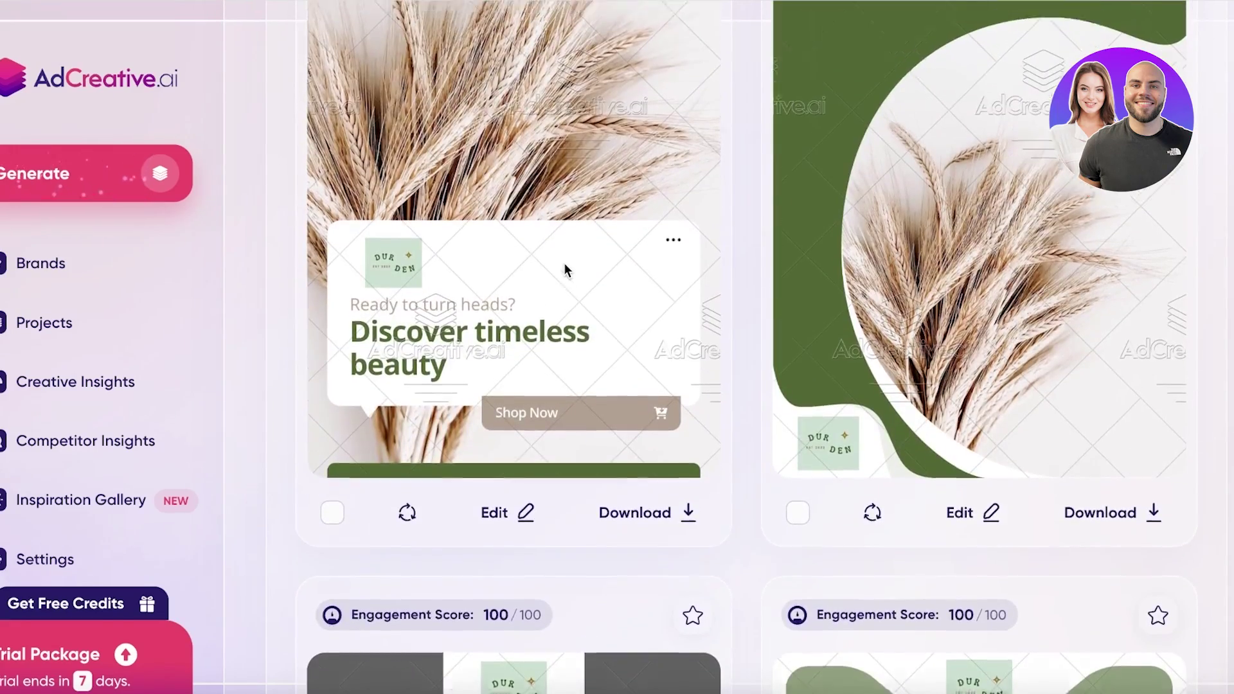
pyautogui.scroll(-15, 1208, 249)
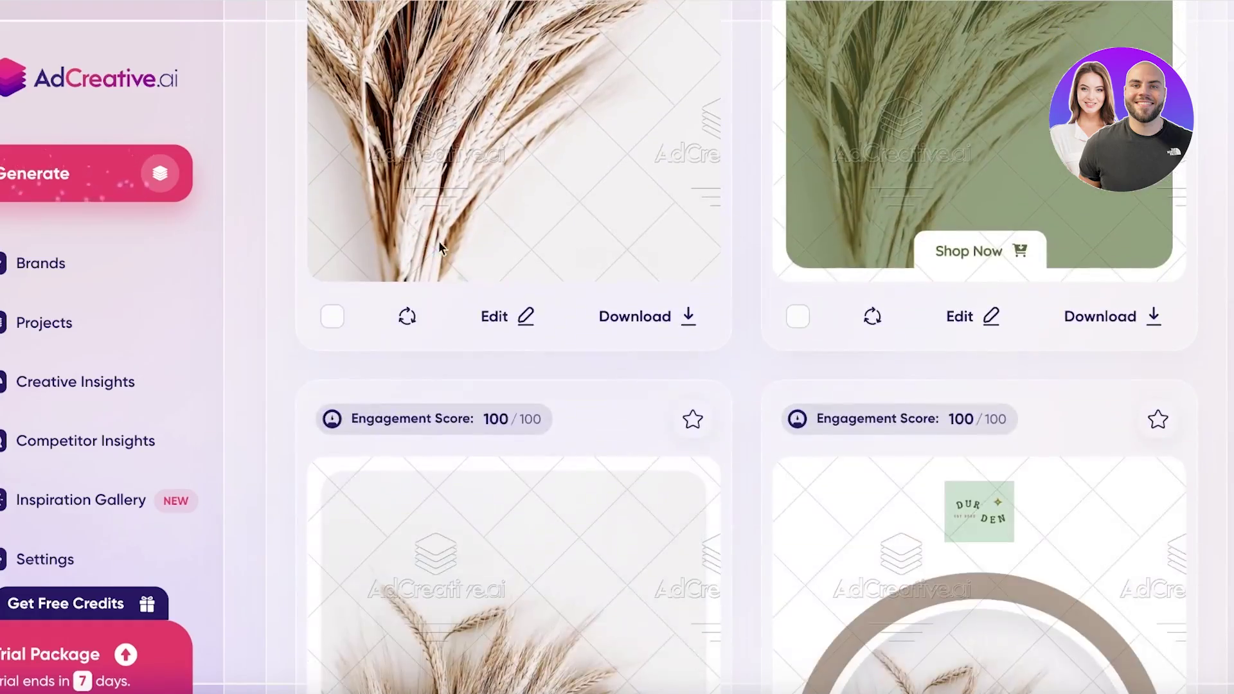
pyautogui.scroll(-10, 746, 347)
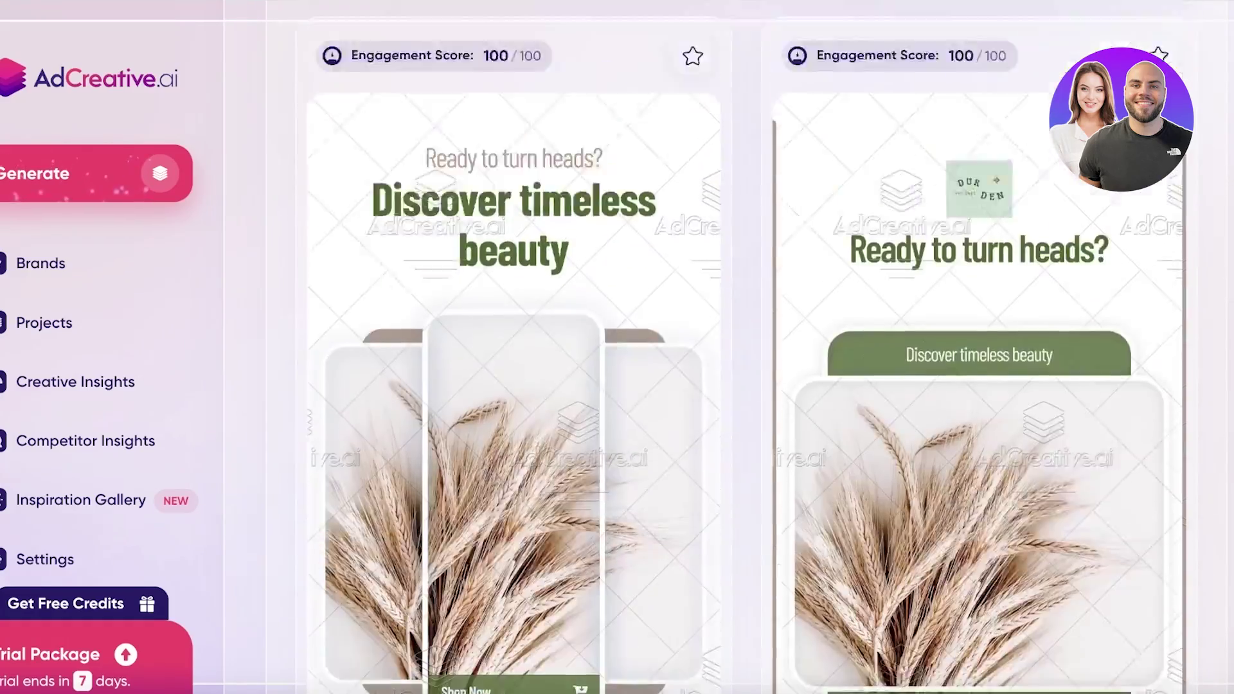
pyautogui.scroll(-10, 745, 347)
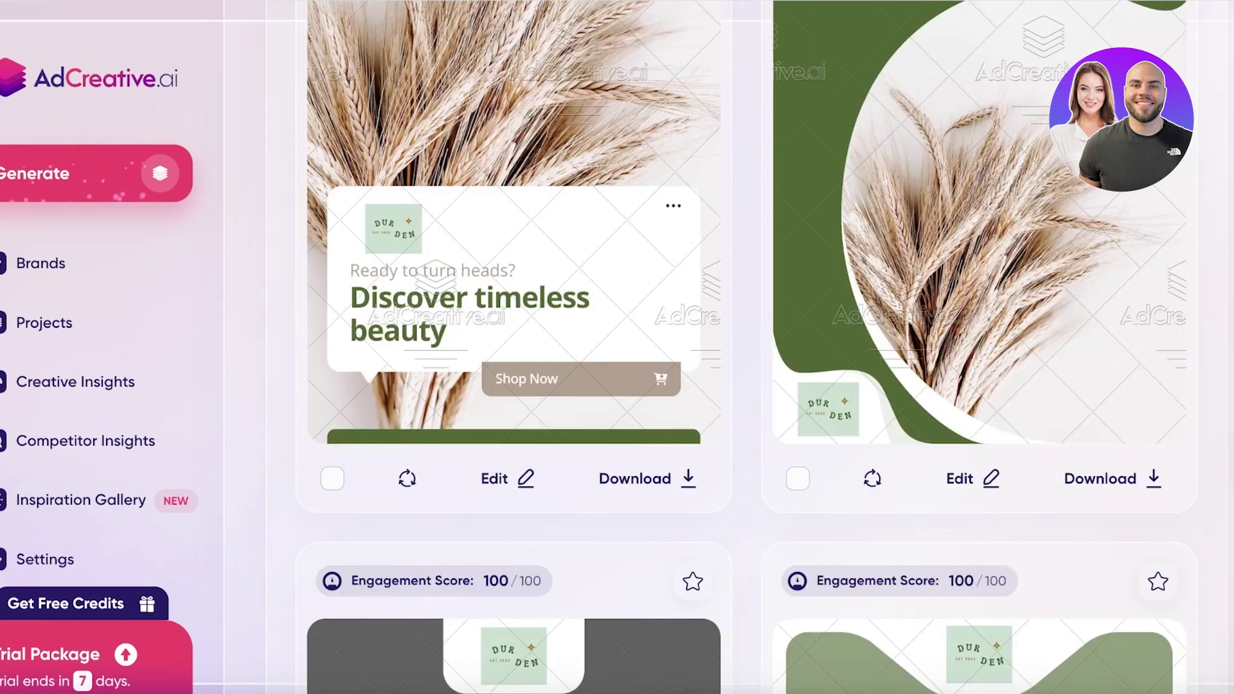
pyautogui.scroll(20, 746, 347)
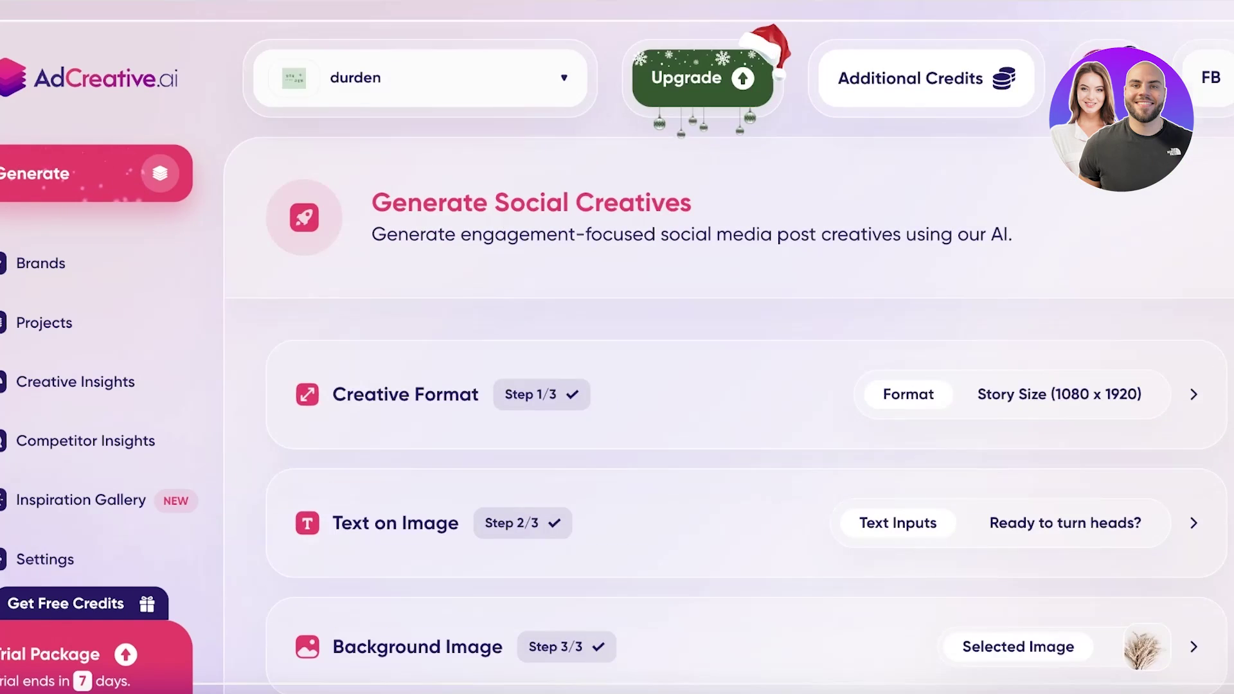